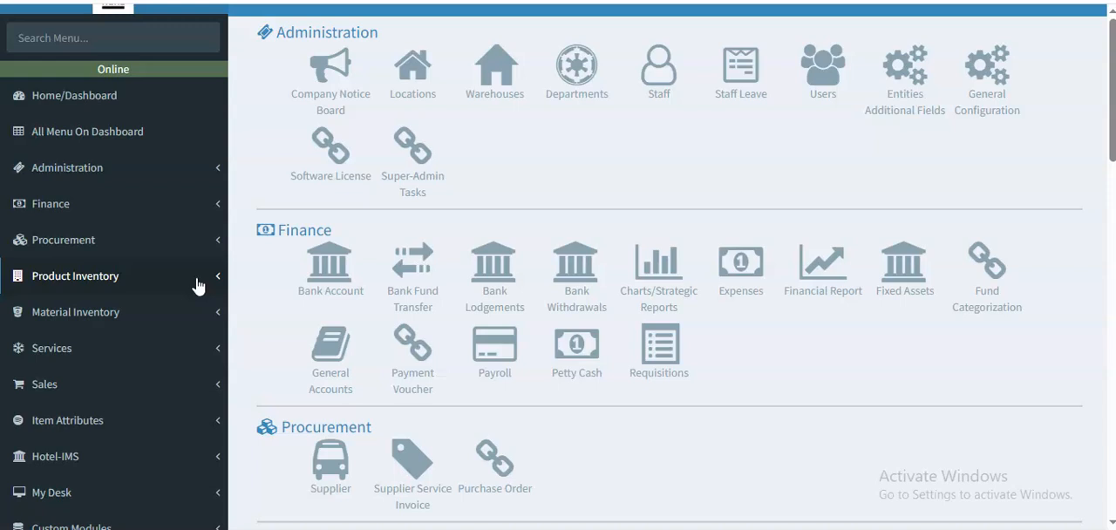
# - Open the View Products page, fetch the enabled HEAD OFFICE products and look through the listed records
pyautogui.click(197, 279)
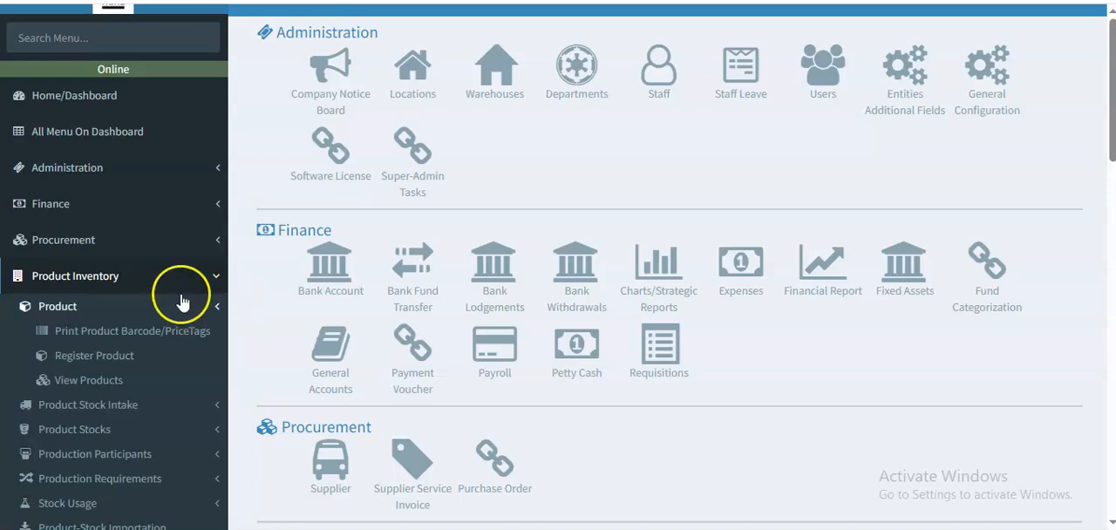
pyautogui.click(212, 307)
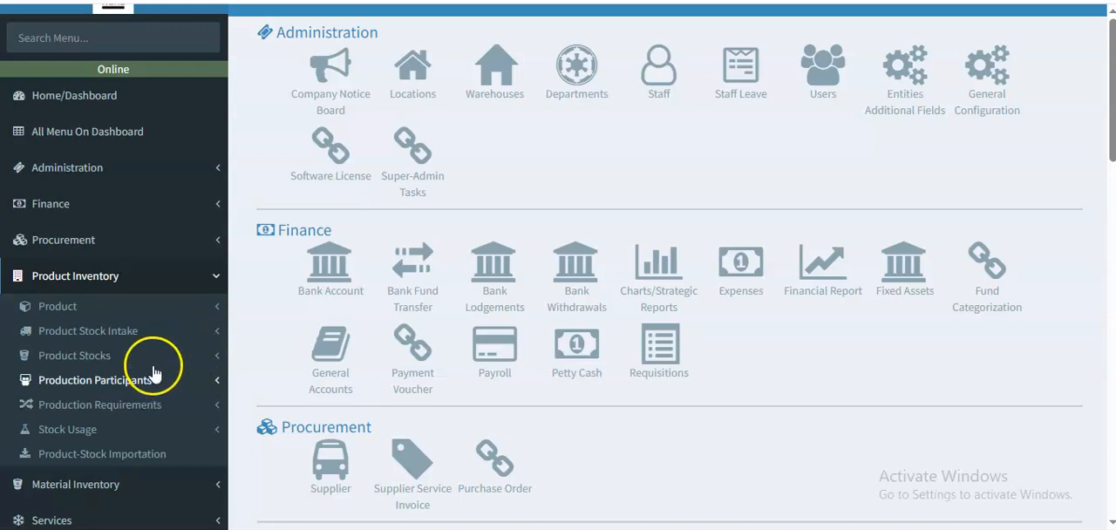
pyautogui.click(69, 305)
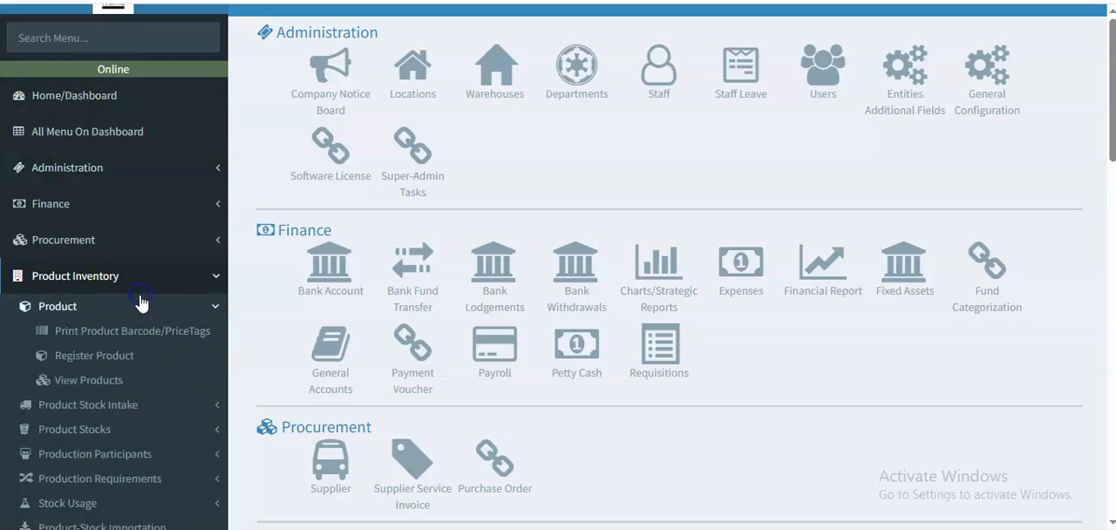
pyautogui.click(53, 377)
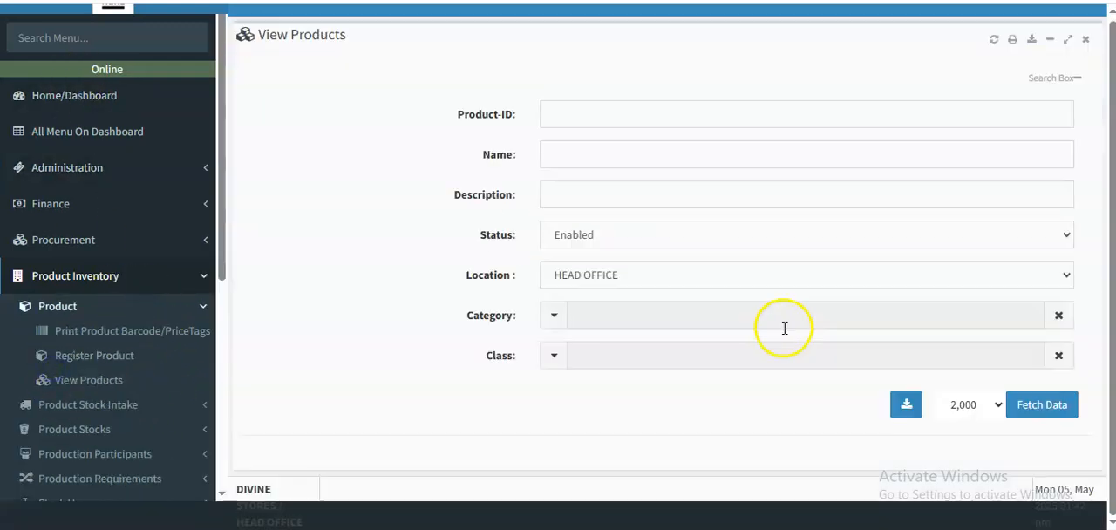
pyautogui.click(1040, 422)
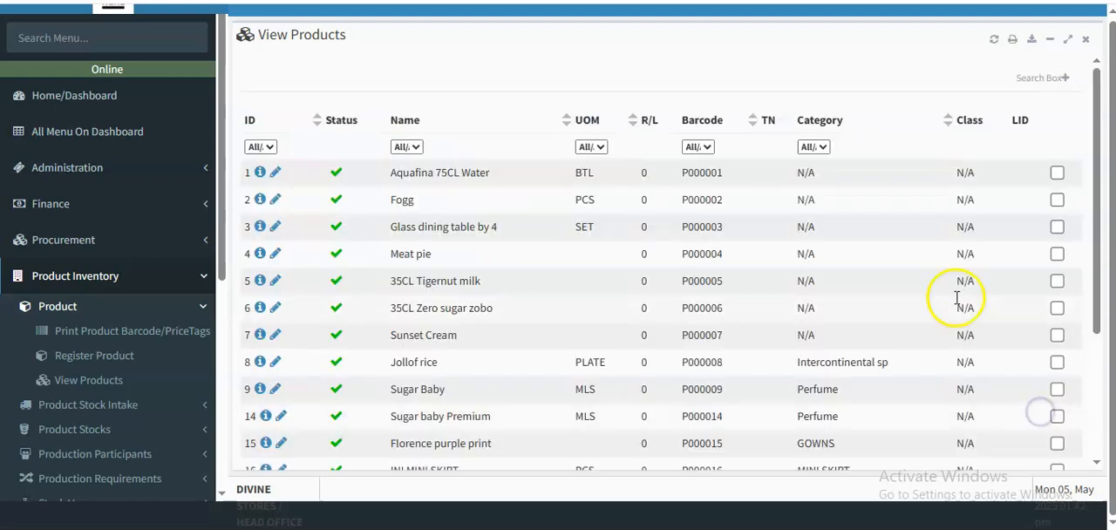
pyautogui.moveTo(1096, 164); pyautogui.dragTo(1101, 277)
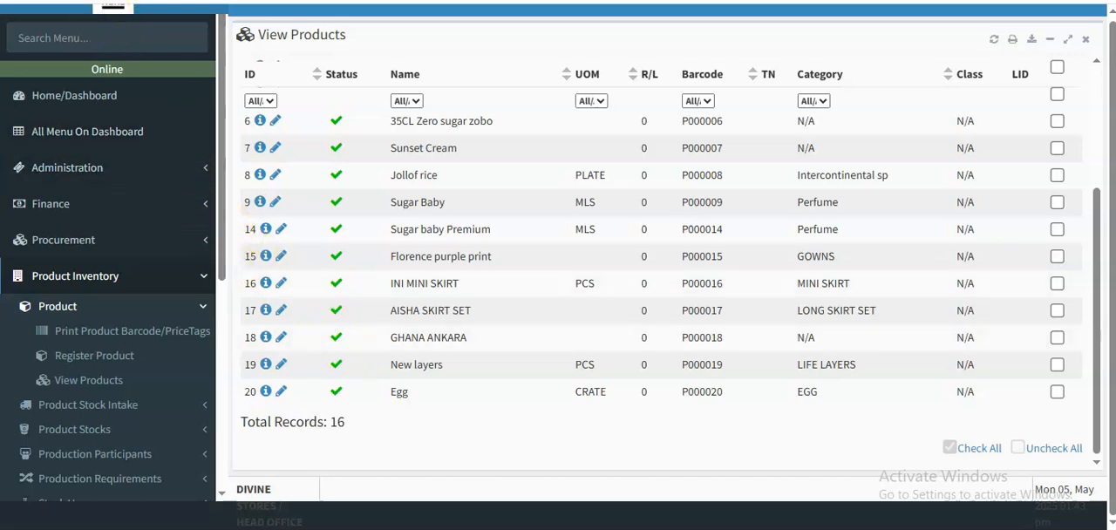
# - Open the Register Stock Intake form for products and close the View Products page
pyautogui.moveTo(224, 230); pyautogui.dragTo(224, 281)
pyautogui.click(131, 325)
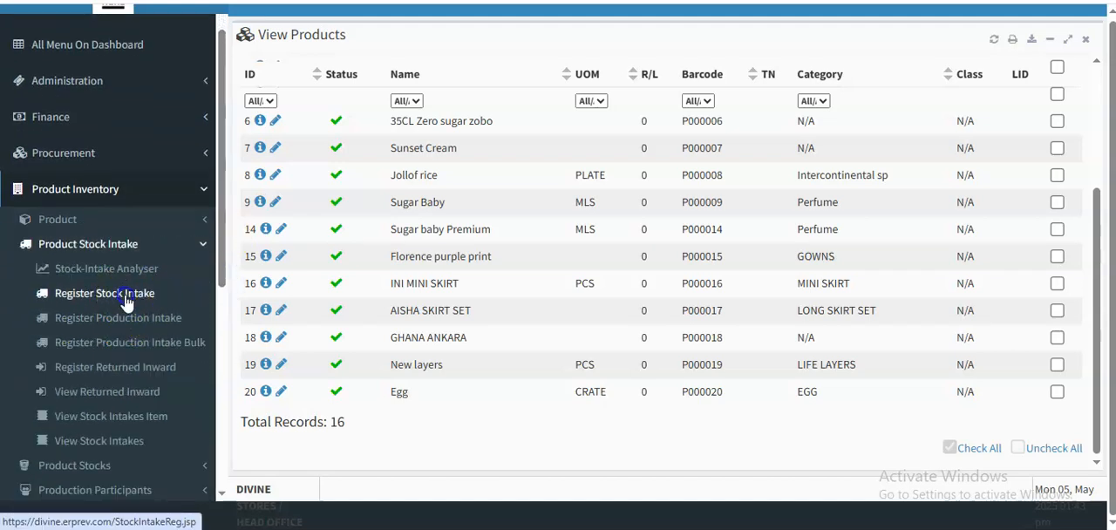
pyautogui.click(96, 294)
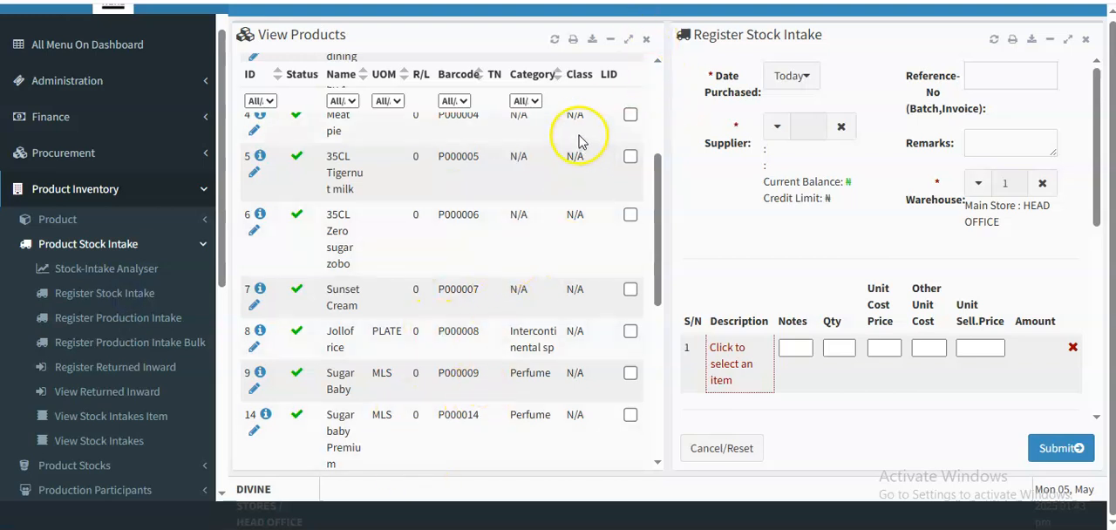
pyautogui.click(644, 38)
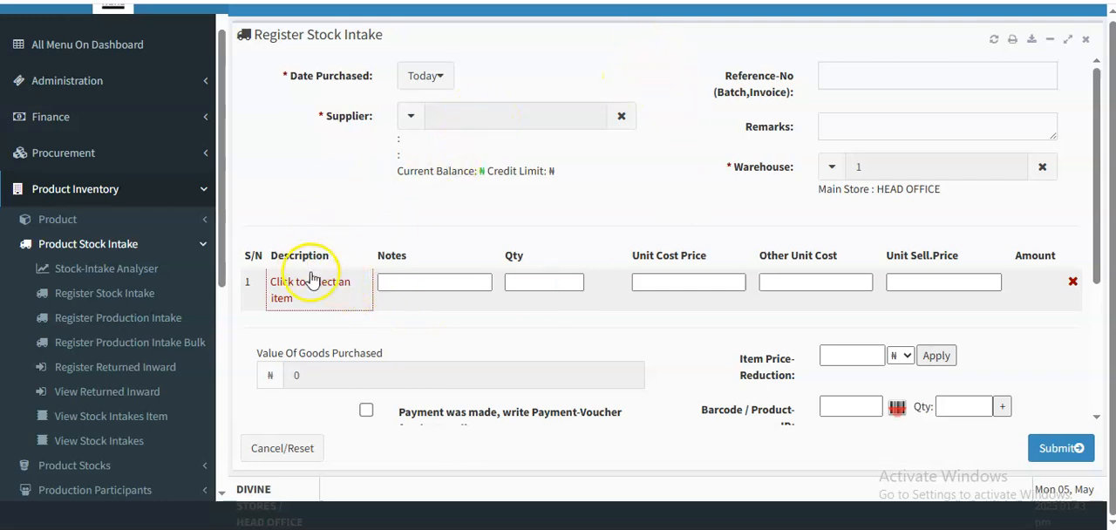
# - Choose the fourth listed supplier for the stock intake and add New layers as the first item, filtering the product list by name
pyautogui.click(481, 116)
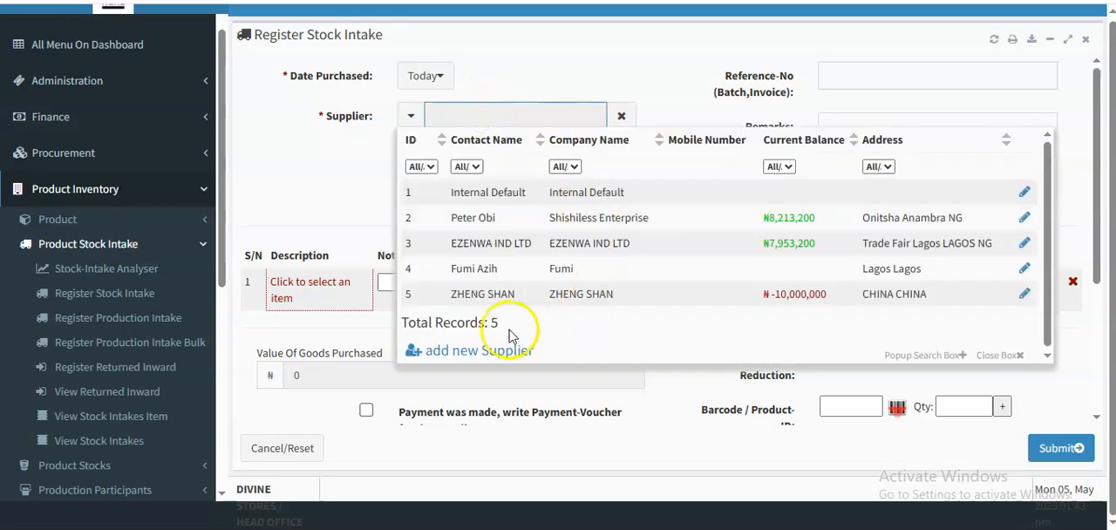
pyautogui.click(516, 268)
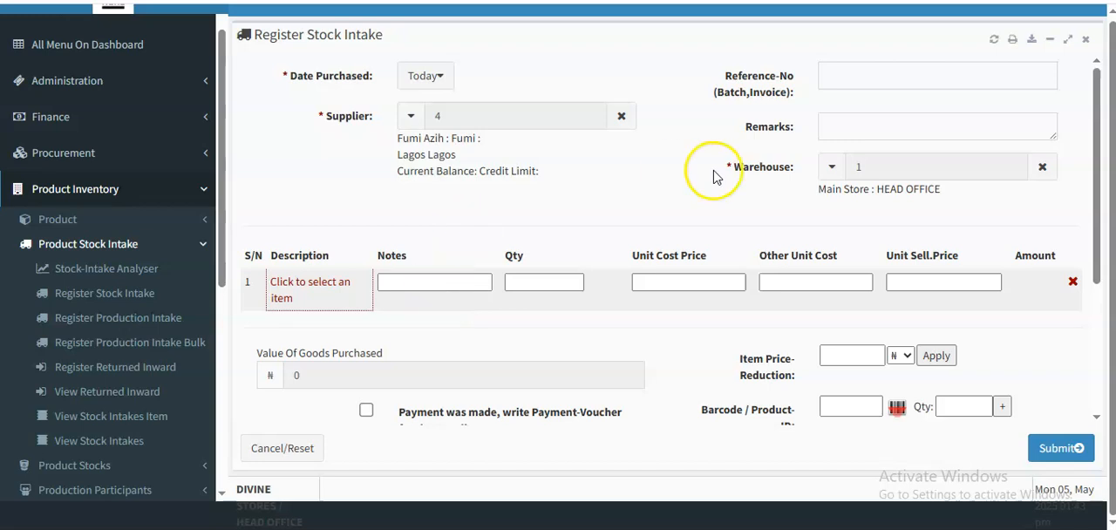
pyautogui.click(323, 294)
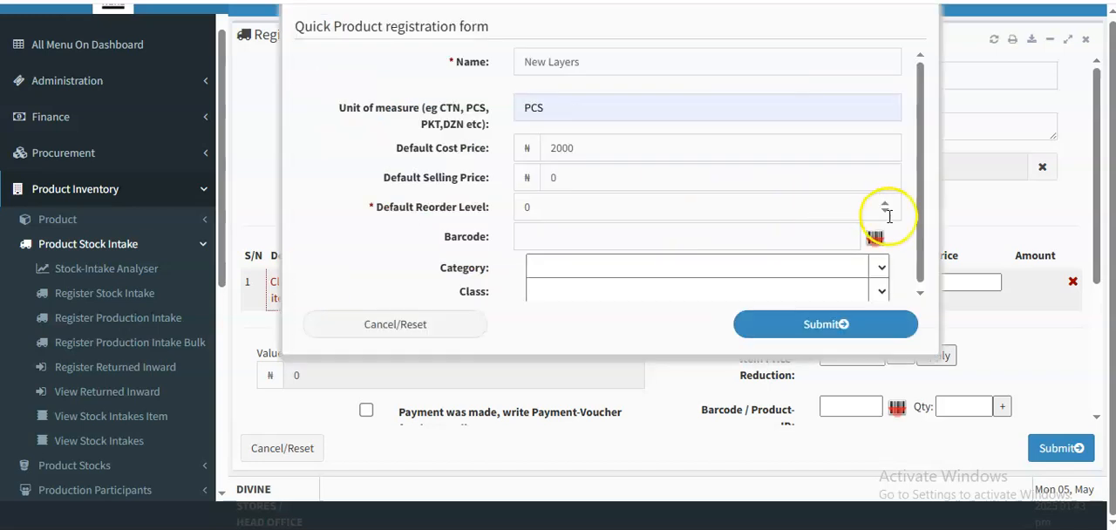
pyautogui.click(370, 334)
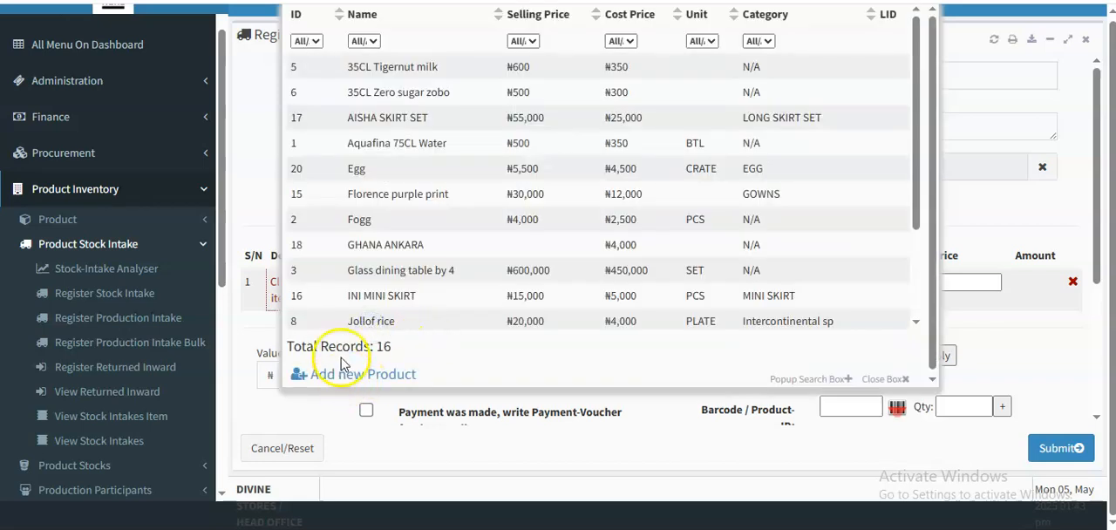
pyautogui.moveTo(919, 166); pyautogui.dragTo(935, 323)
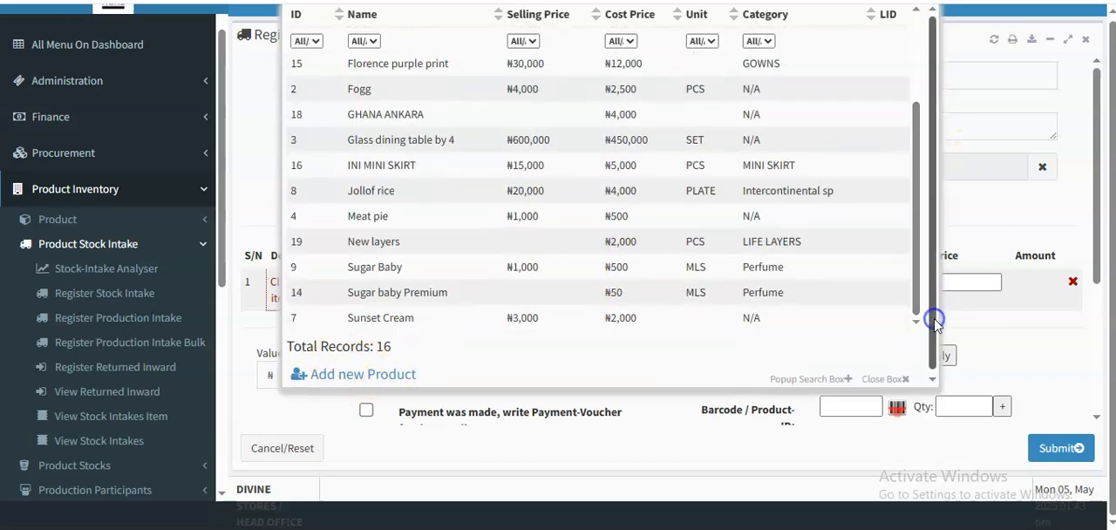
pyautogui.click(369, 45)
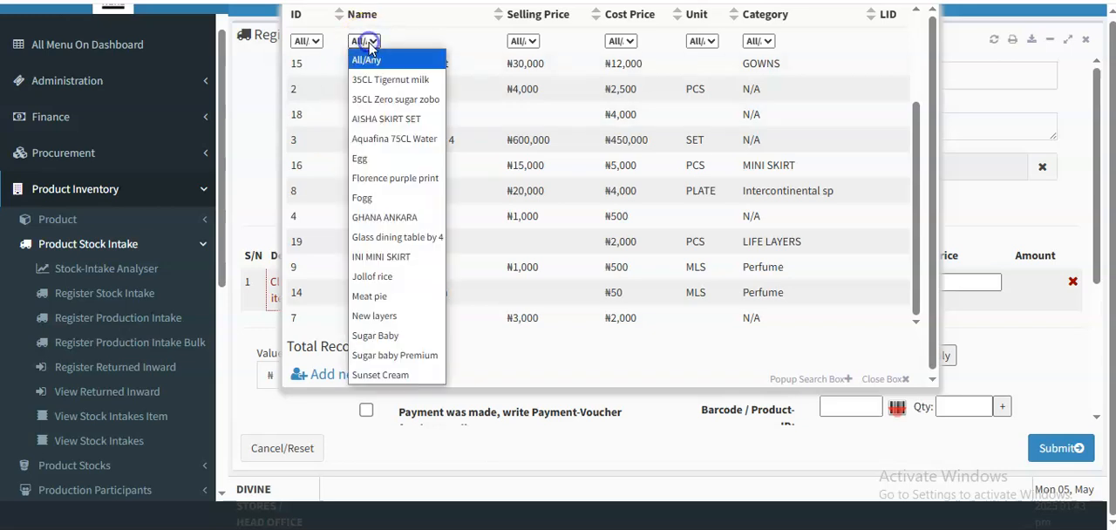
pyautogui.click(382, 316)
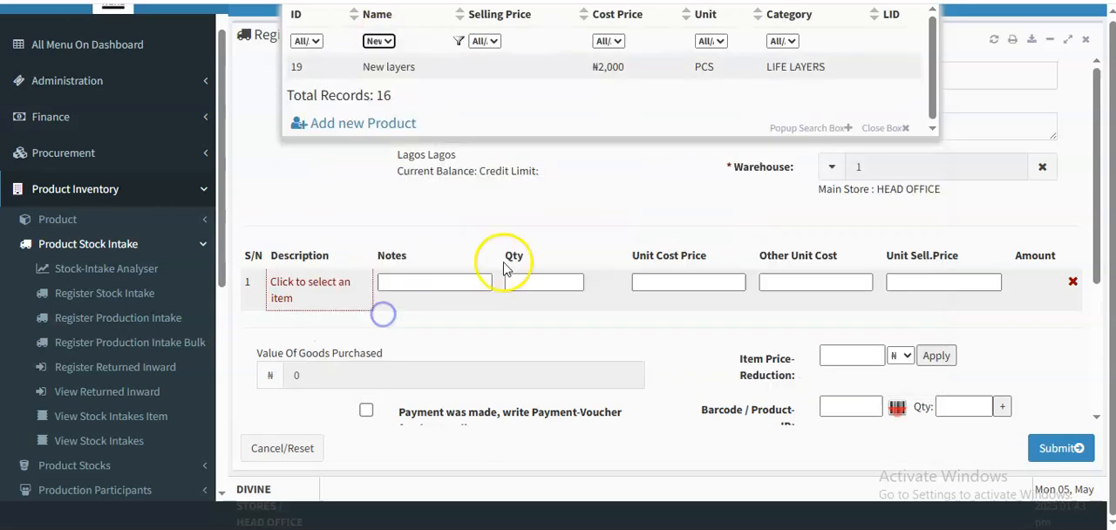
pyautogui.click(497, 69)
# - Set the quantity of New layers to 100 and its unit selling price to 0
pyautogui.click(518, 282)
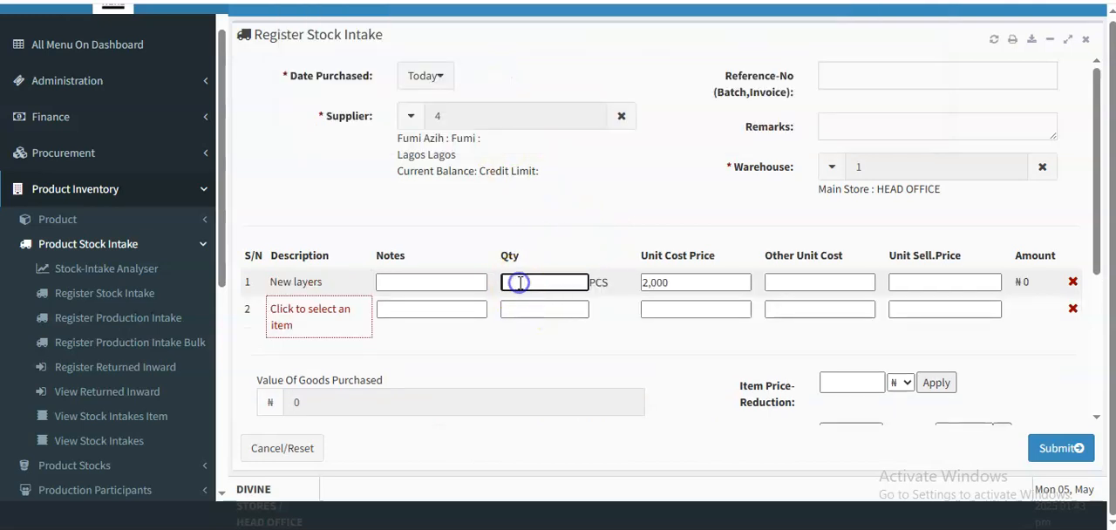
pyautogui.click(589, 243)
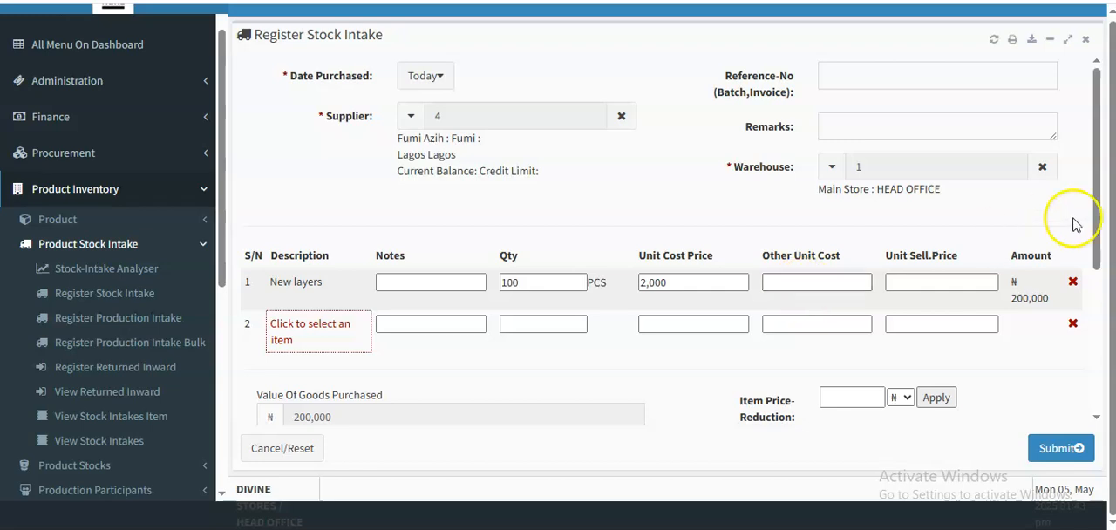
pyautogui.scroll(-2, 1102, 218)
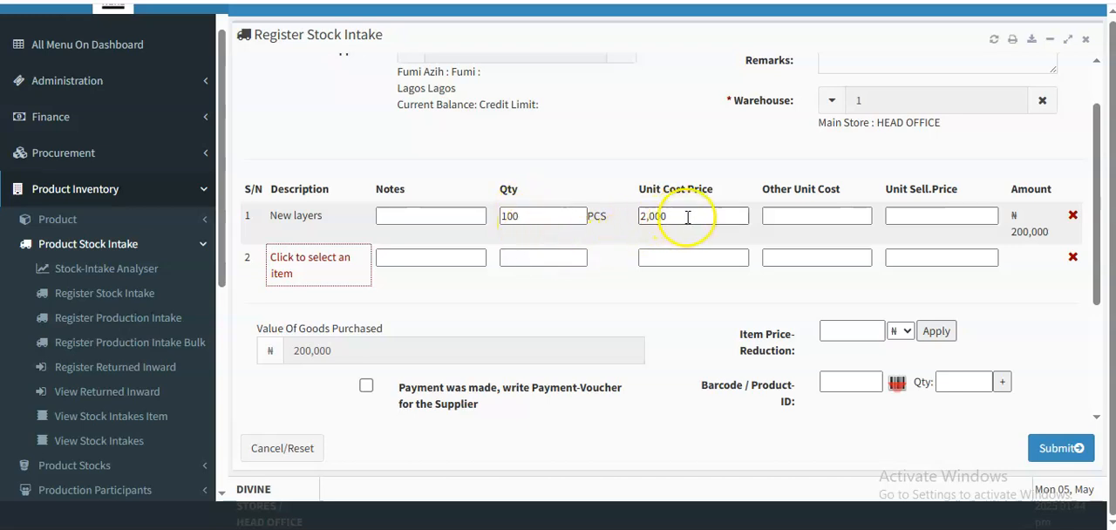
pyautogui.click(911, 214)
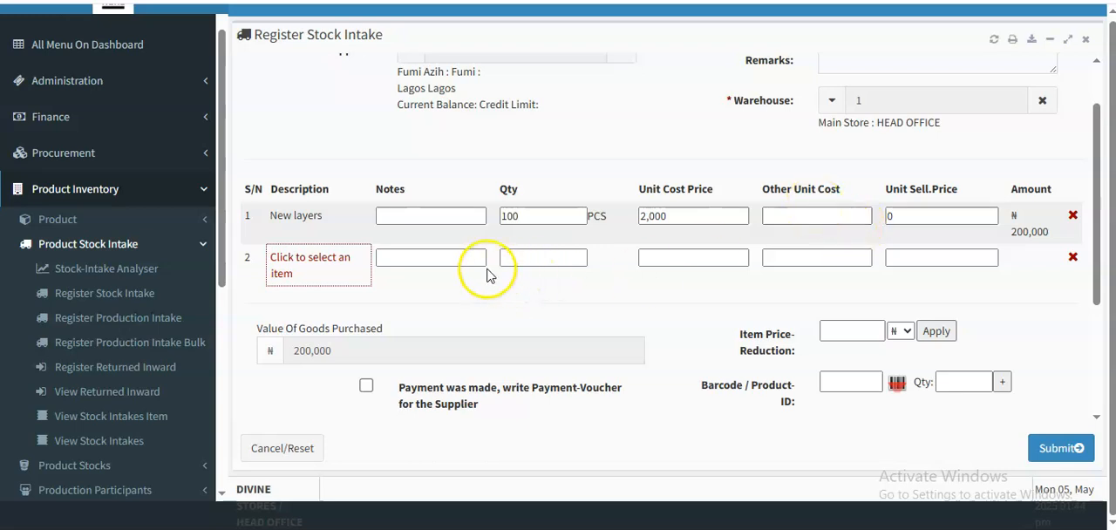
pyautogui.click(203, 244)
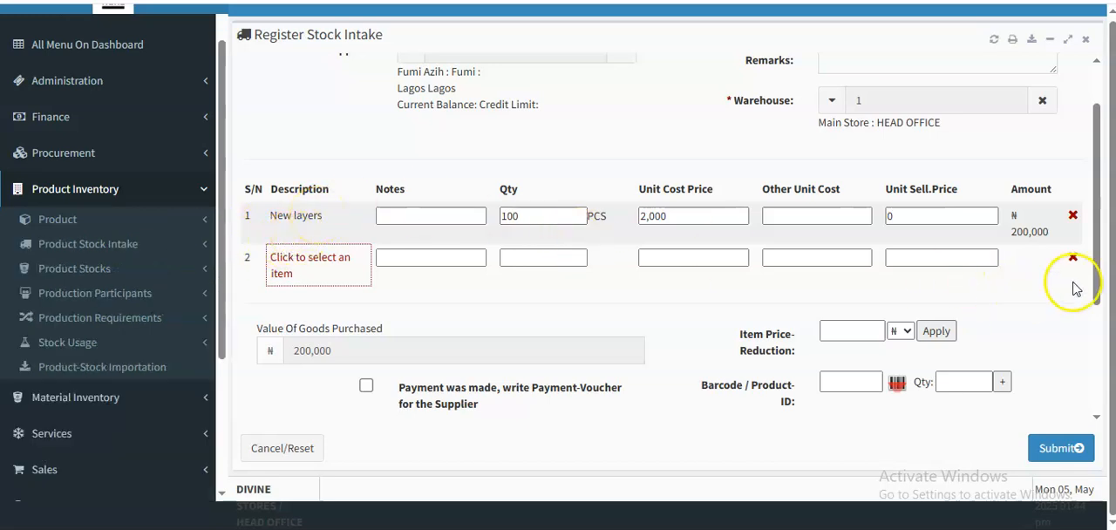
# - Set the stock intake's mode of payment to Bank Transfer and view the source bank accounts without choosing one
pyautogui.moveTo(1096, 290); pyautogui.dragTo(1102, 399)
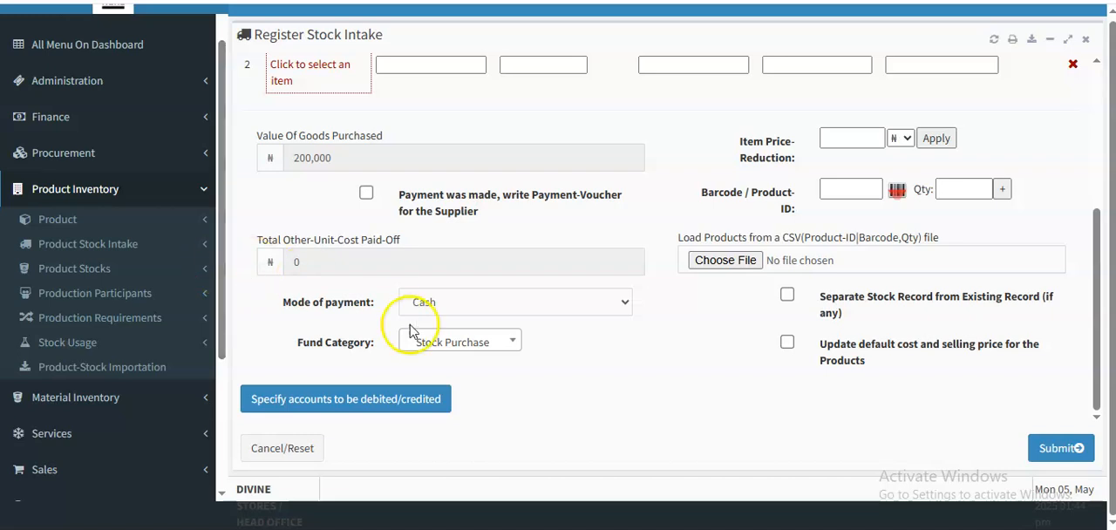
pyautogui.click(466, 304)
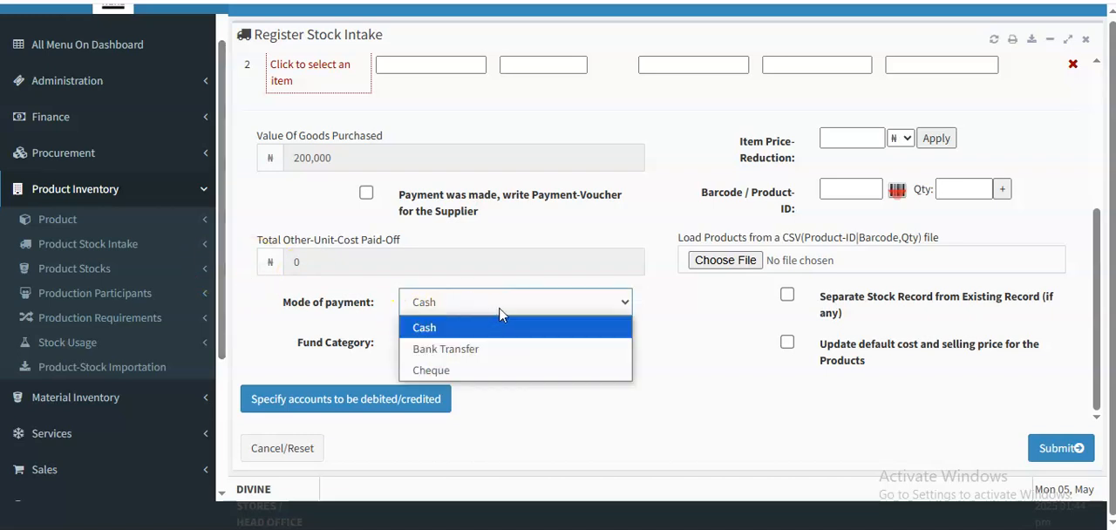
pyautogui.click(465, 349)
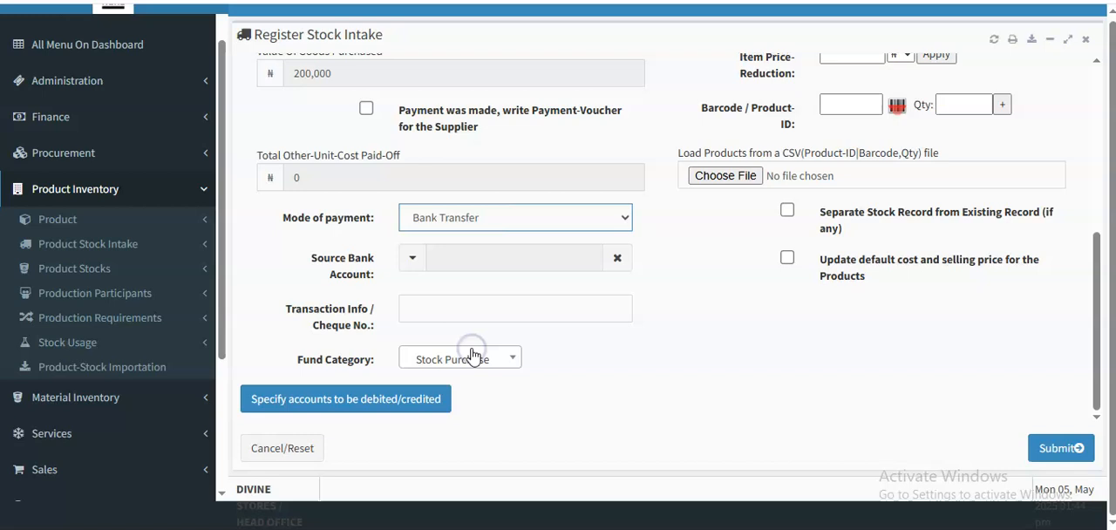
pyautogui.click(450, 263)
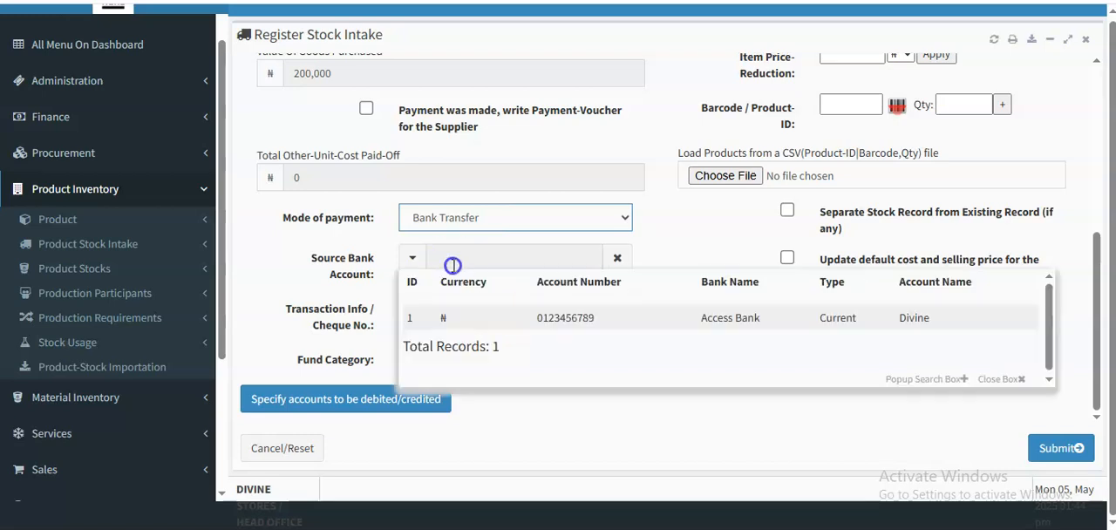
pyautogui.click(628, 427)
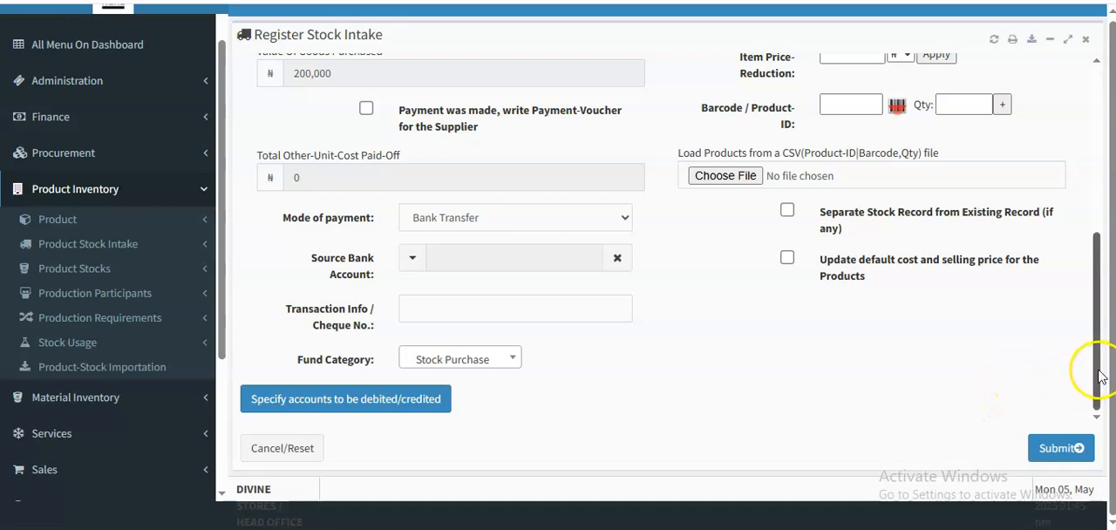
pyautogui.moveTo(1097, 371); pyautogui.dragTo(1096, 354)
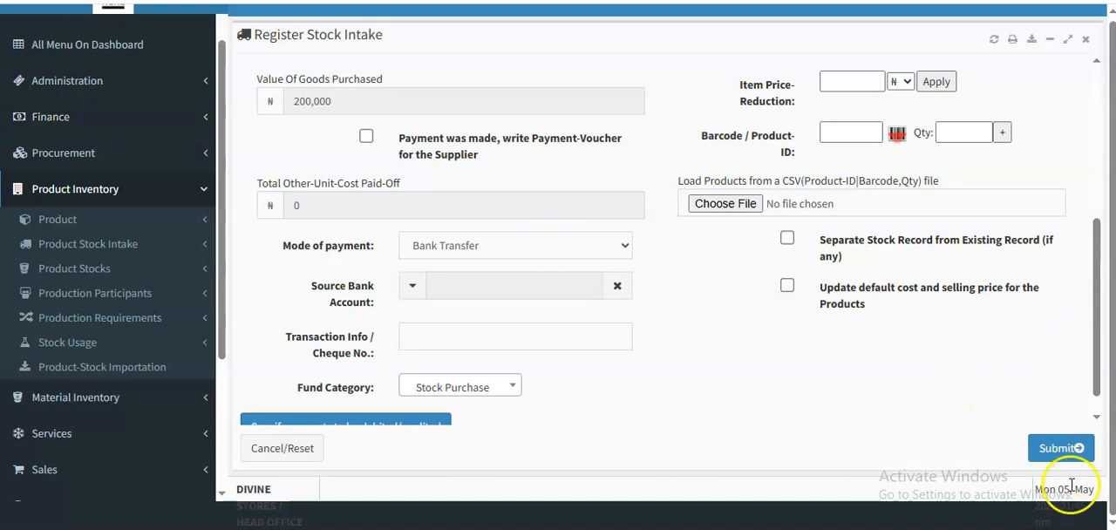
# - Submit and confirm the New layers stock intake, and close its intake record
pyautogui.click(1059, 450)
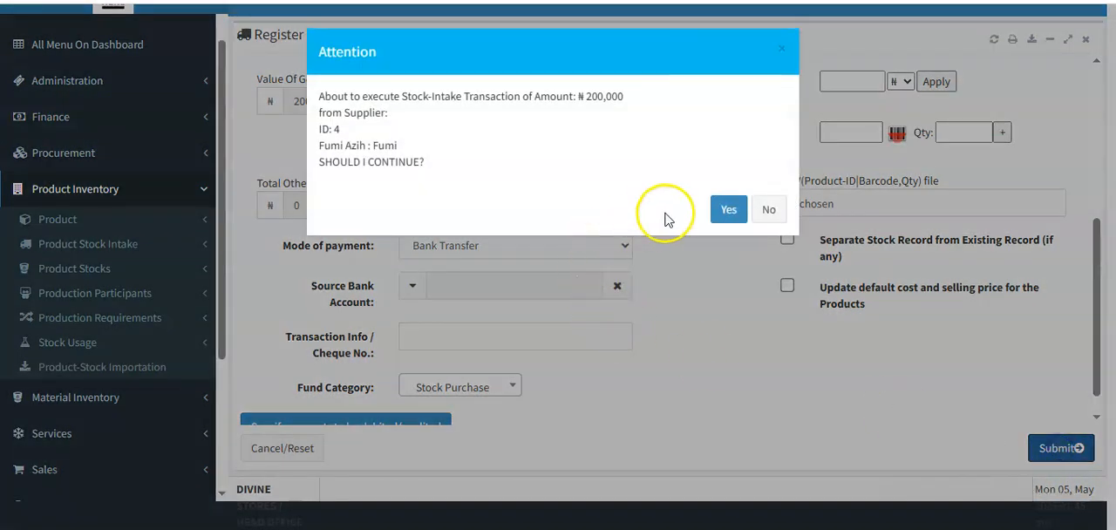
pyautogui.click(727, 210)
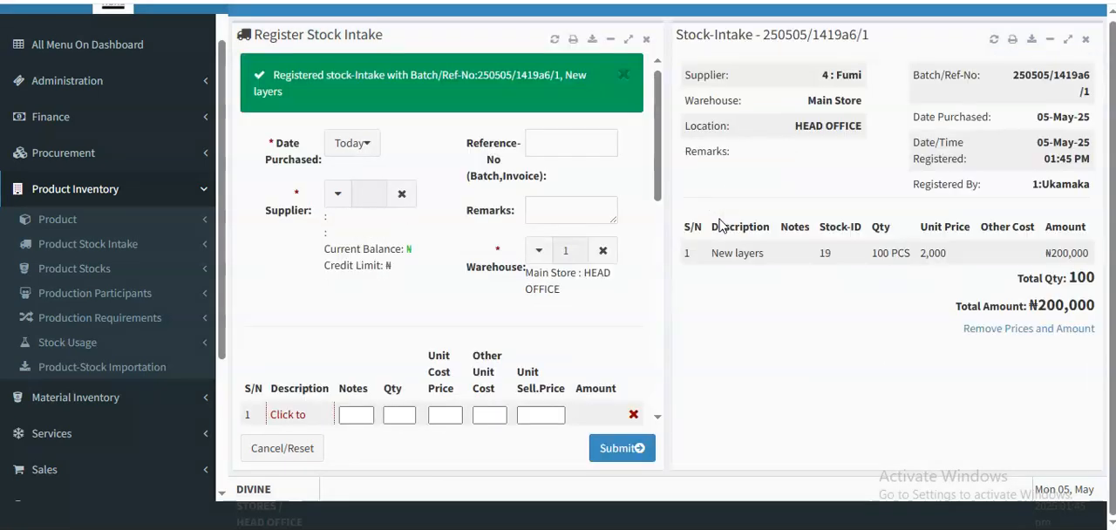
pyautogui.click(1085, 40)
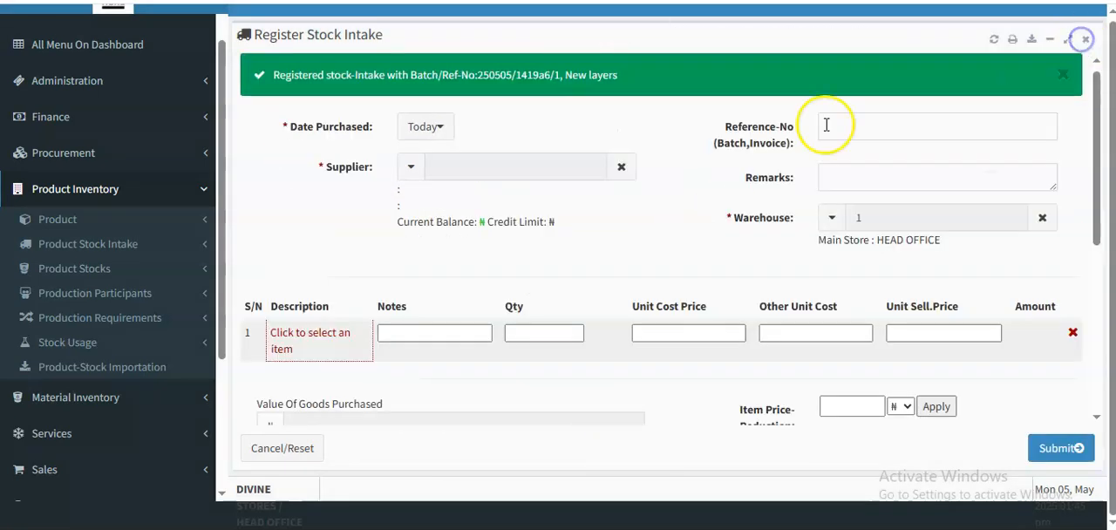
# - Open the View Materials page of the material inventory
pyautogui.scroll(-1, 219, 148)
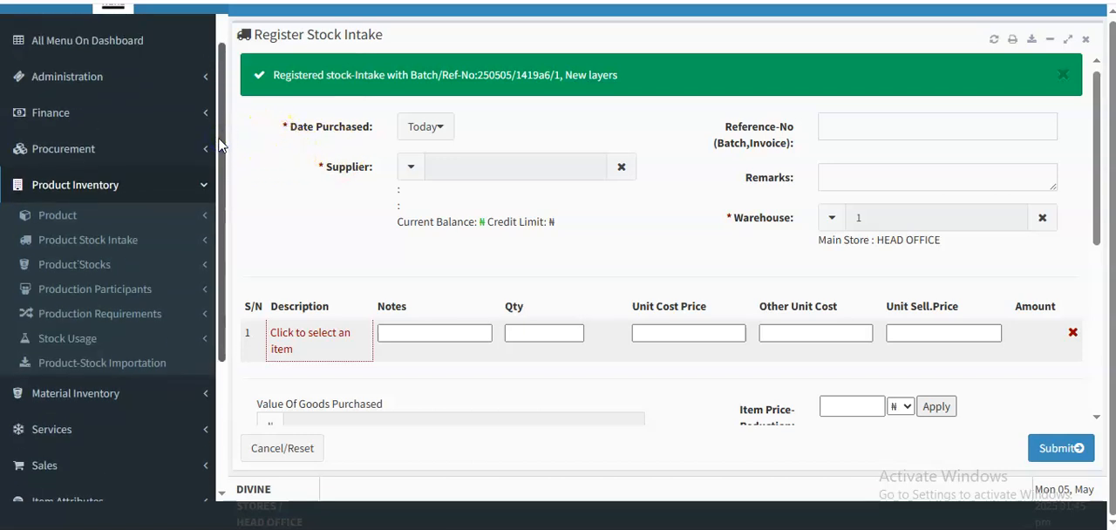
pyautogui.click(204, 187)
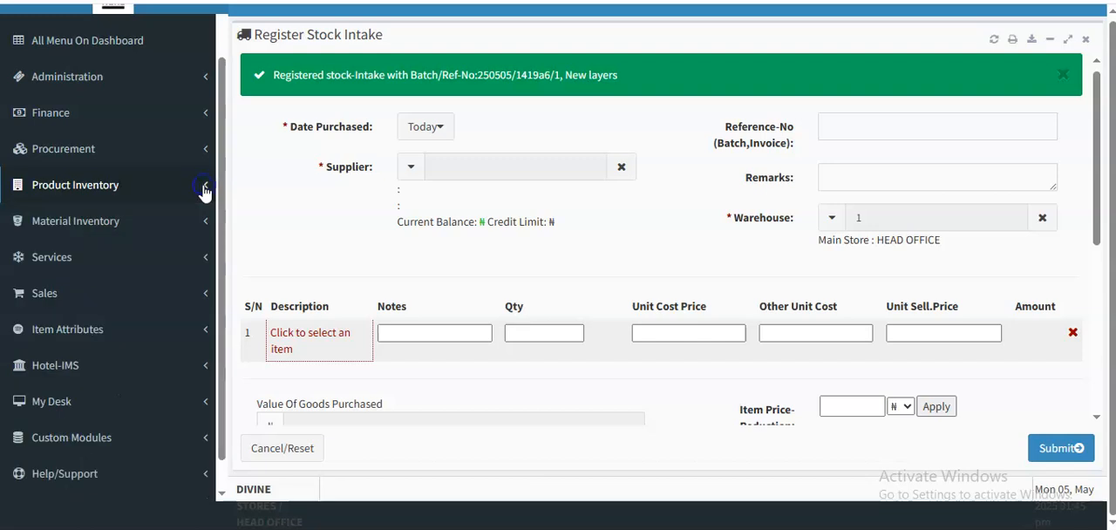
pyautogui.moveTo(223, 213); pyautogui.dragTo(224, 242)
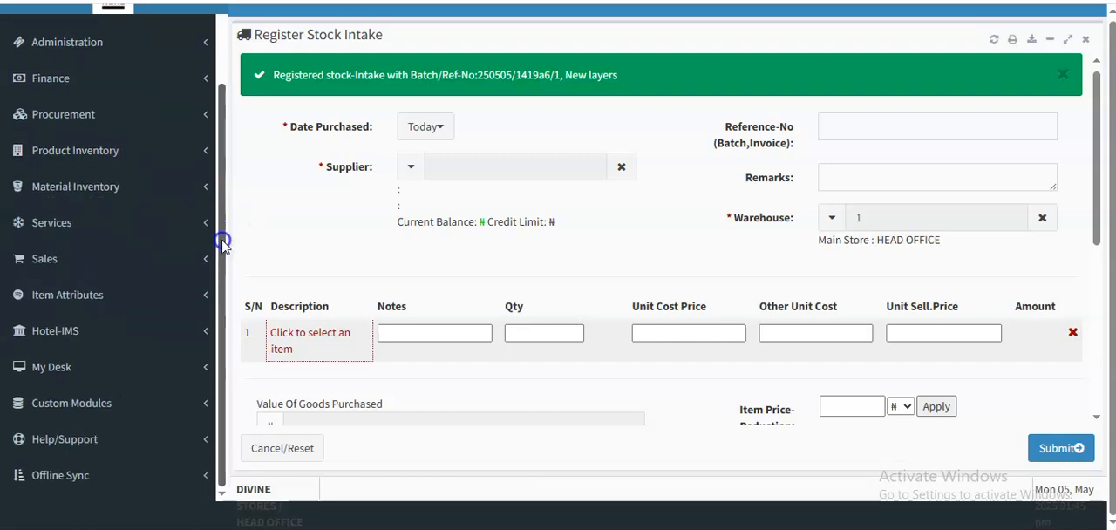
pyautogui.click(181, 203)
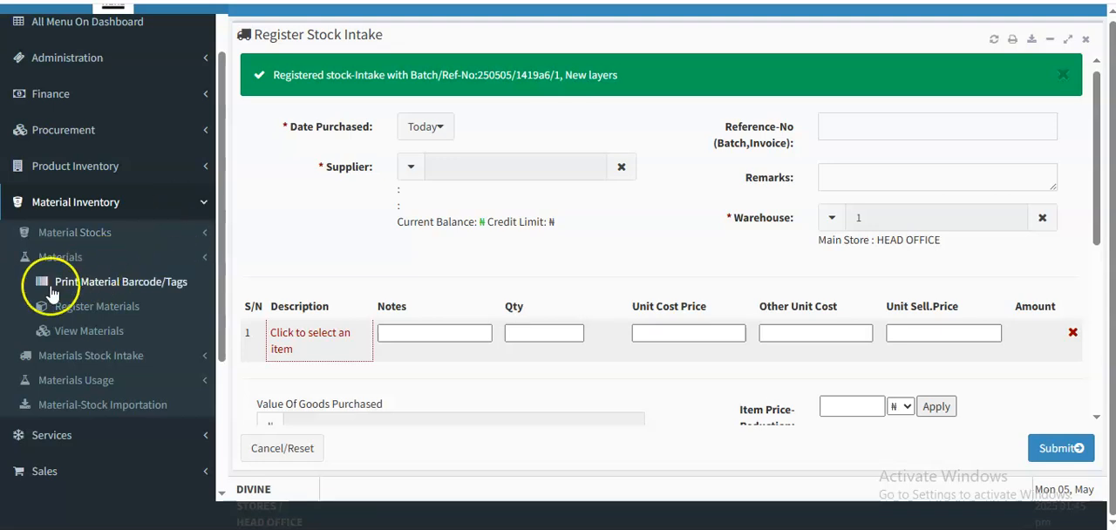
pyautogui.click(87, 332)
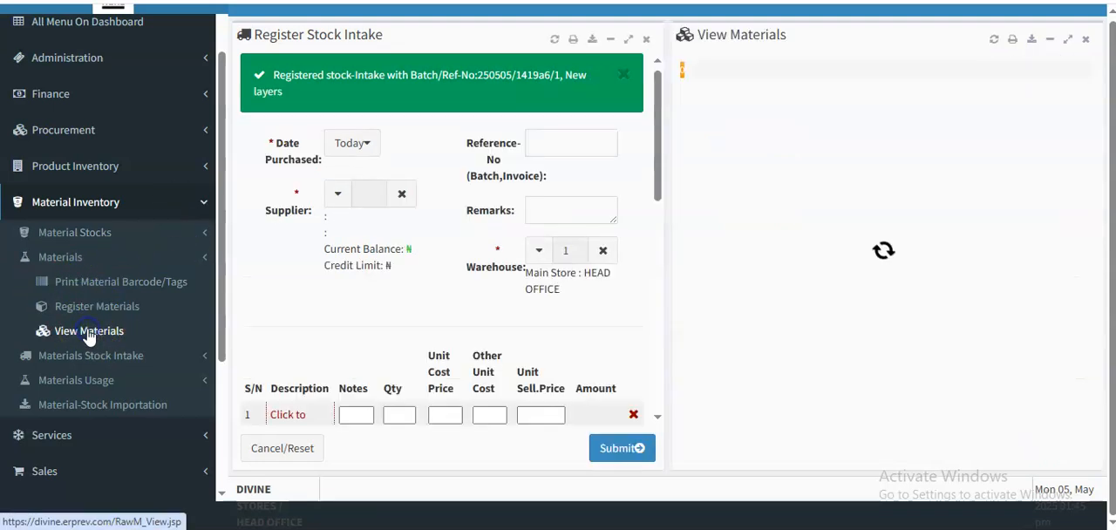
# - Close the stock intake form and fetch the list of enabled materials for the HEAD OFFICE location
pyautogui.click(652, 45)
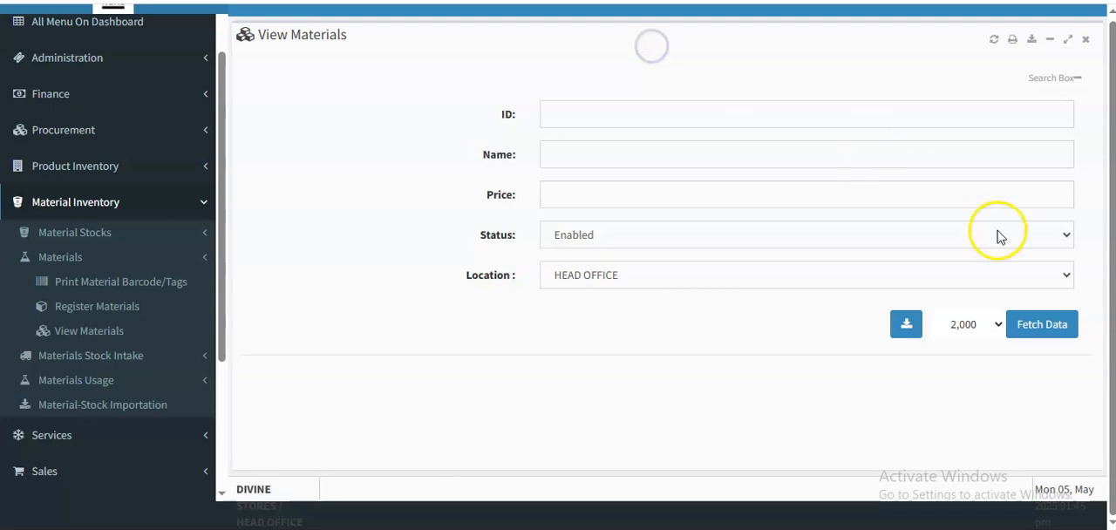
pyautogui.click(1044, 323)
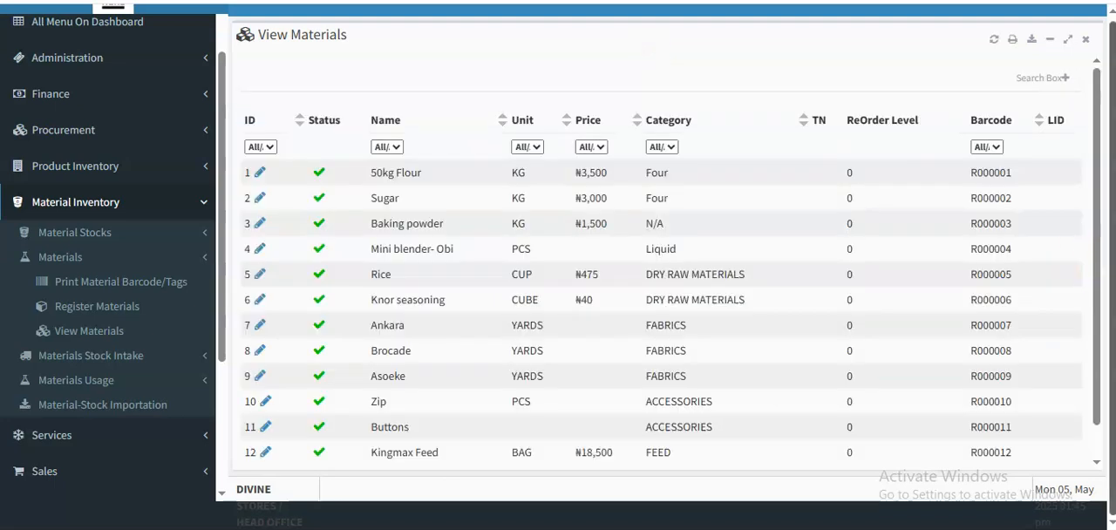
pyautogui.moveTo(1097, 182); pyautogui.dragTo(1099, 225)
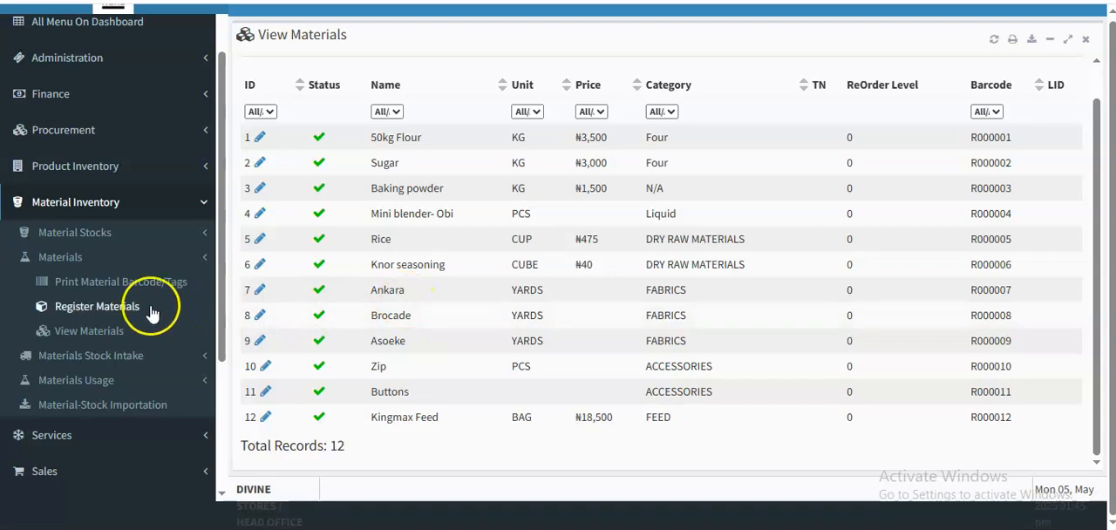
# - Start a material intake registration in place of the materials list, with Shishiless Enterprise as the supplier
pyautogui.click(123, 363)
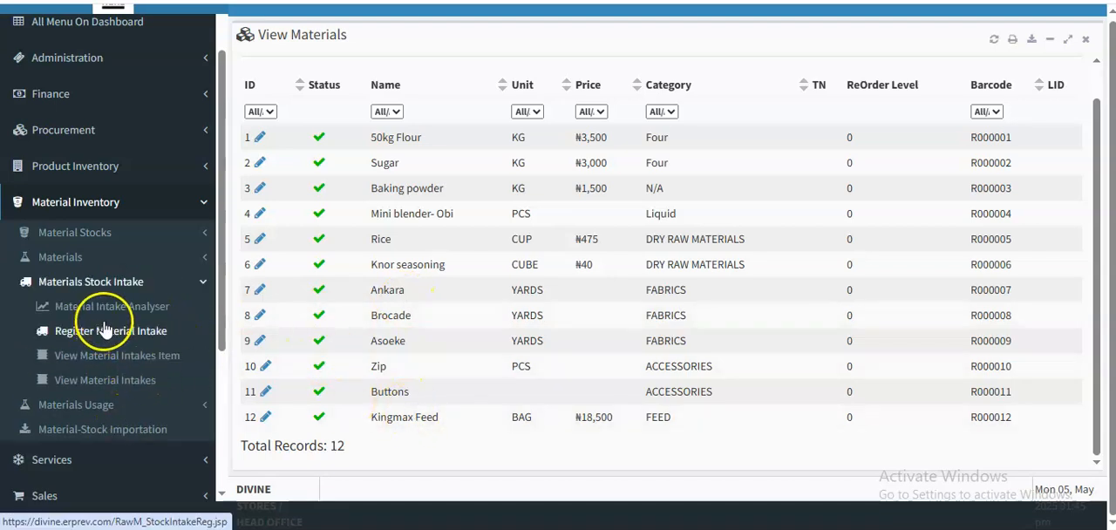
pyautogui.click(100, 332)
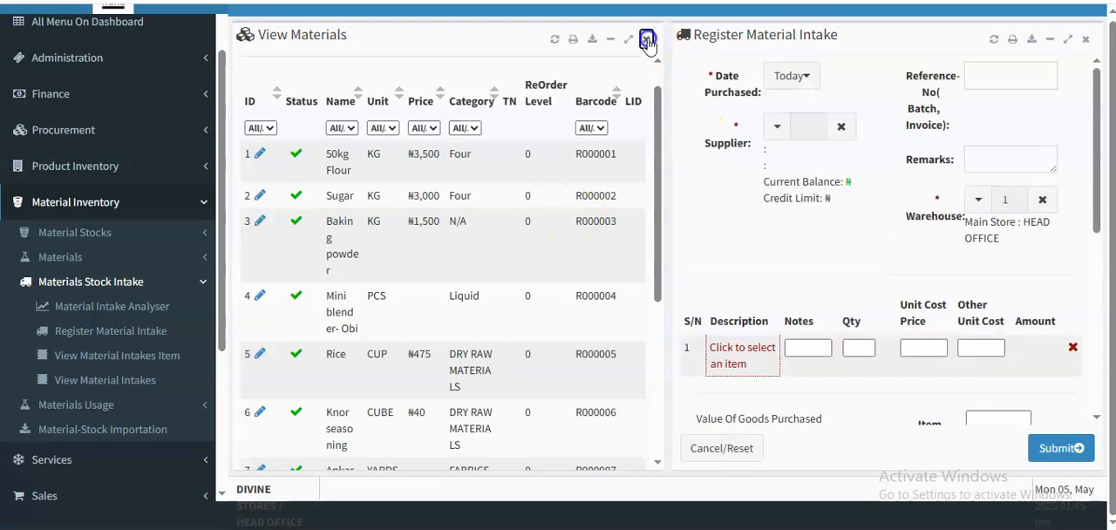
pyautogui.click(646, 39)
pyautogui.click(444, 121)
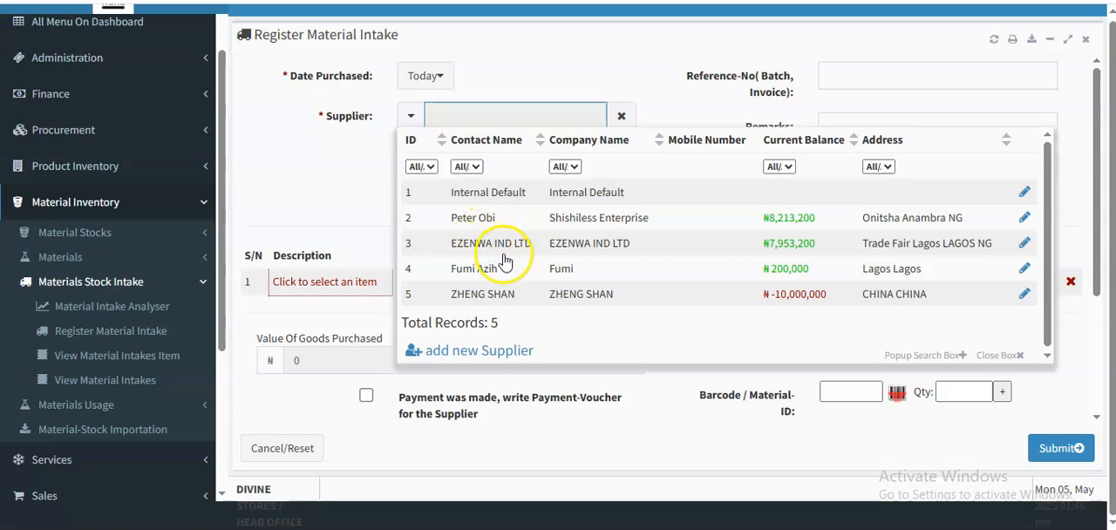
pyautogui.click(493, 225)
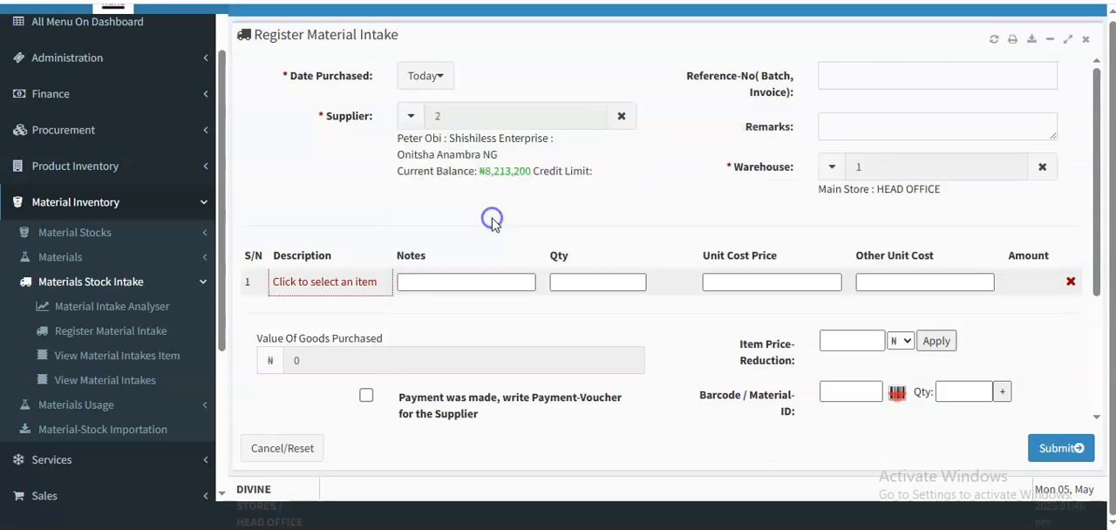
# - Add Kingmax Feed to the material intake with a quantity of 10 bags
pyautogui.click(290, 285)
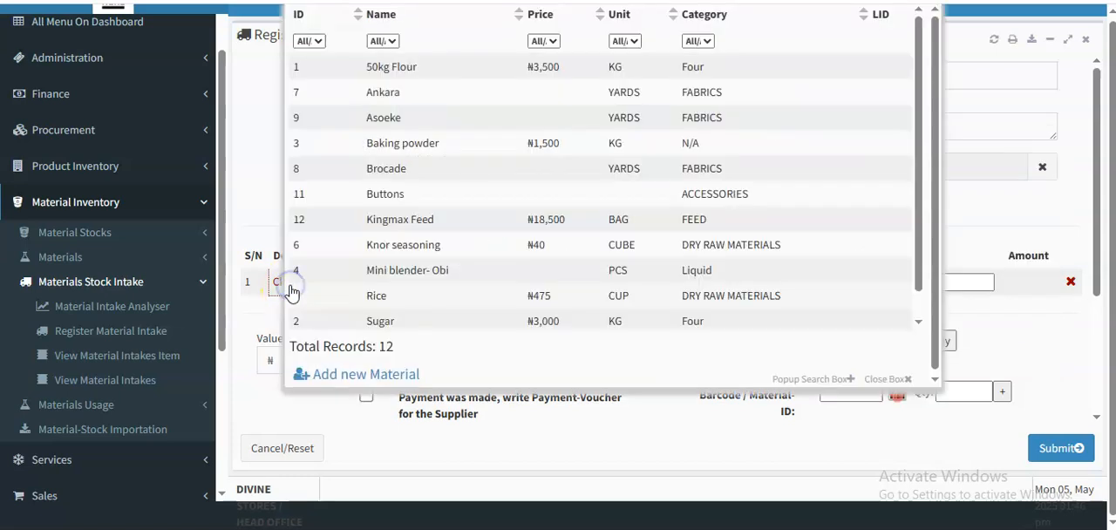
pyautogui.moveTo(917, 248); pyautogui.dragTo(938, 338)
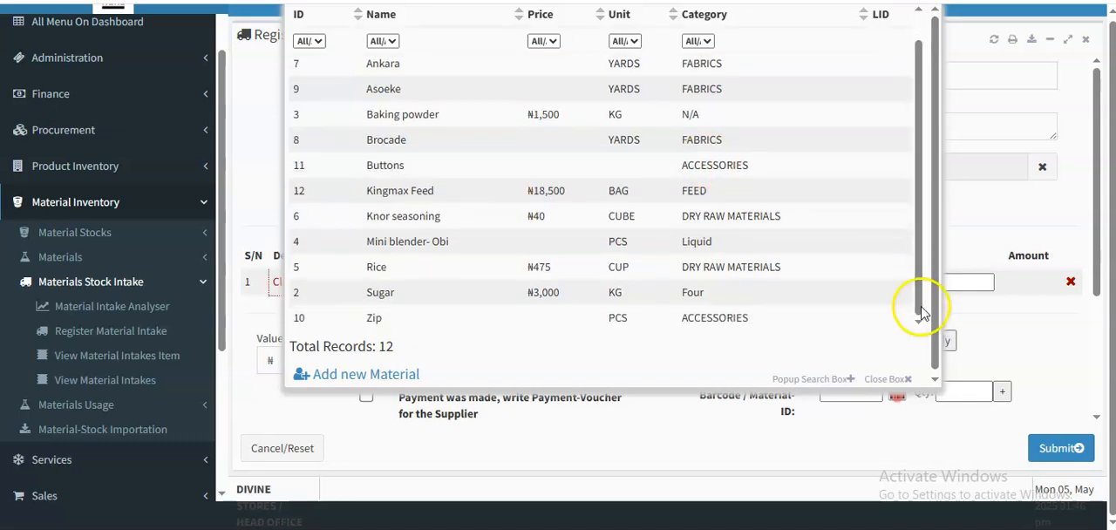
pyautogui.scroll(1, 919, 294)
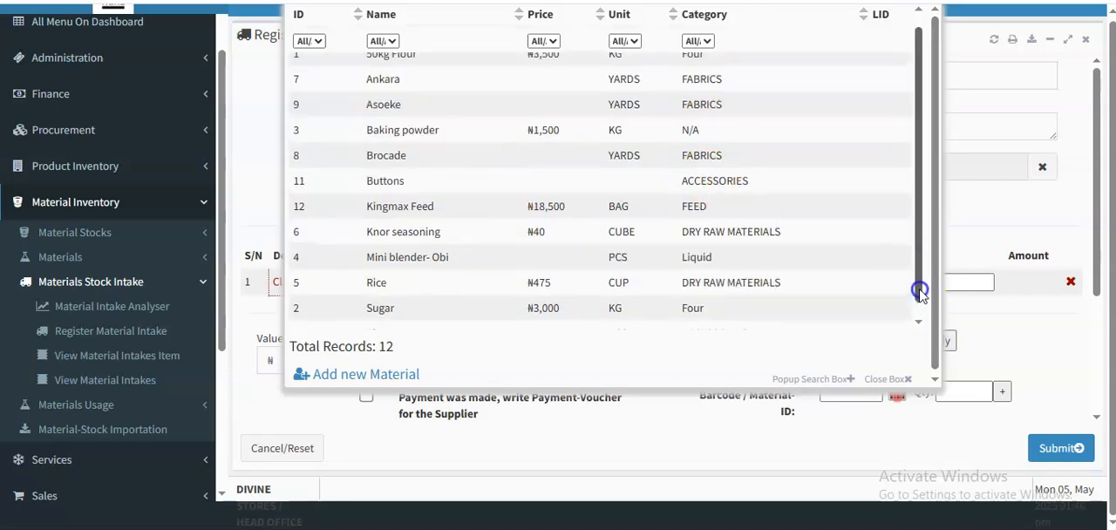
pyautogui.click(388, 202)
pyautogui.click(563, 284)
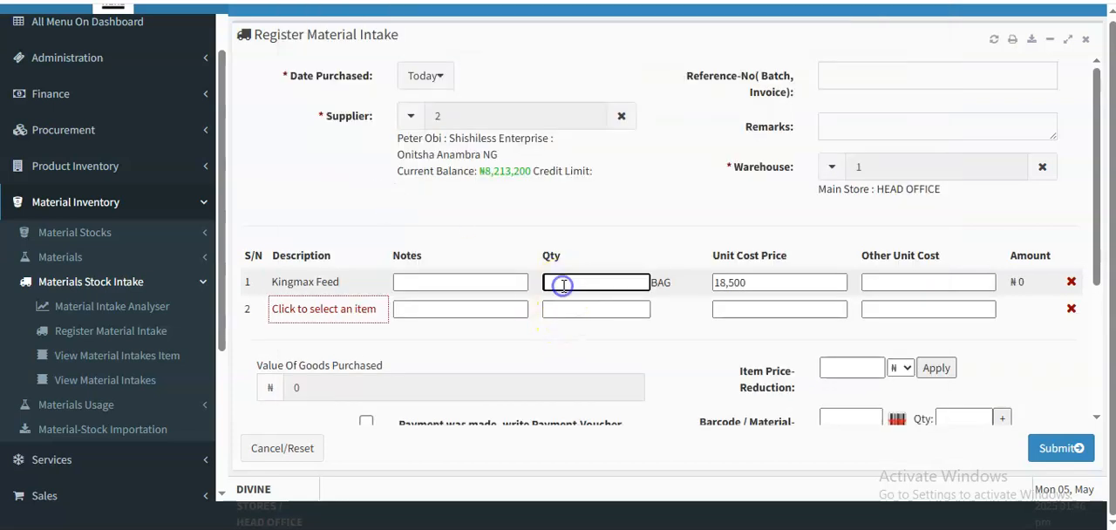
pyautogui.click(606, 236)
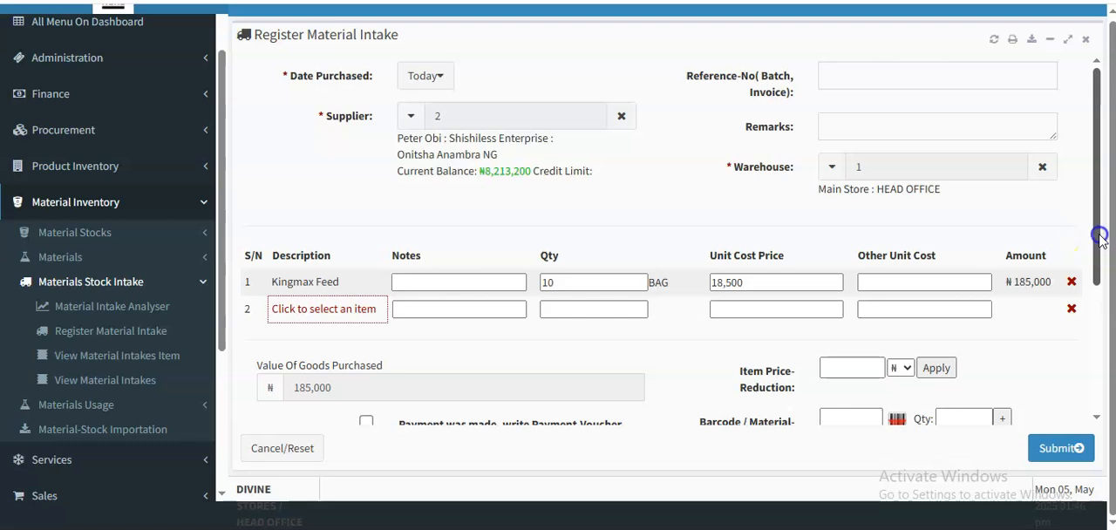
# - Submit and confirm the Kingmax Feed material intake, and close its intake record
pyautogui.scroll(-1, 1100, 237)
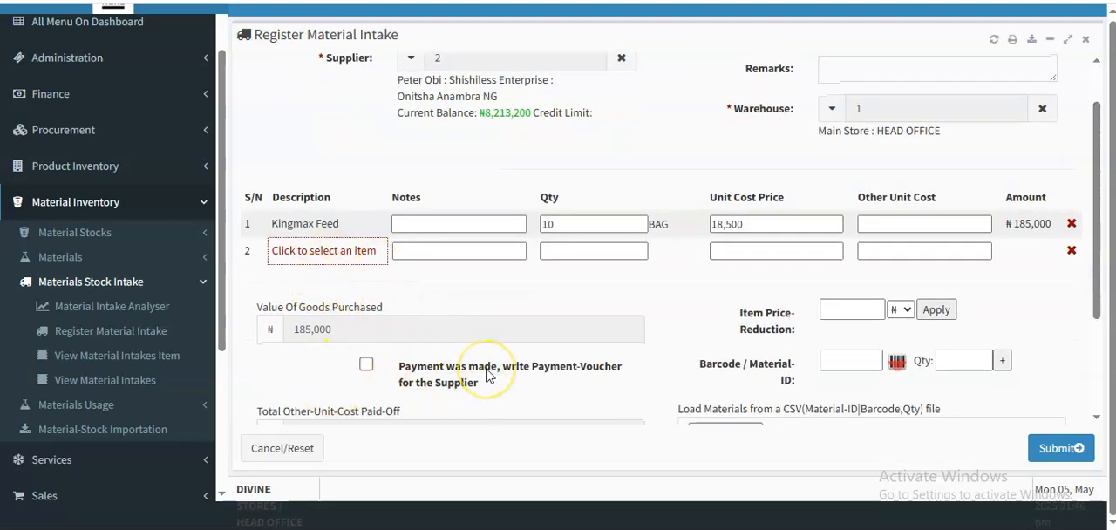
pyautogui.click(337, 302)
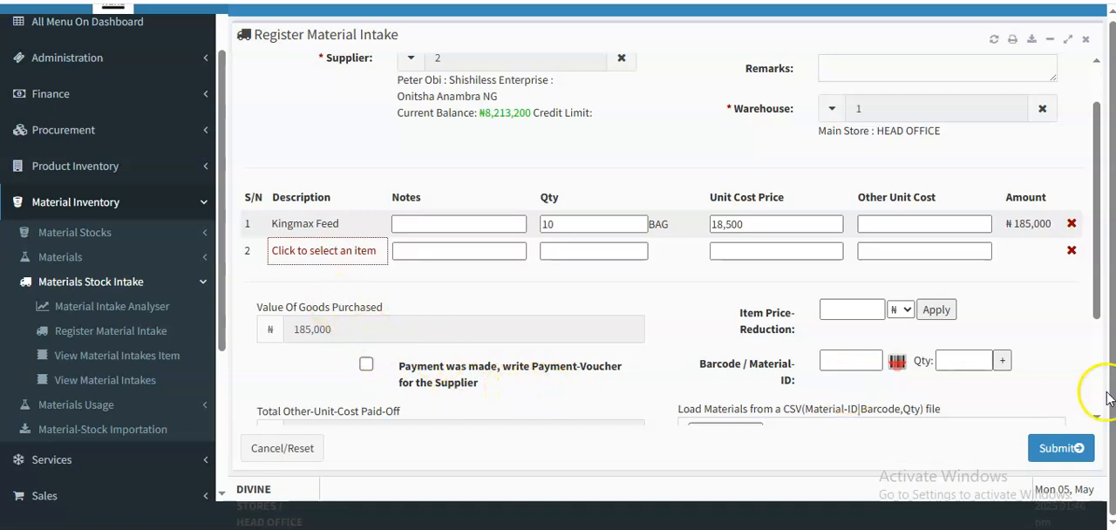
pyautogui.moveTo(1095, 312); pyautogui.dragTo(1095, 399)
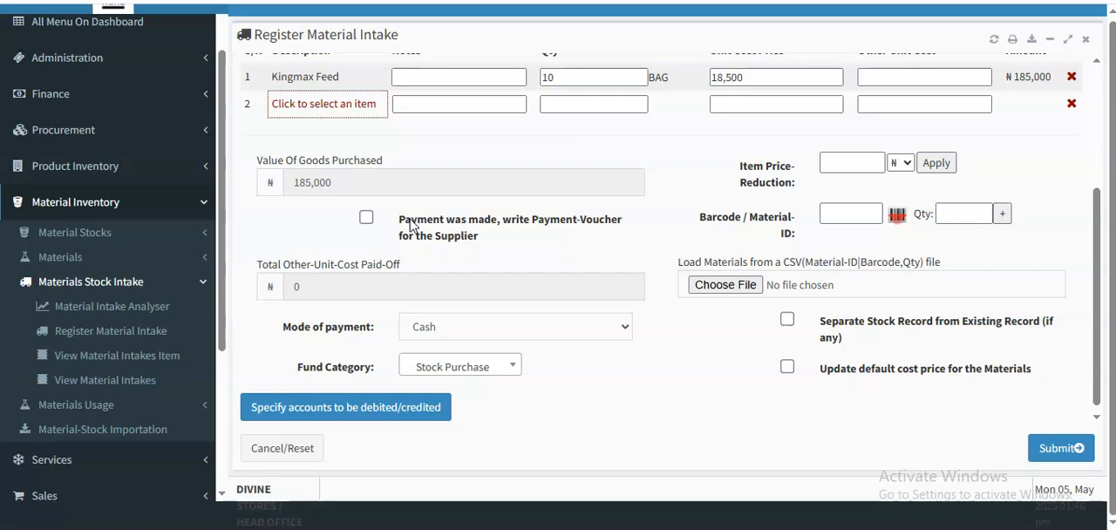
pyautogui.click(1057, 448)
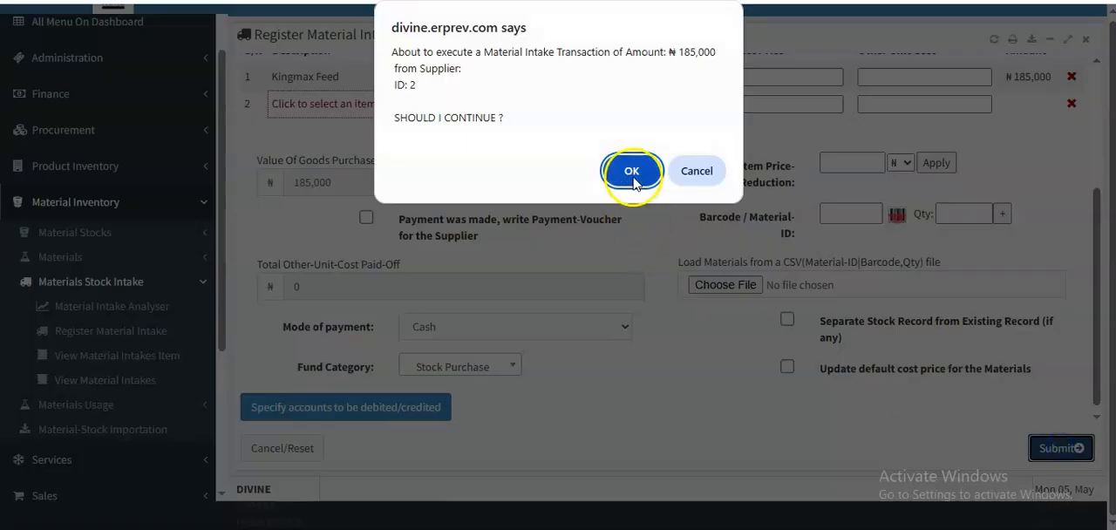
pyautogui.click(631, 172)
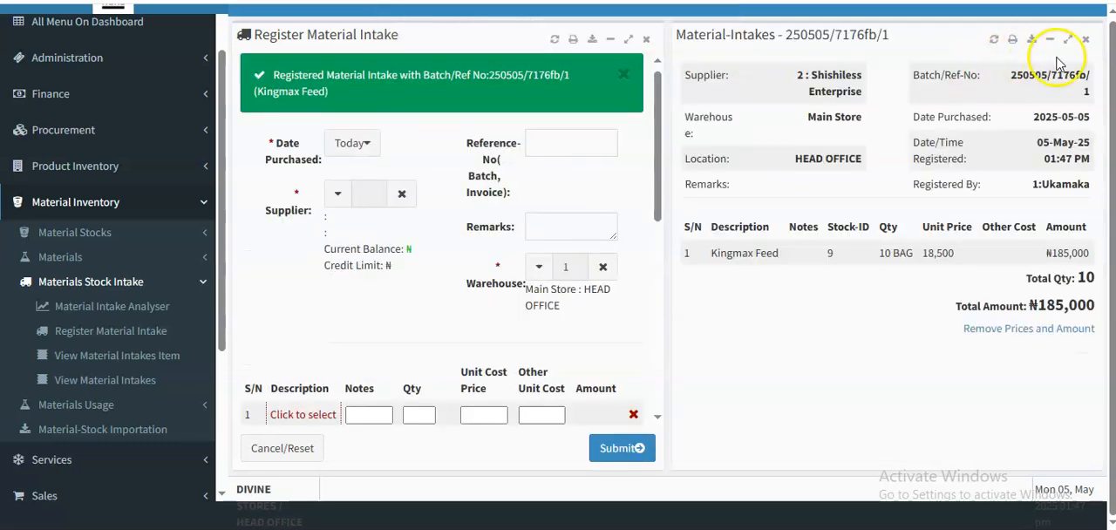
pyautogui.click(1085, 39)
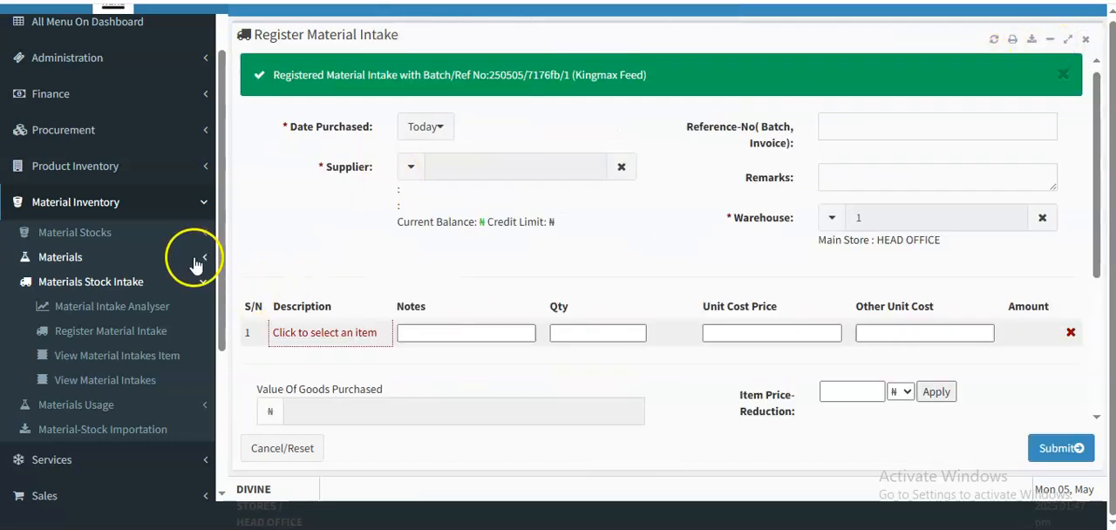
# - Open the Register Material Usage form of the material inventory and close the material intake form
pyautogui.moveTo(221, 251); pyautogui.dragTo(222, 281)
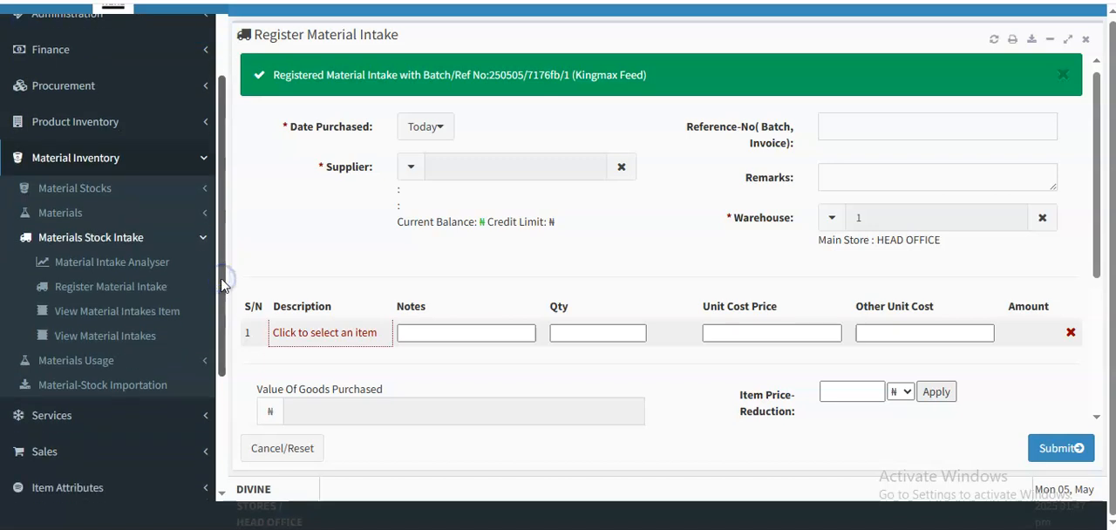
pyautogui.click(159, 237)
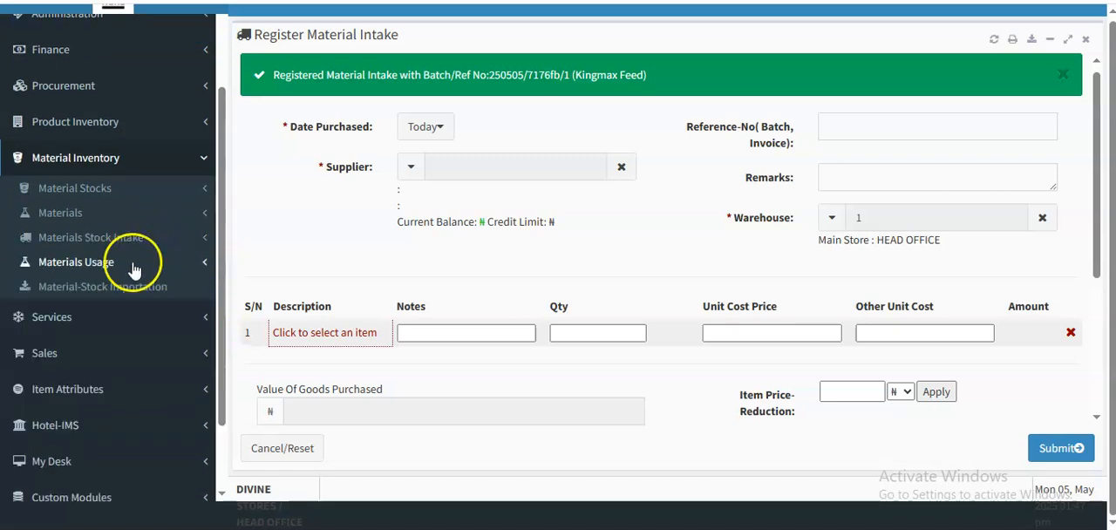
pyautogui.click(133, 266)
pyautogui.click(117, 343)
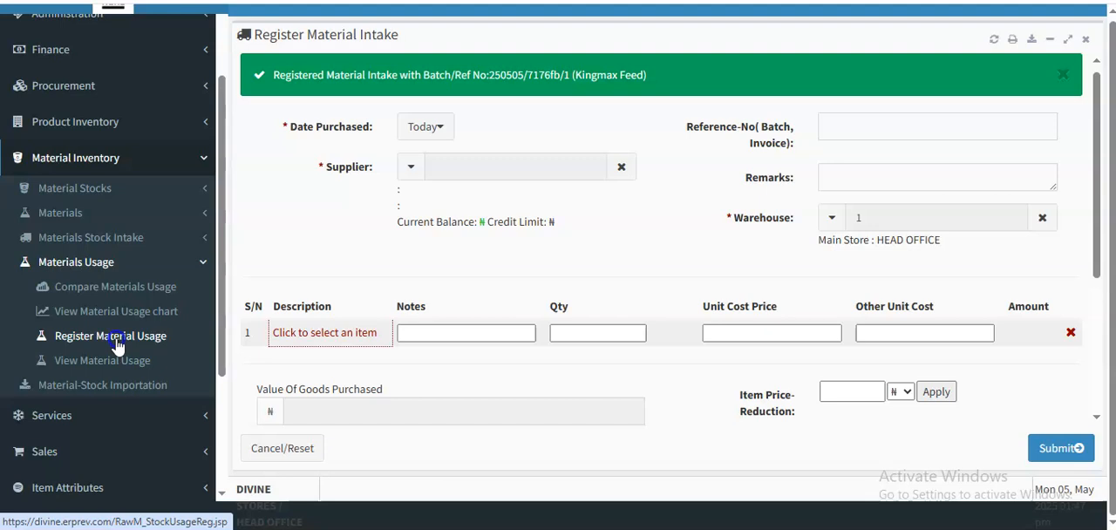
pyautogui.click(646, 41)
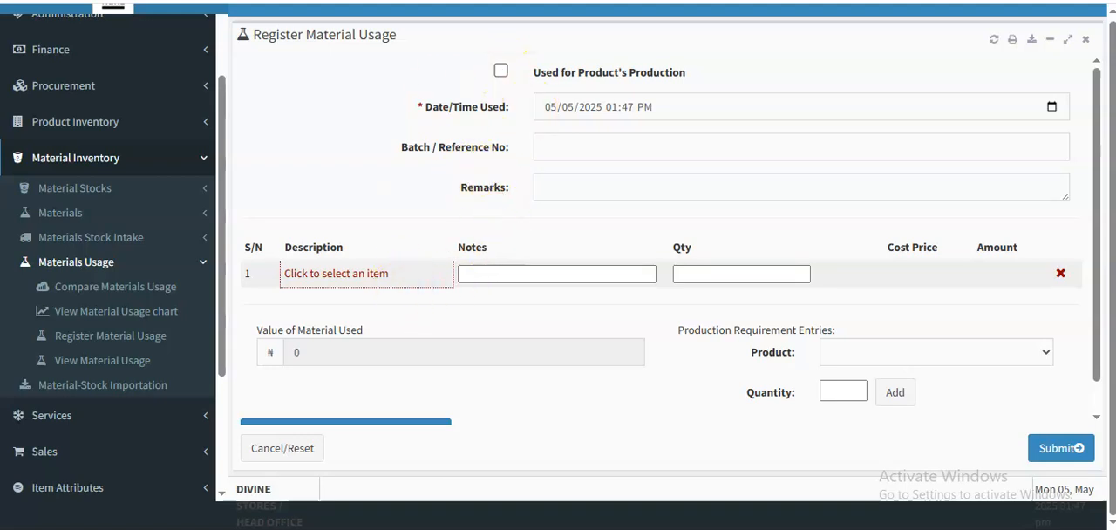
# - Mark the usage as used for product's production and add 1 bag of Kingmax Feed from the Main Store
pyautogui.click(498, 71)
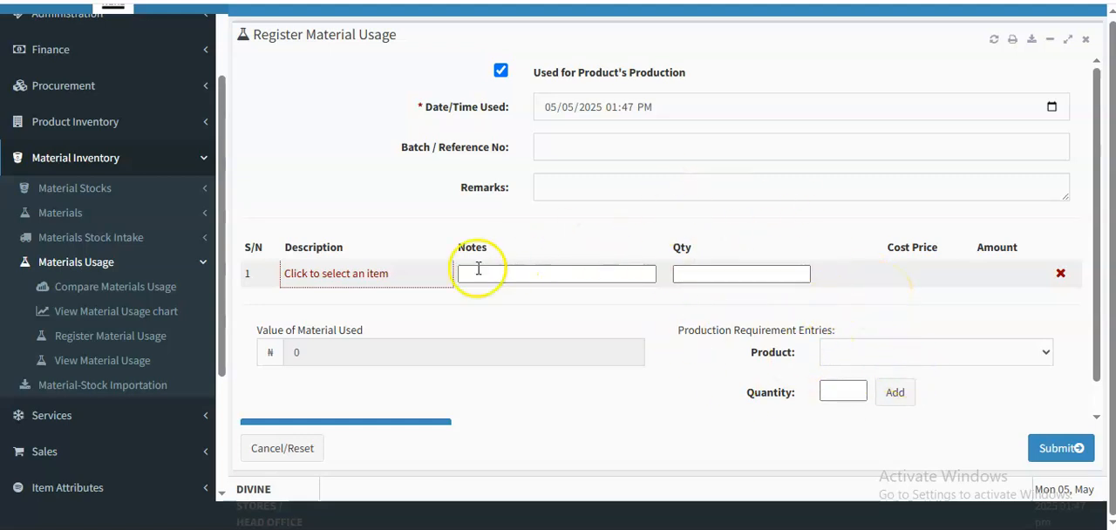
pyautogui.click(405, 276)
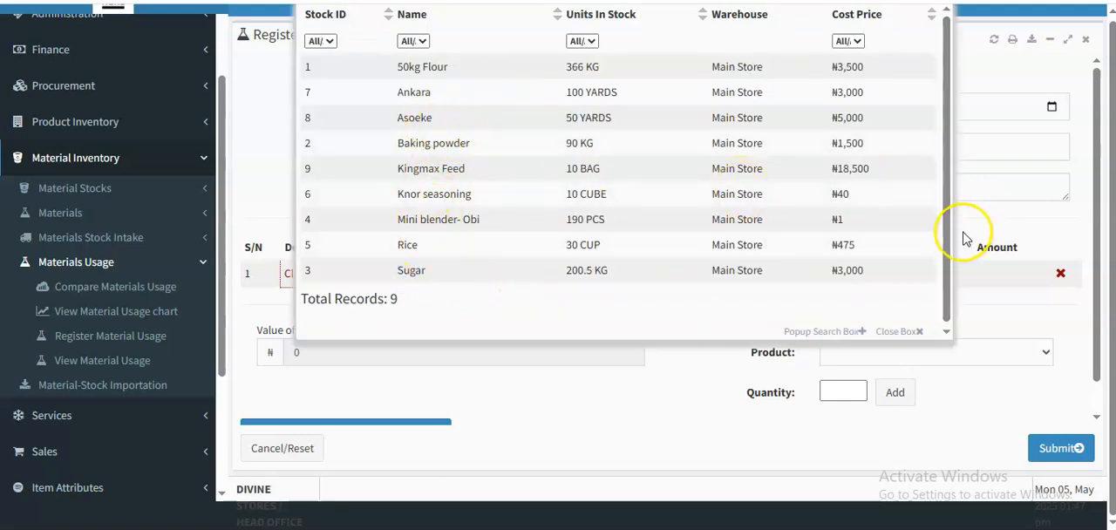
pyautogui.click(407, 166)
pyautogui.click(710, 279)
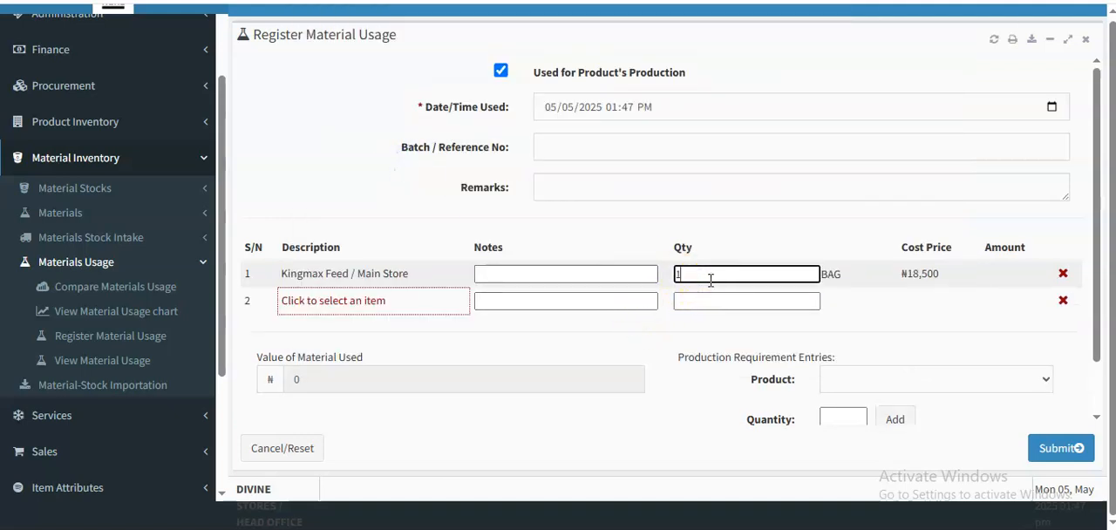
pyautogui.write('1')
pyautogui.click(692, 236)
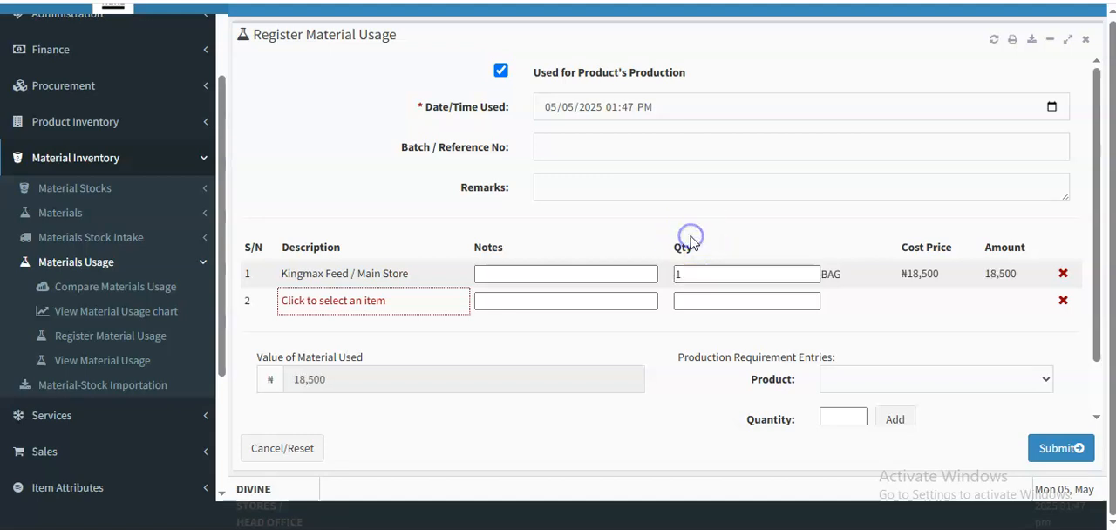
pyautogui.click(734, 278)
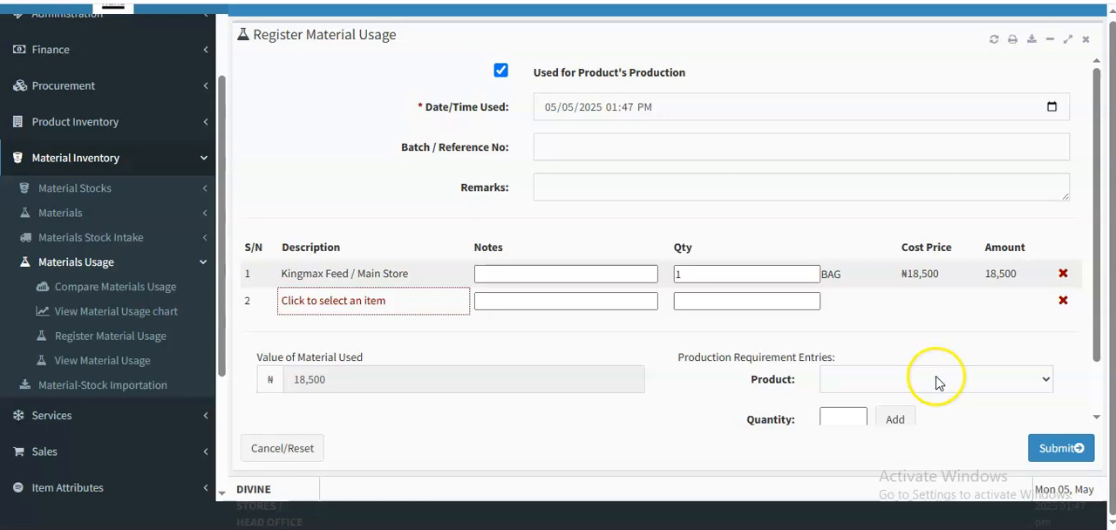
# - Submit and confirm the Kingmax Feed material usage, and close its usage record
pyautogui.click(1057, 451)
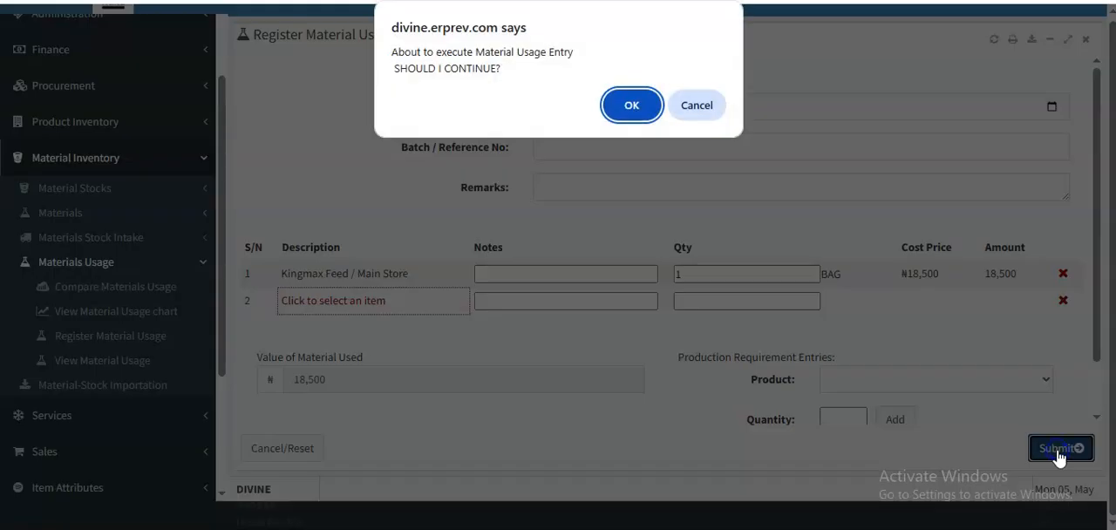
pyautogui.click(631, 112)
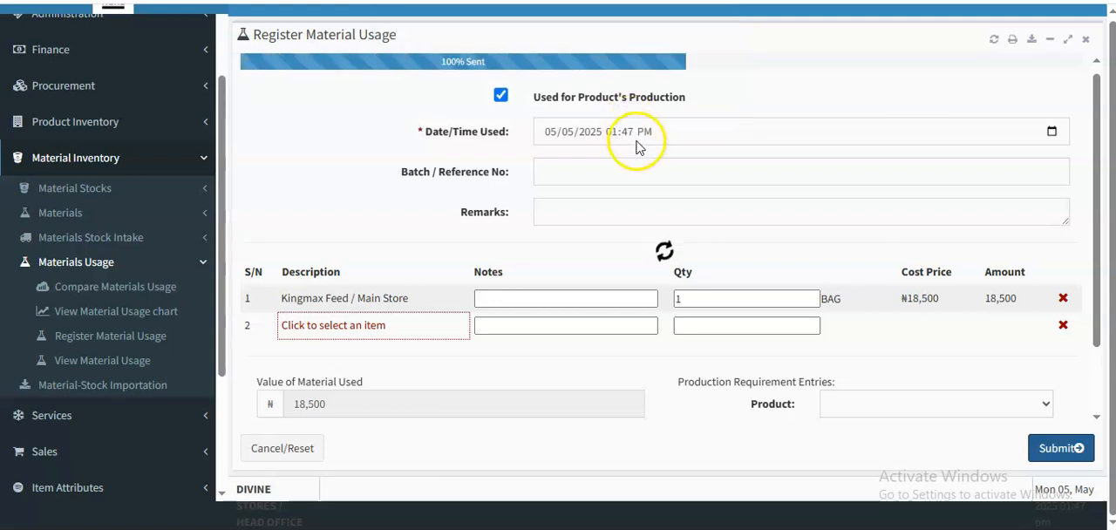
pyautogui.click(1085, 40)
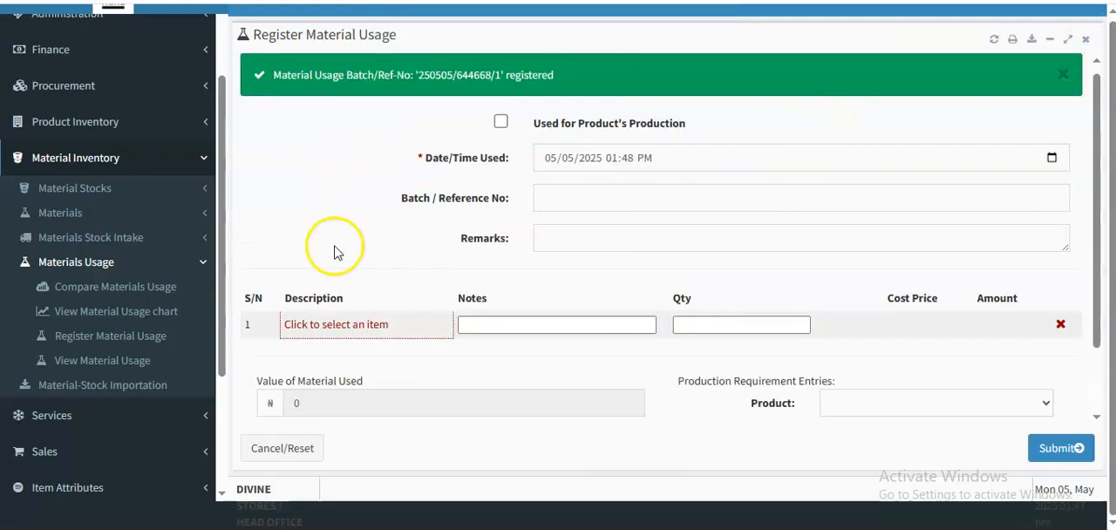
# - Open the Register Production Intake Bulk form of the product stock intake and close the material usage form
pyautogui.moveTo(219, 256); pyautogui.dragTo(226, 225)
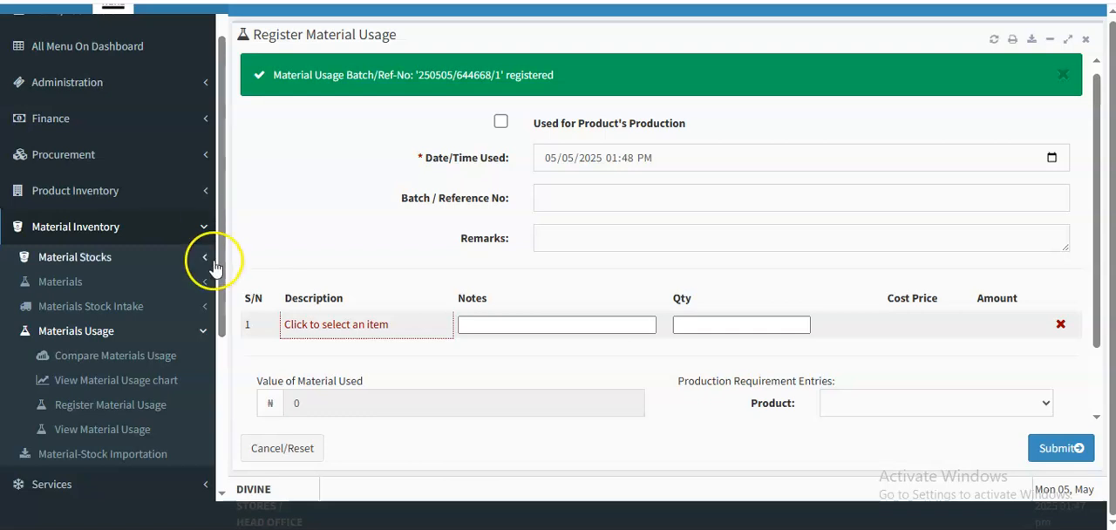
pyautogui.click(197, 334)
pyautogui.moveTo(221, 326); pyautogui.dragTo(215, 295)
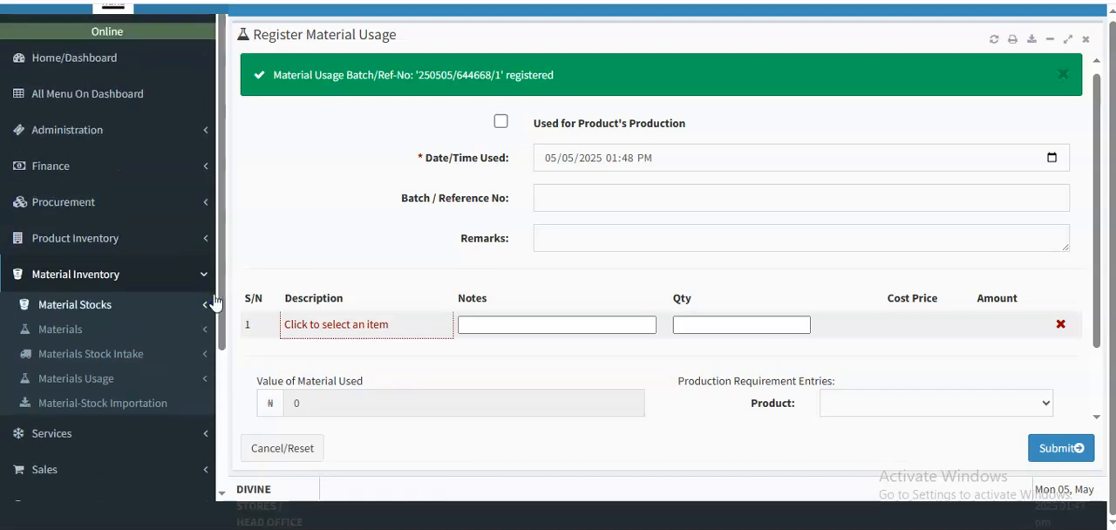
pyautogui.click(174, 246)
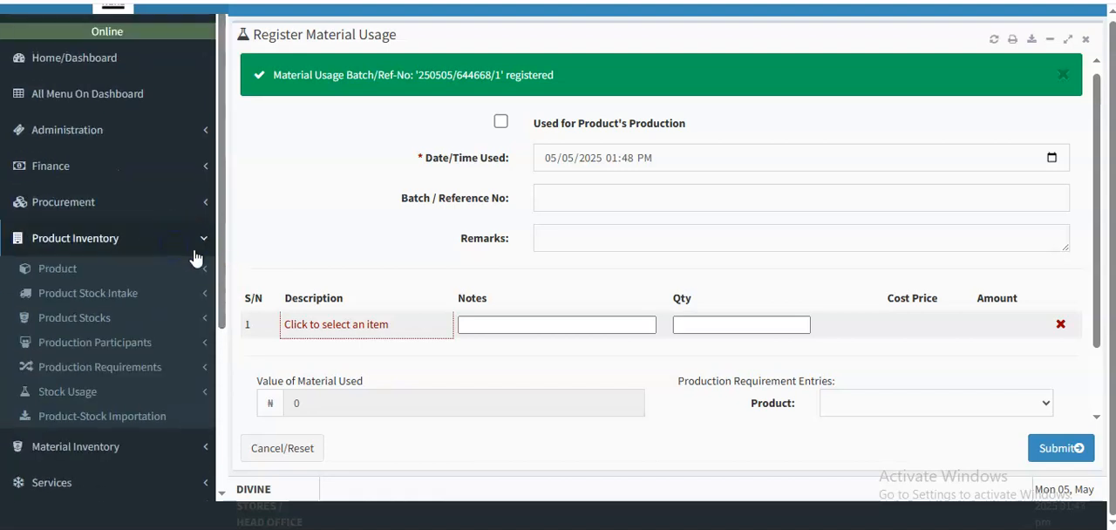
pyautogui.moveTo(218, 254); pyautogui.dragTo(222, 301)
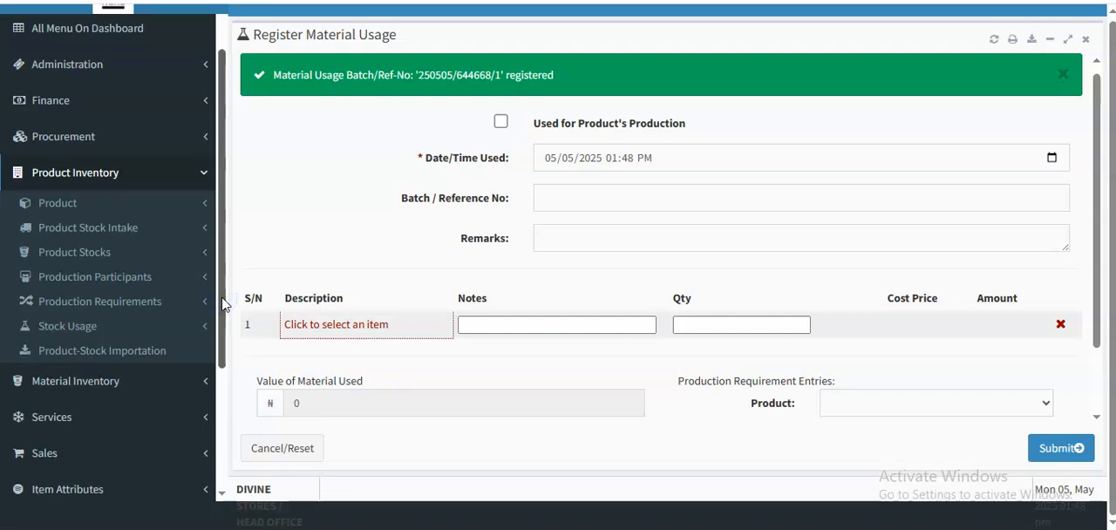
pyautogui.click(184, 241)
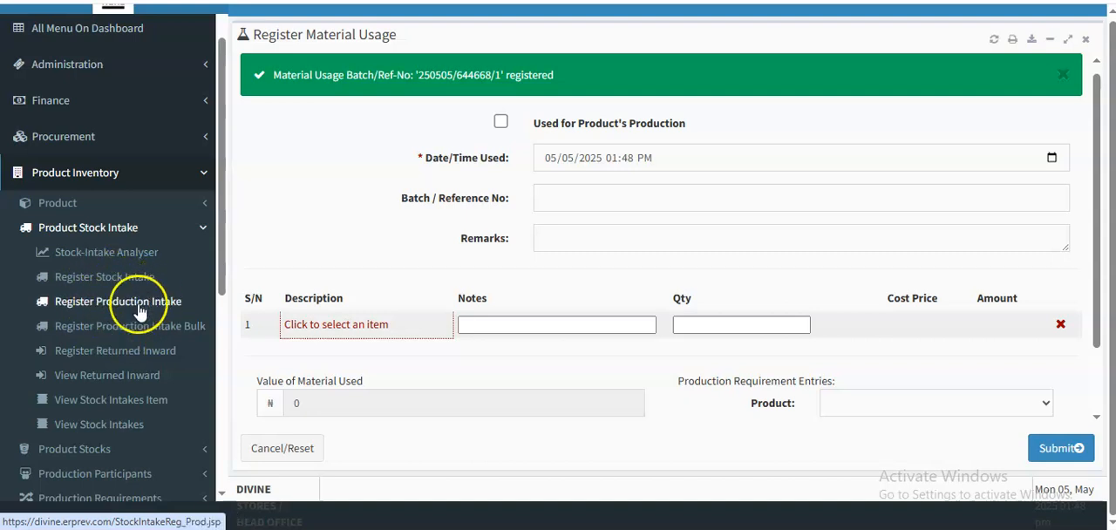
pyautogui.click(126, 325)
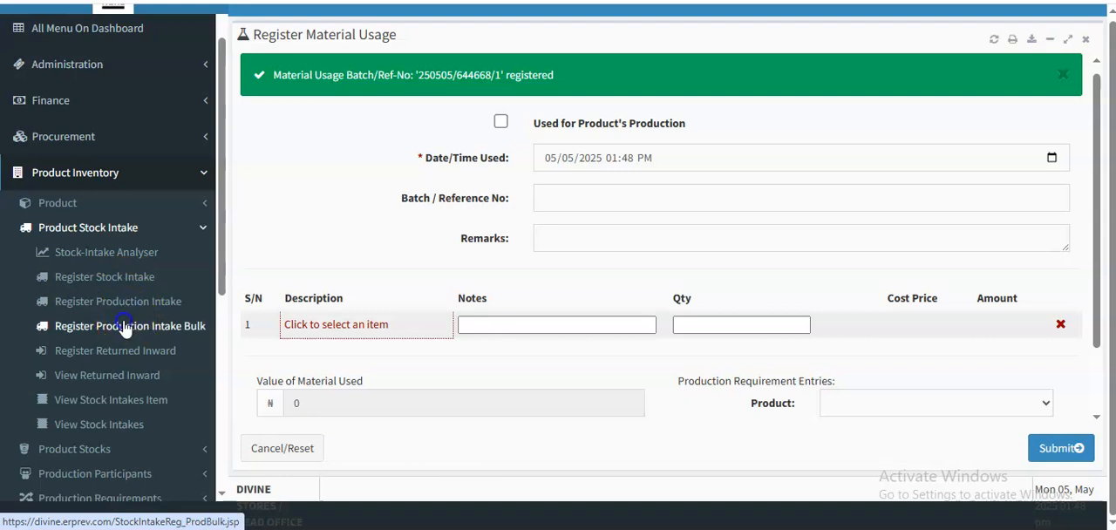
pyautogui.click(645, 39)
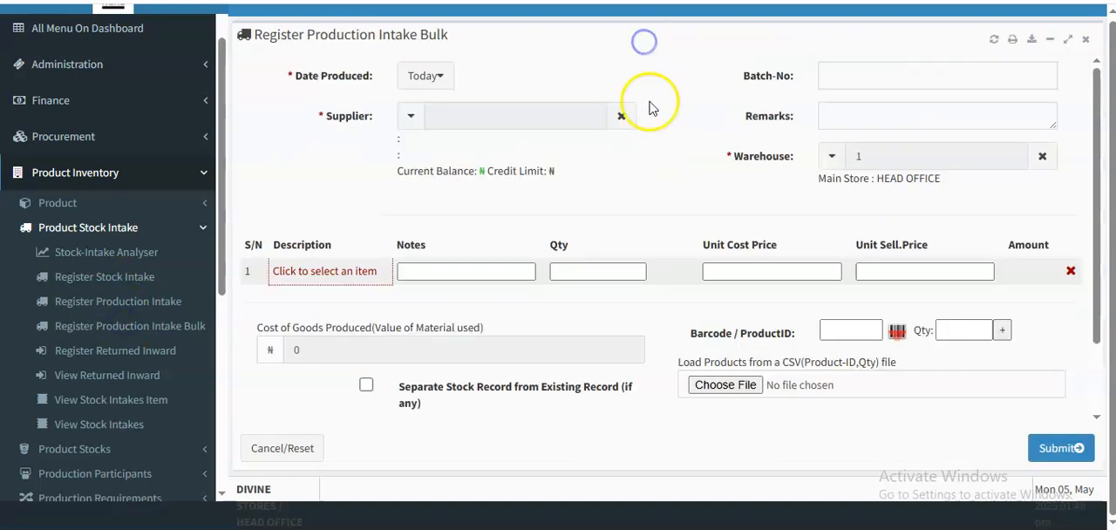
# - Set the supplier of the bulk production intake to Internal Default
pyautogui.click(481, 121)
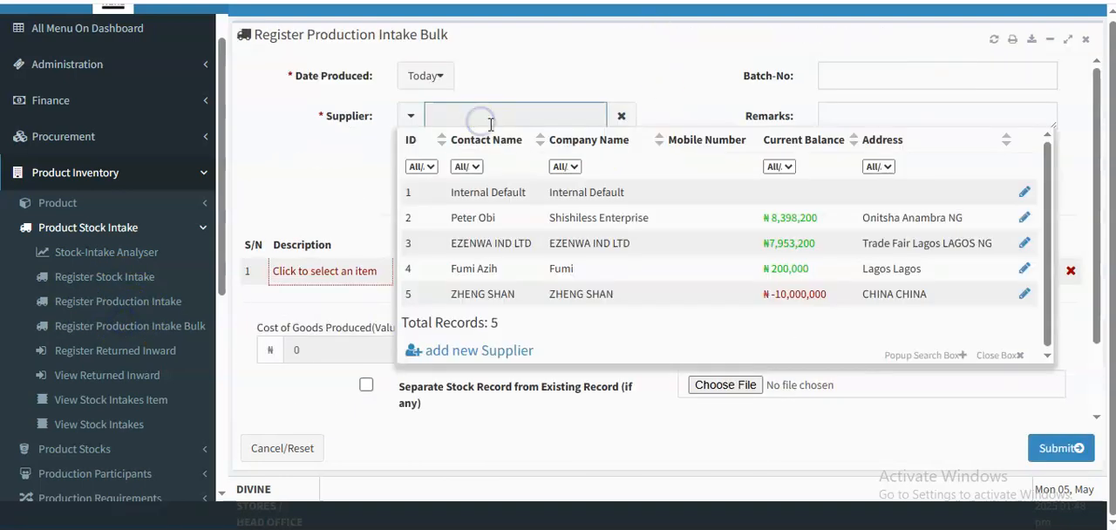
pyautogui.click(512, 199)
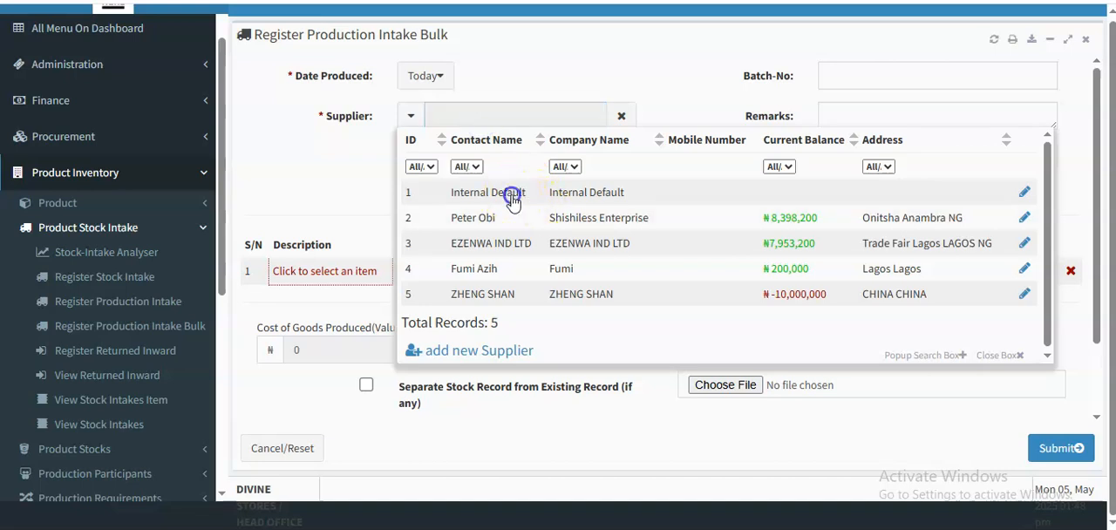
pyautogui.click(308, 276)
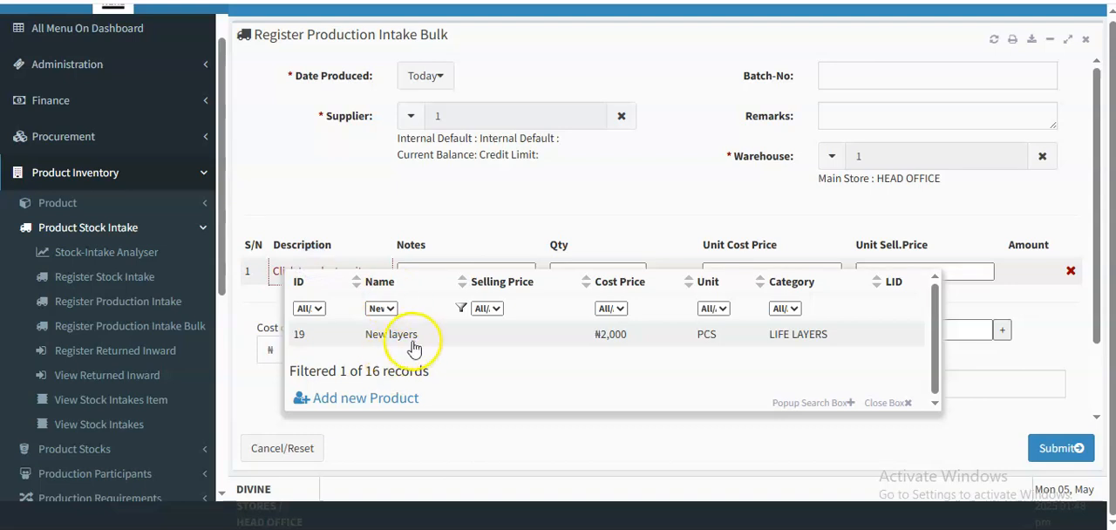
pyautogui.click(404, 202)
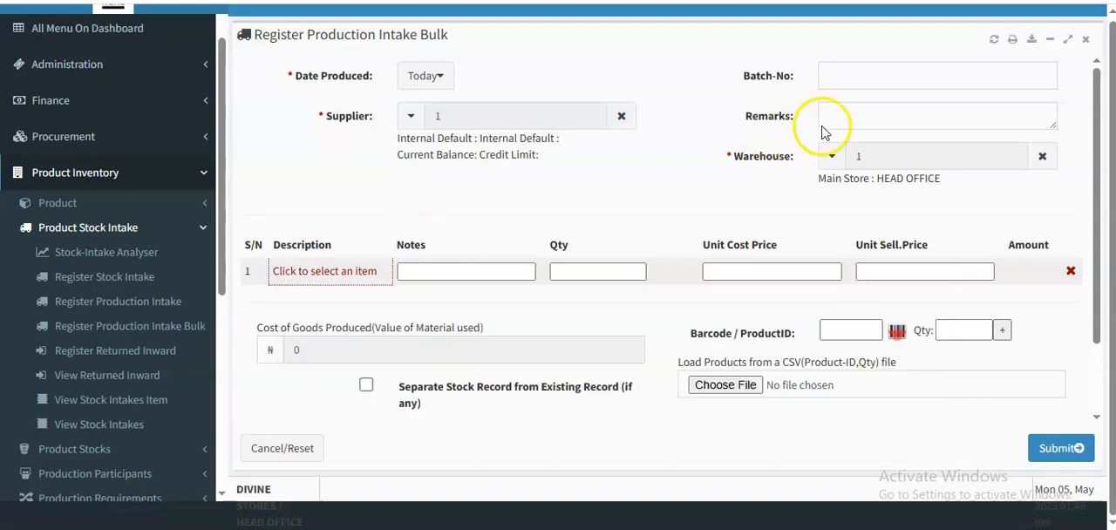
pyautogui.click(841, 78)
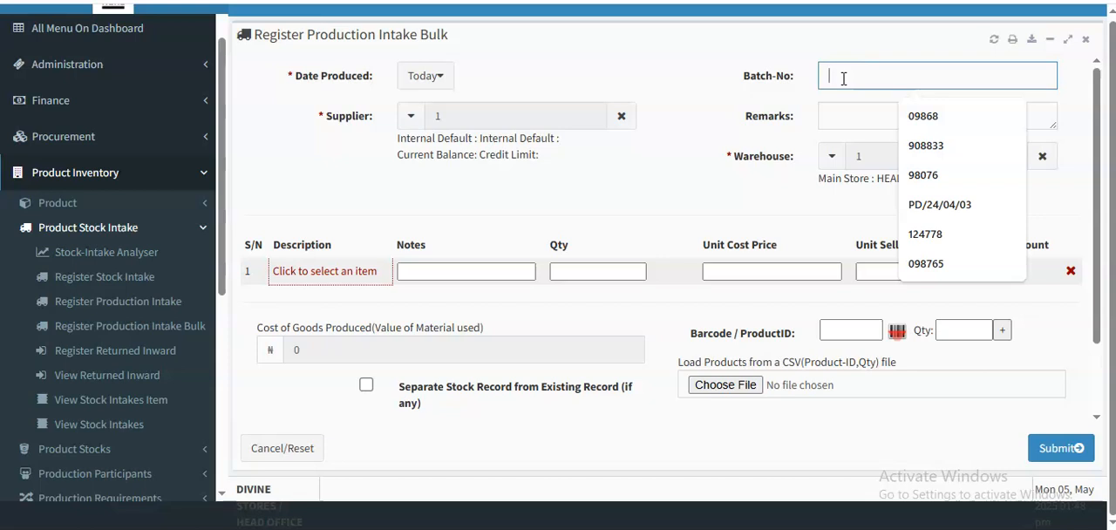
# - Fetch the full product list and add 100 crates of Egg to the production intake
pyautogui.click(310, 271)
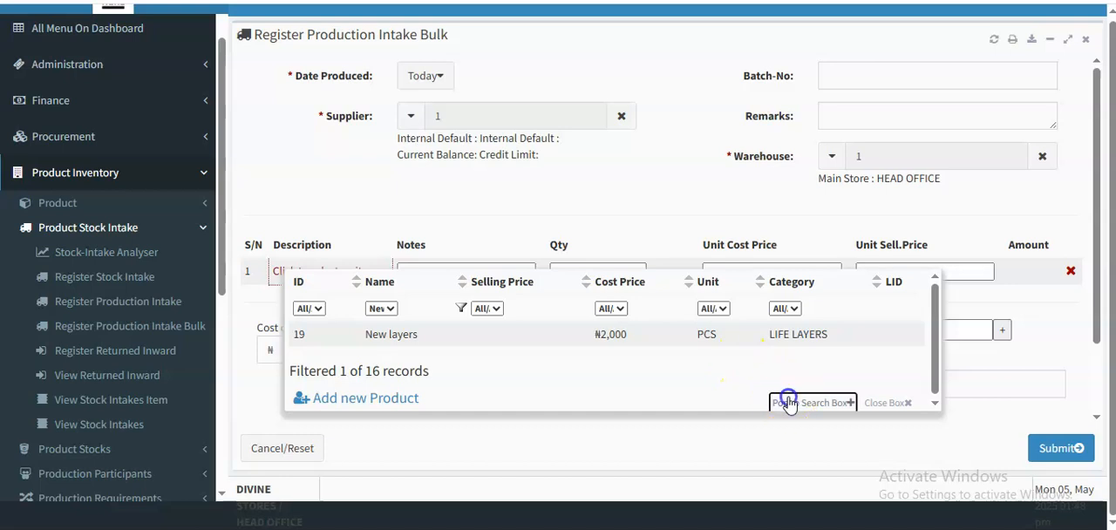
pyautogui.click(787, 403)
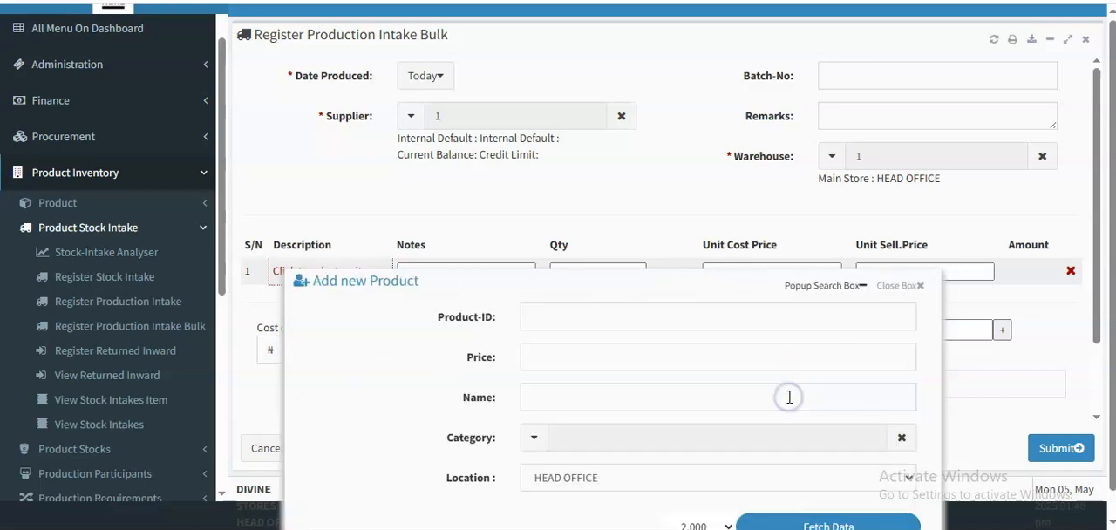
pyautogui.click(789, 520)
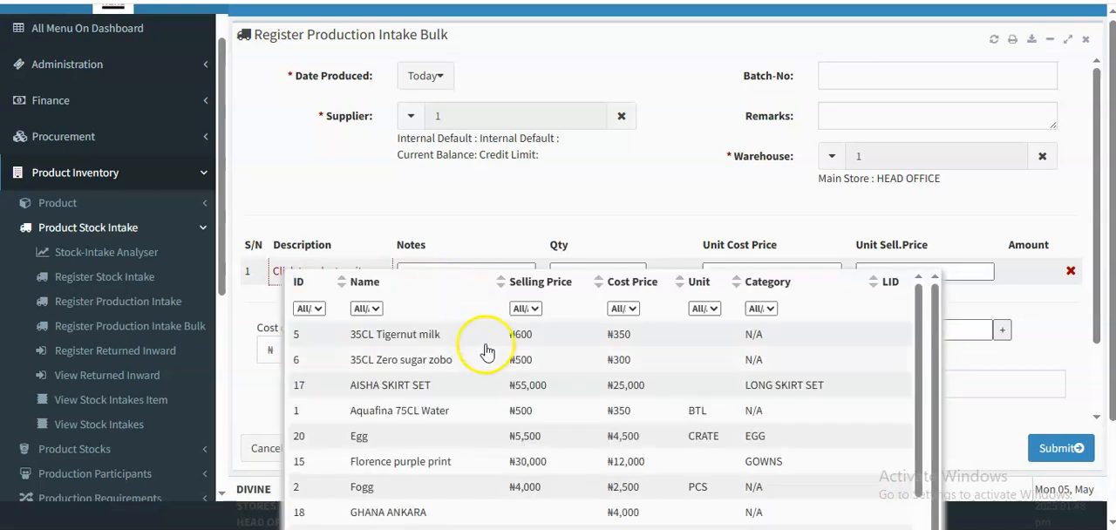
pyautogui.click(409, 443)
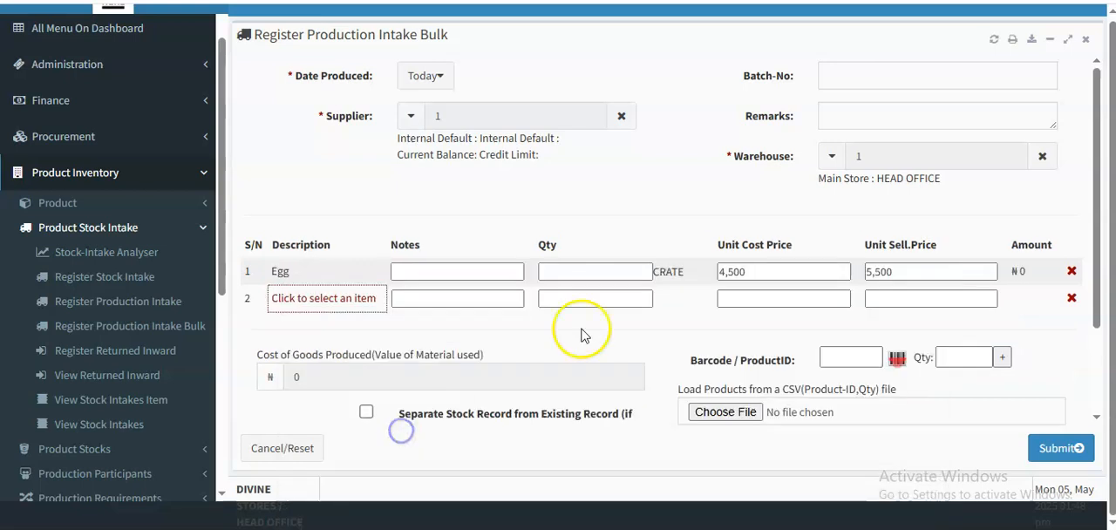
pyautogui.click(606, 272)
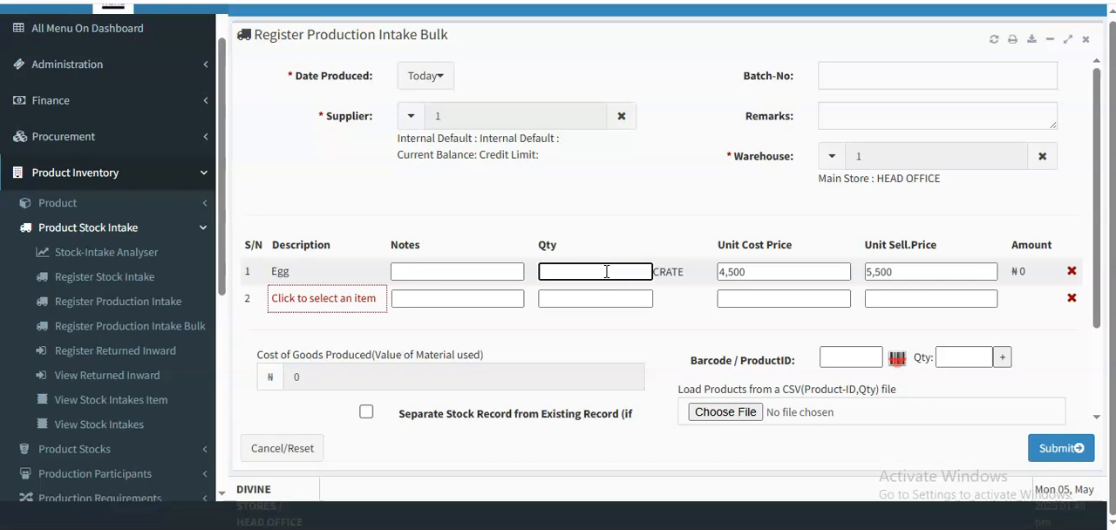
pyautogui.click(713, 219)
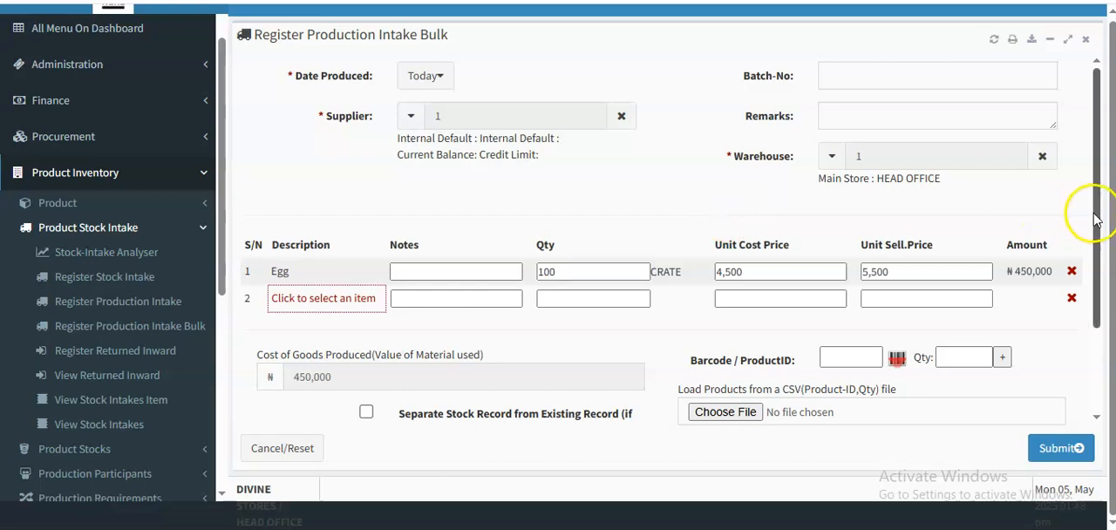
# - Check the Egg line's unit cost and selling prices, and submit and confirm the production intake
pyautogui.scroll(-1, 1095, 220)
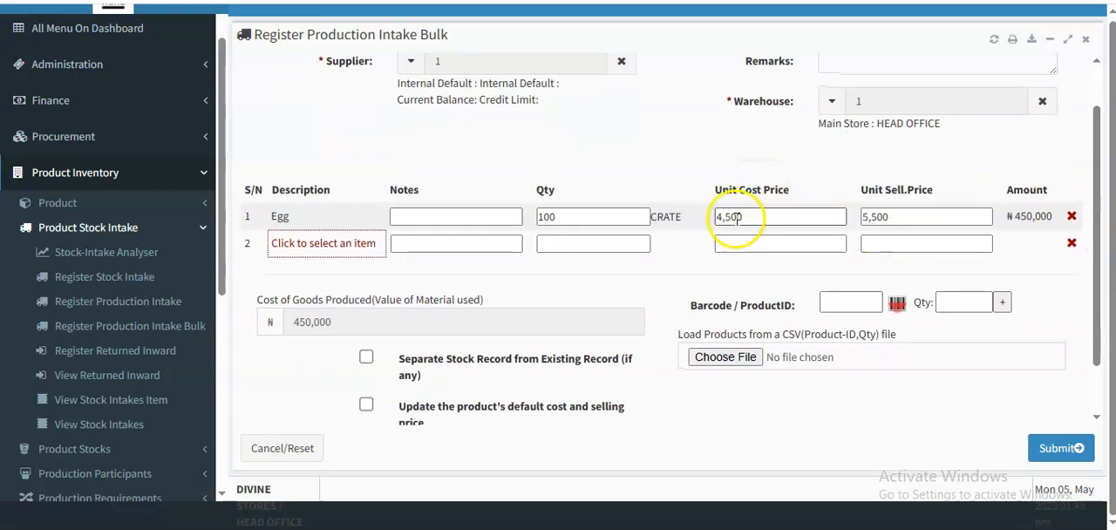
pyautogui.click(733, 219)
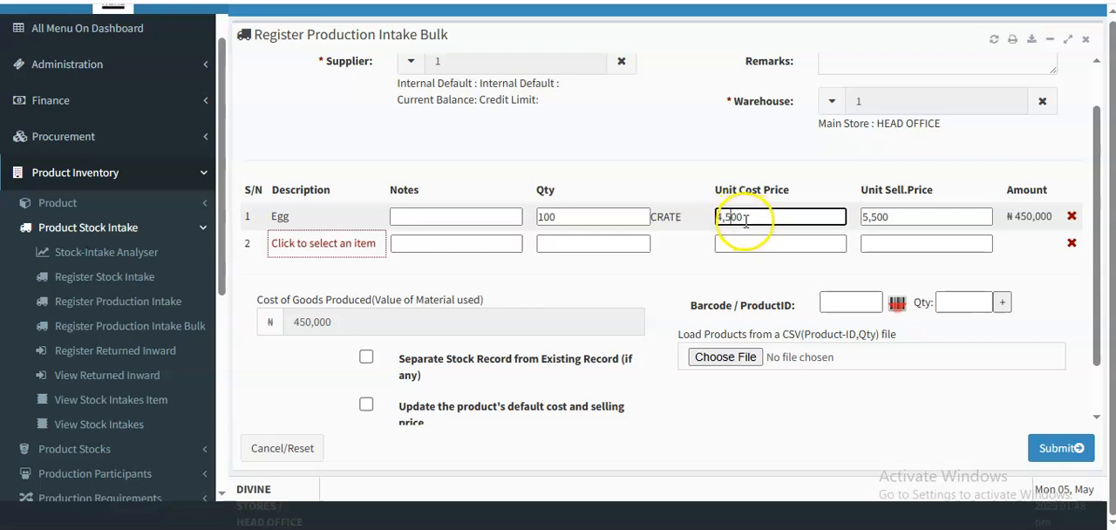
pyautogui.click(884, 219)
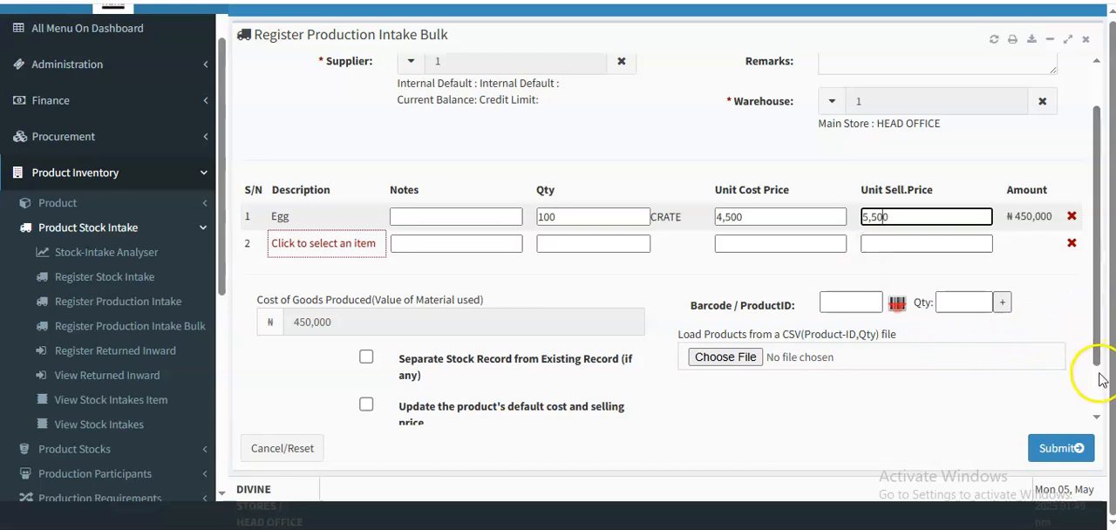
pyautogui.moveTo(1096, 350); pyautogui.dragTo(1086, 408)
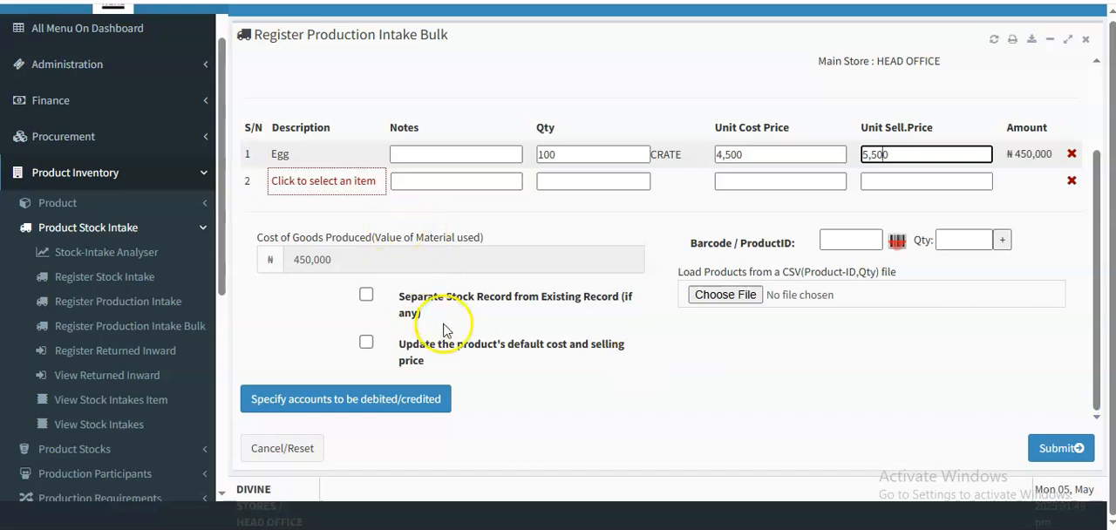
pyautogui.click(1054, 448)
pyautogui.click(729, 210)
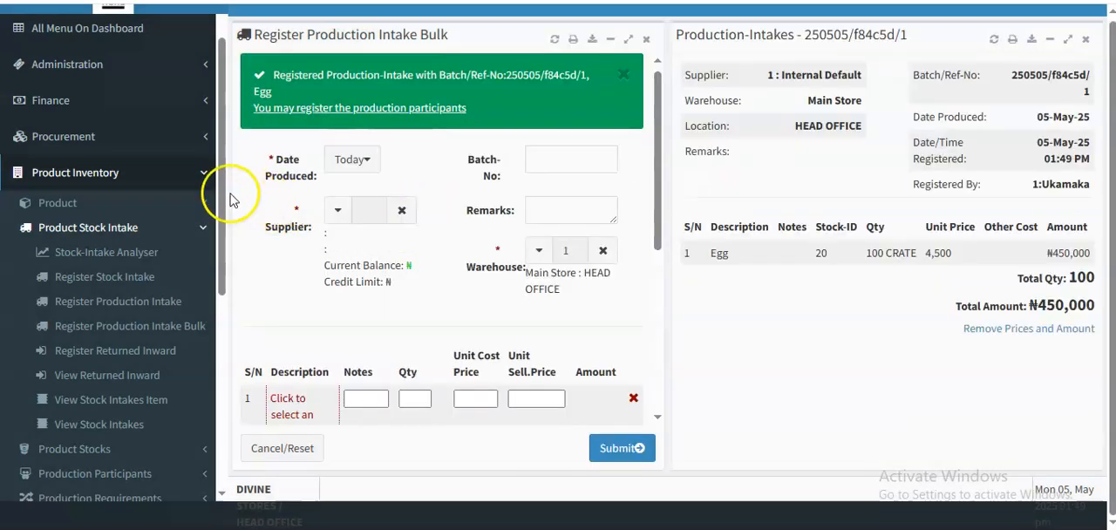
# - Open the sales Write Invoice form, and close the production intake form and its intake record
pyautogui.moveTo(222, 190); pyautogui.dragTo(224, 333)
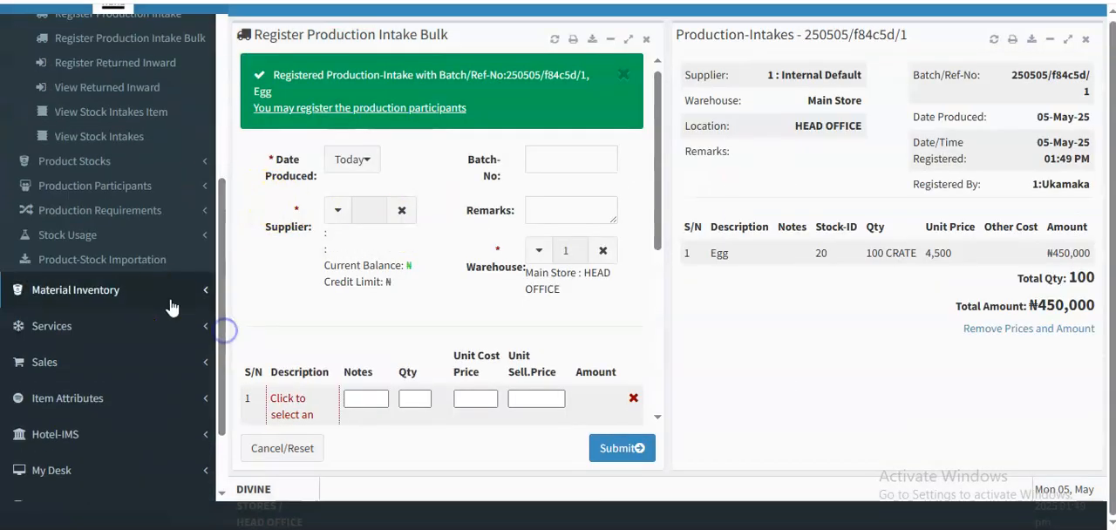
pyautogui.click(150, 364)
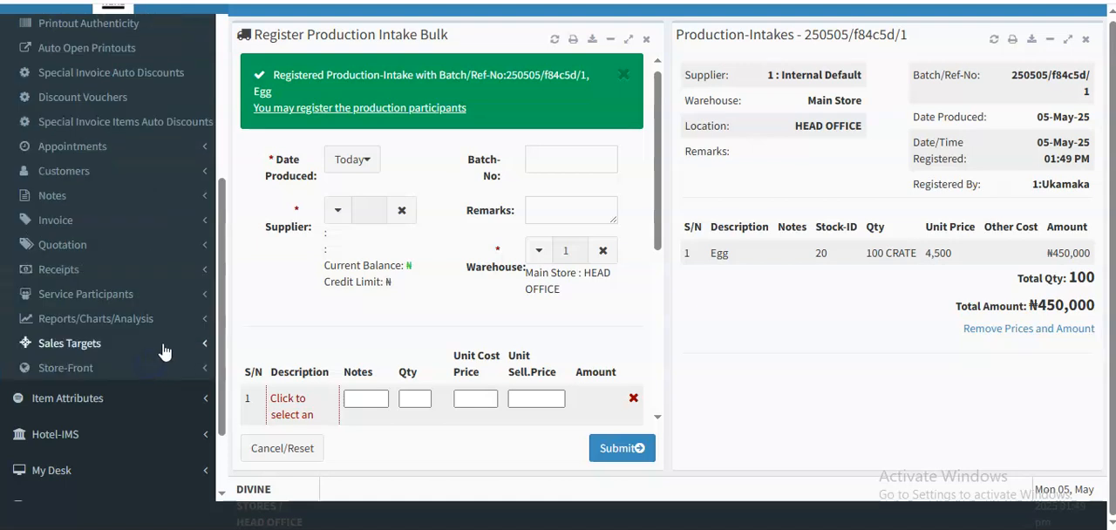
pyautogui.click(105, 224)
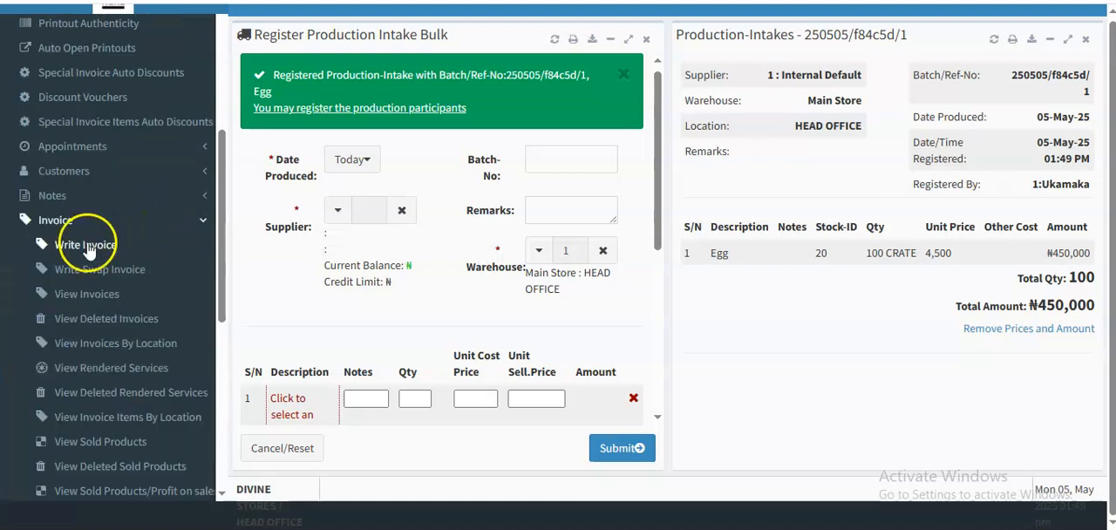
pyautogui.click(88, 245)
pyautogui.click(646, 40)
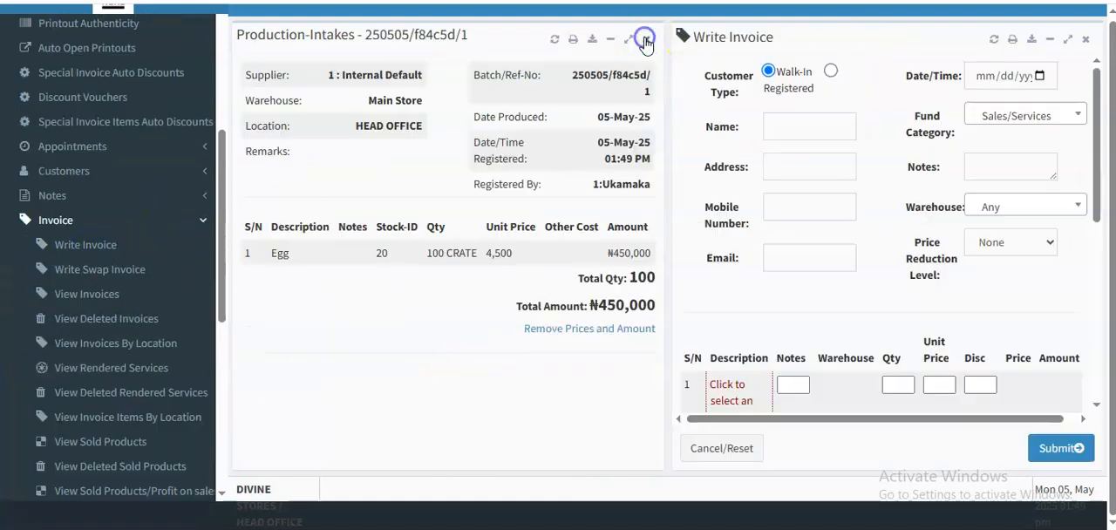
pyautogui.click(645, 40)
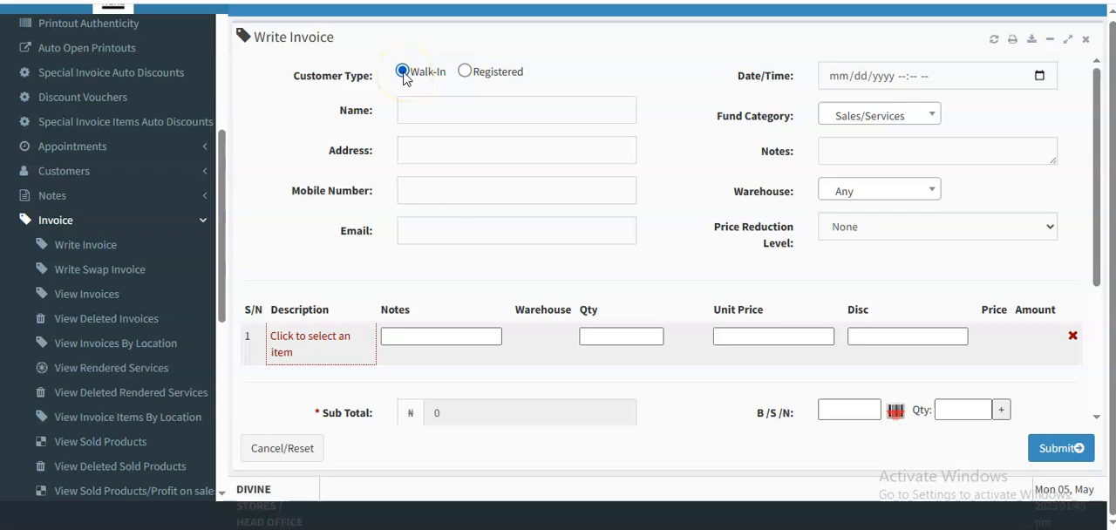
# - Set the invoice's customer type to Registered, fetch the customers and select the second one listed
pyautogui.click(464, 71)
pyautogui.click(473, 114)
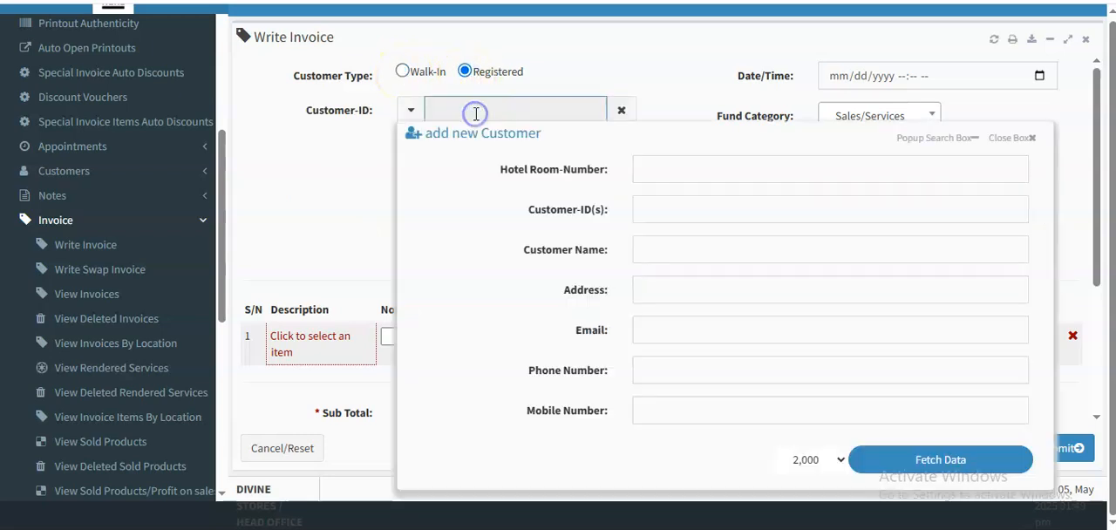
pyautogui.click(924, 461)
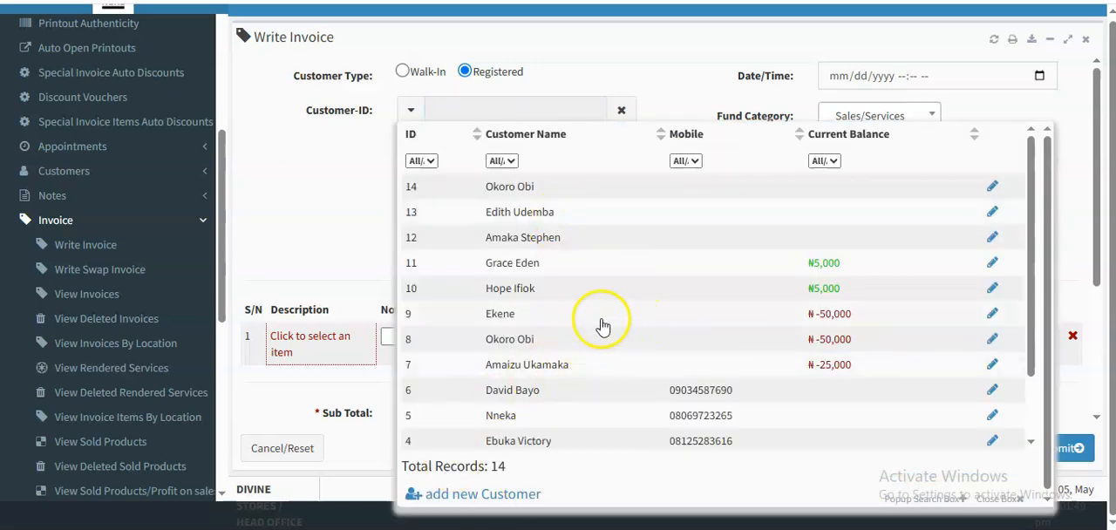
pyautogui.click(502, 216)
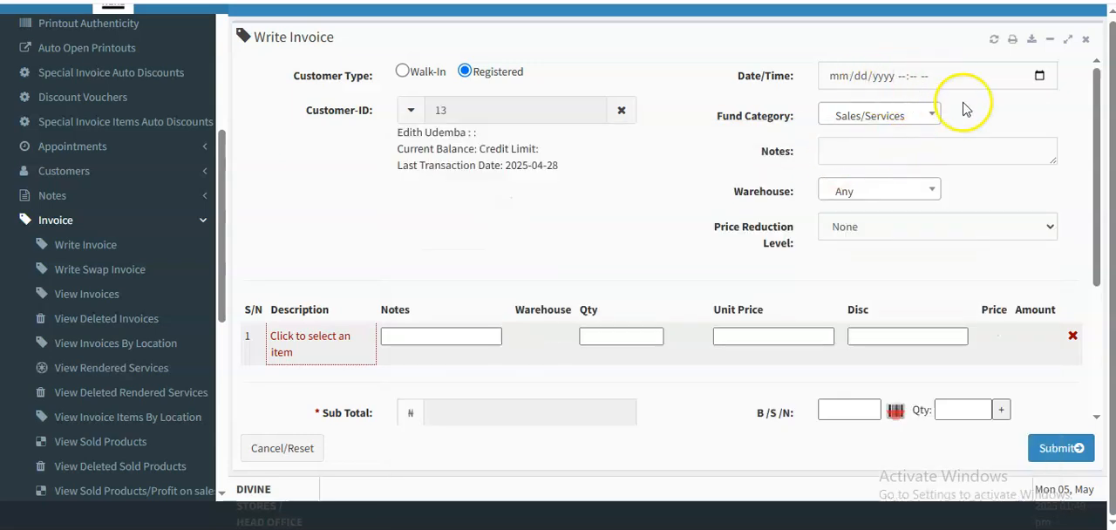
pyautogui.click(860, 192)
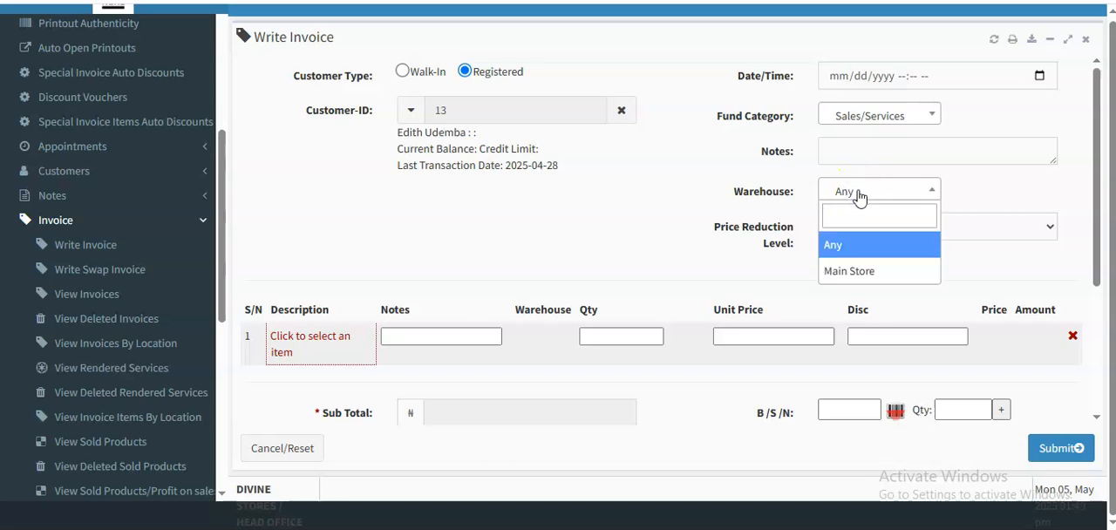
pyautogui.click(771, 193)
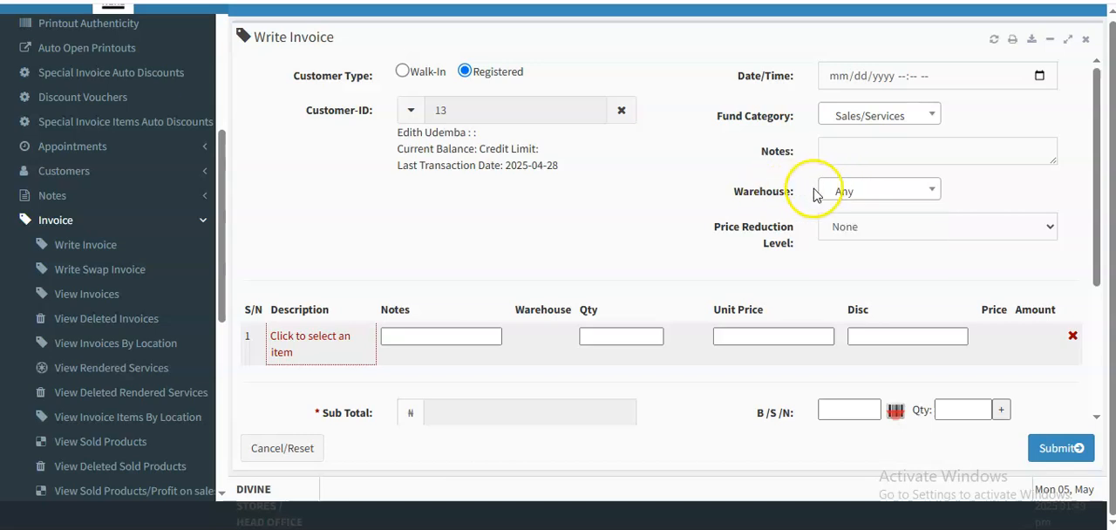
# - Look up Egg in the product list and select it as the first invoice item
pyautogui.click(318, 349)
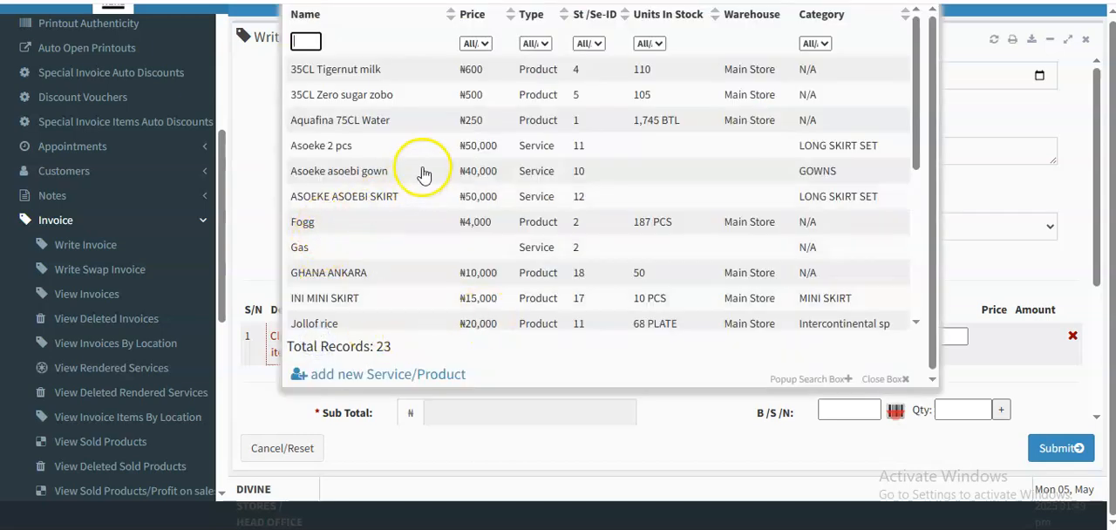
pyautogui.moveTo(917, 165); pyautogui.dragTo(926, 119)
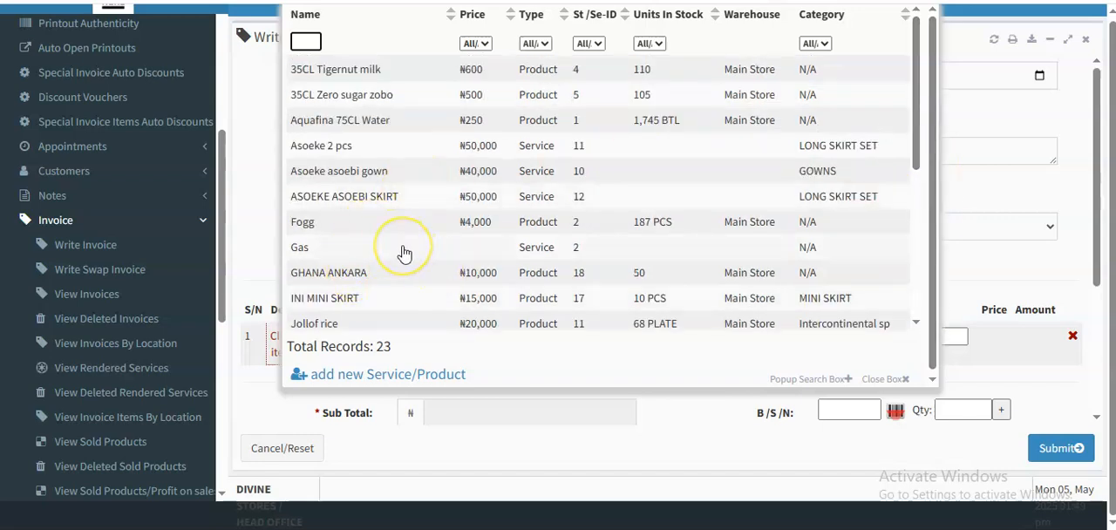
pyautogui.write('G')
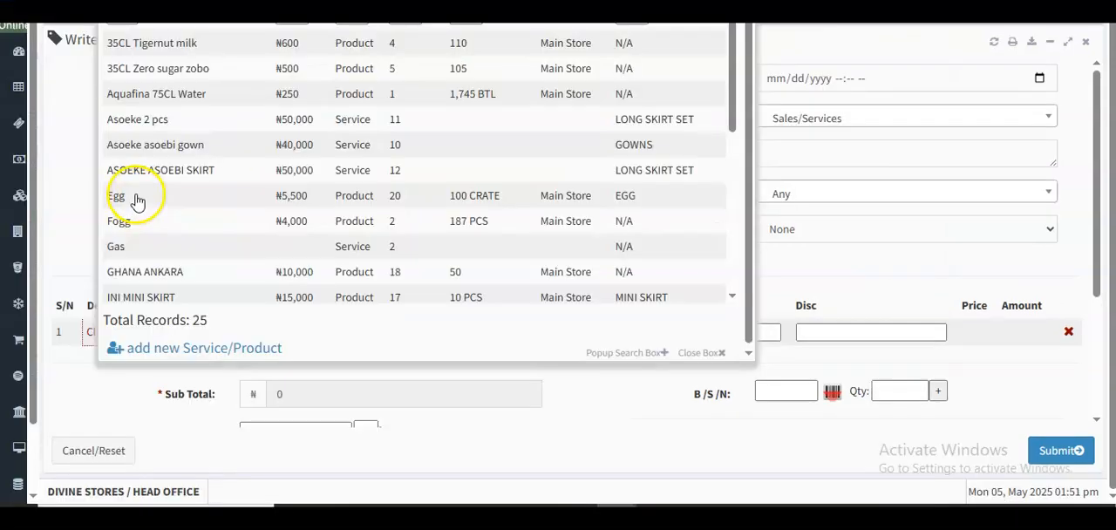
pyautogui.click(134, 199)
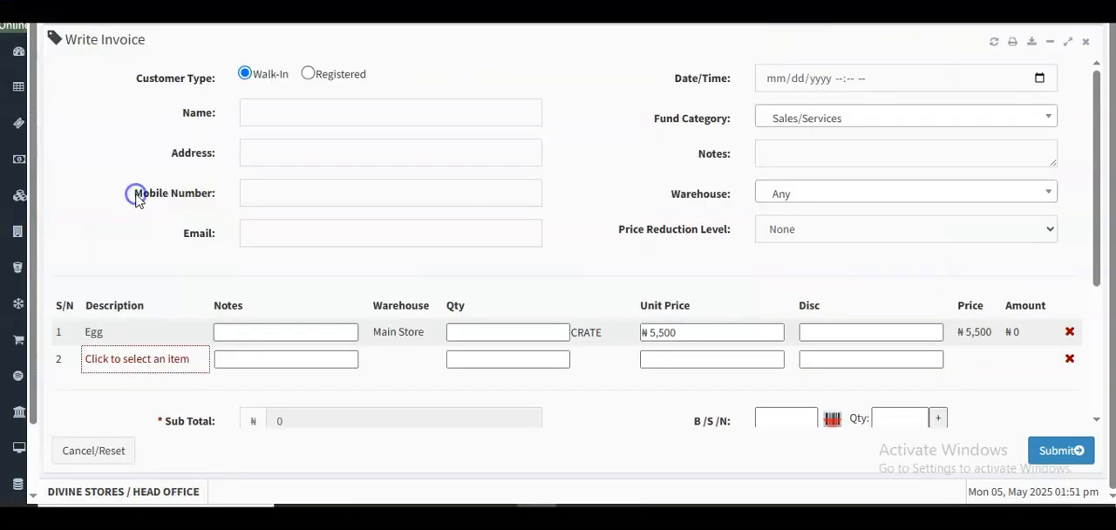
# - Set the customer type to Registered, fetch the customer list and select the second customer listed
pyautogui.click(309, 76)
pyautogui.click(324, 111)
pyautogui.click(777, 459)
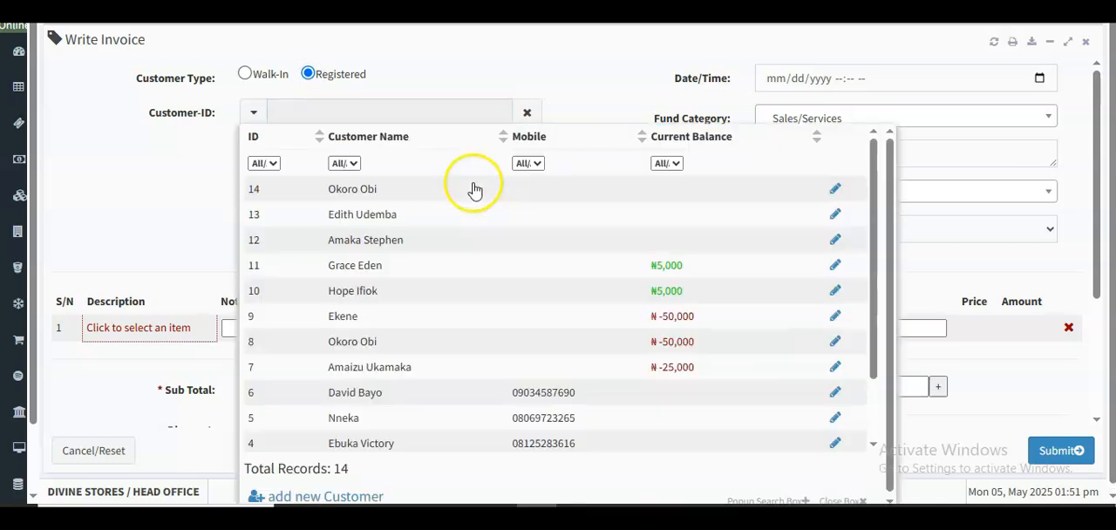
pyautogui.click(417, 216)
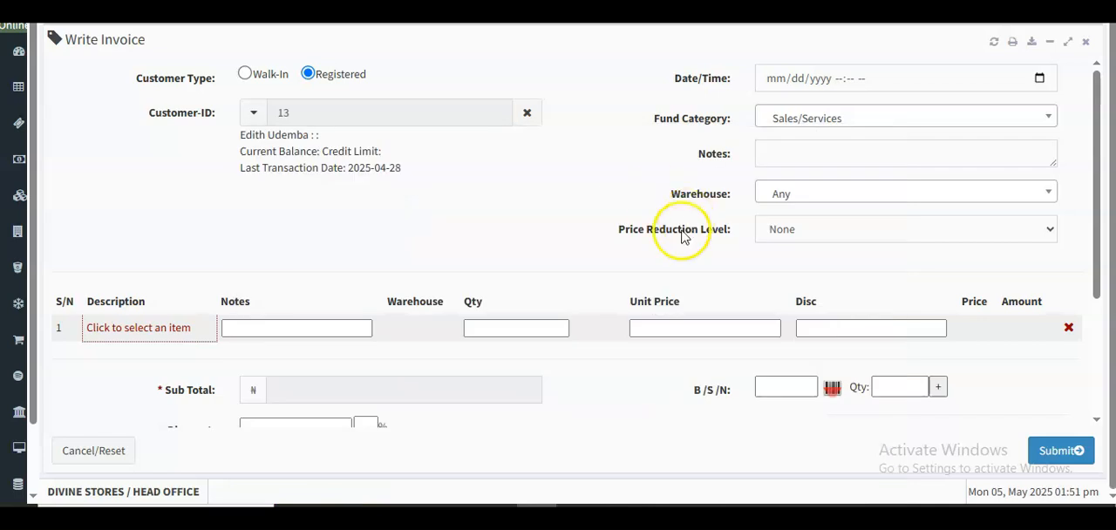
# - Add Egg to the invoice's first line with a quantity of 5 crates, and check its unit price and discount
pyautogui.click(506, 330)
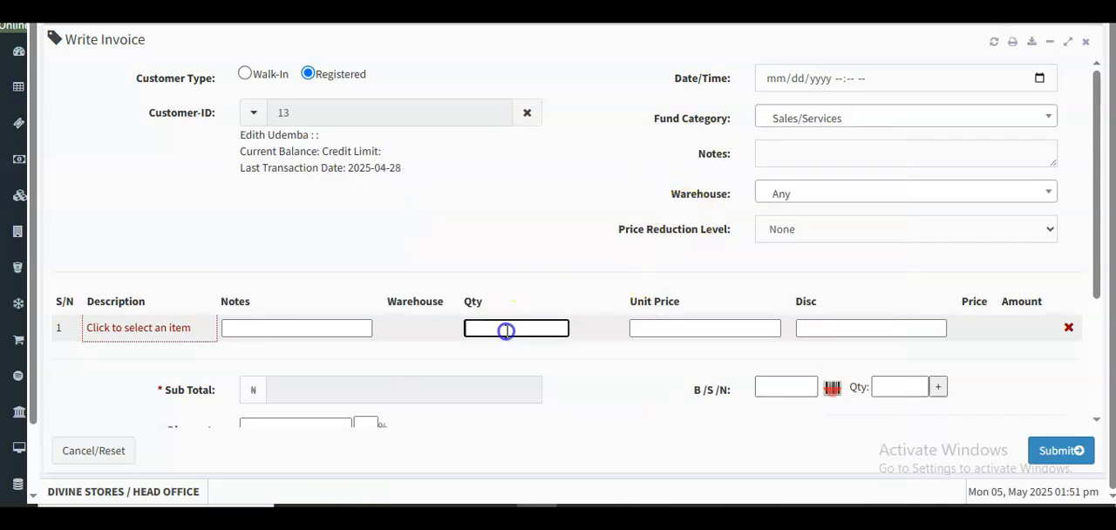
pyautogui.click(150, 327)
pyautogui.click(137, 197)
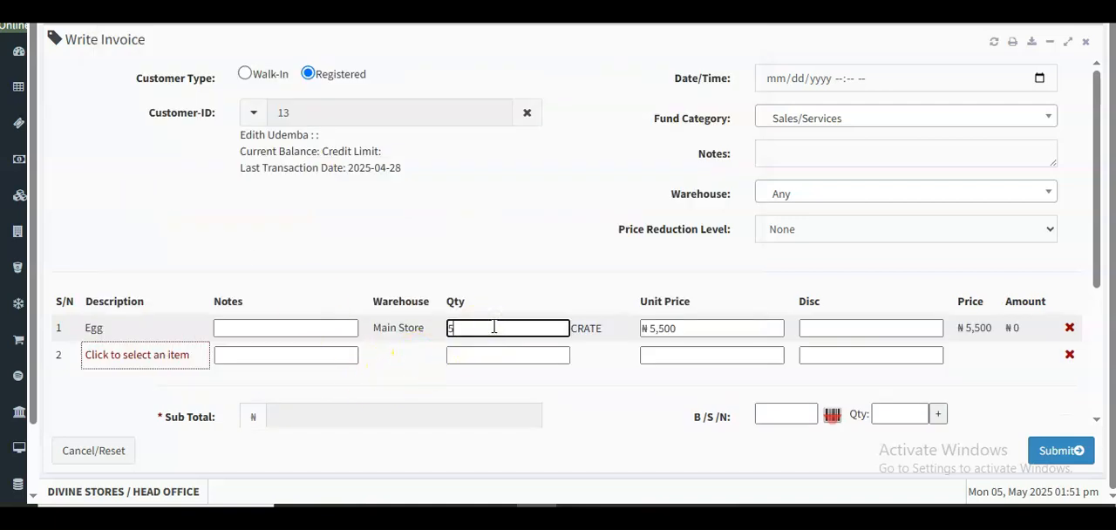
pyautogui.click(571, 245)
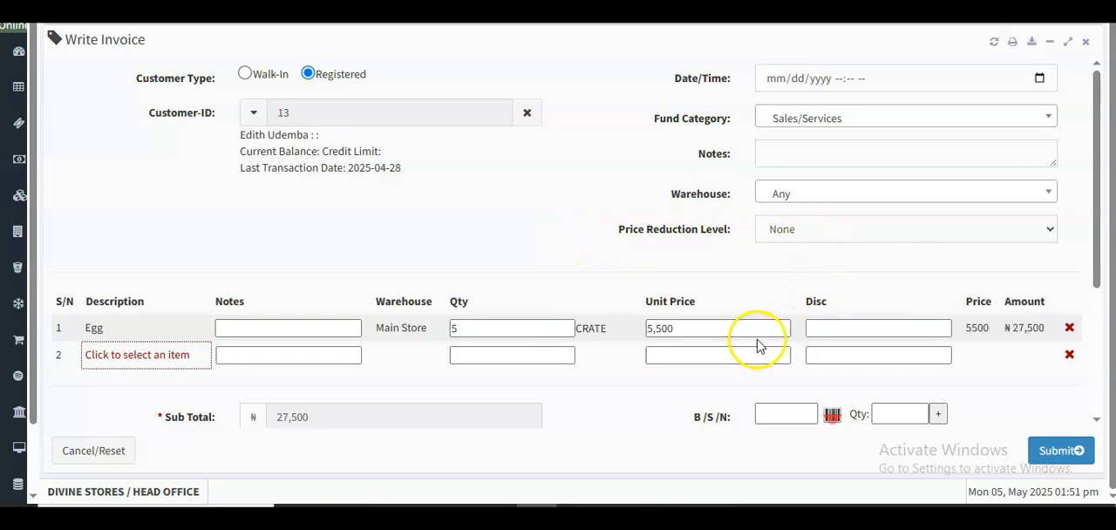
pyautogui.click(689, 323)
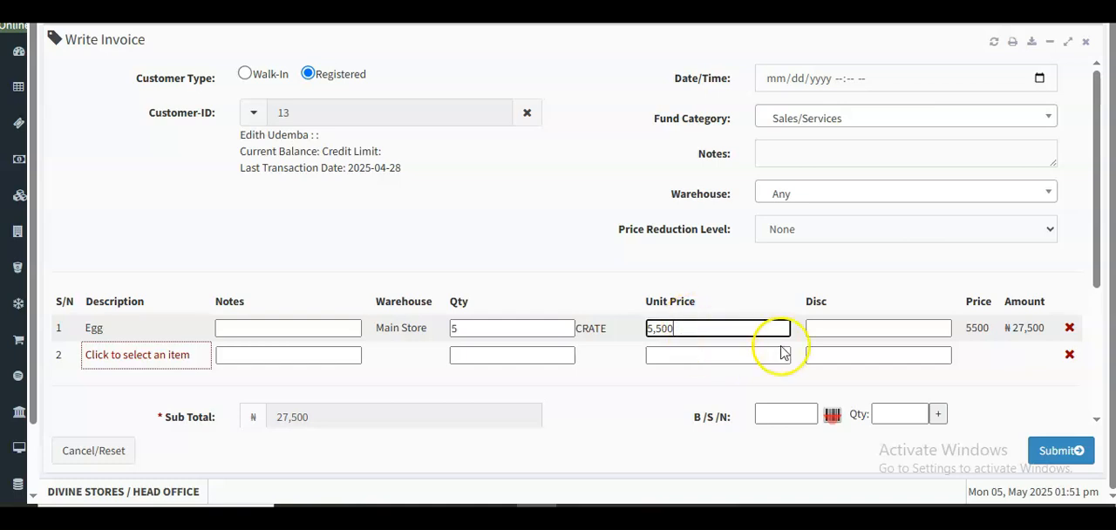
pyautogui.click(876, 330)
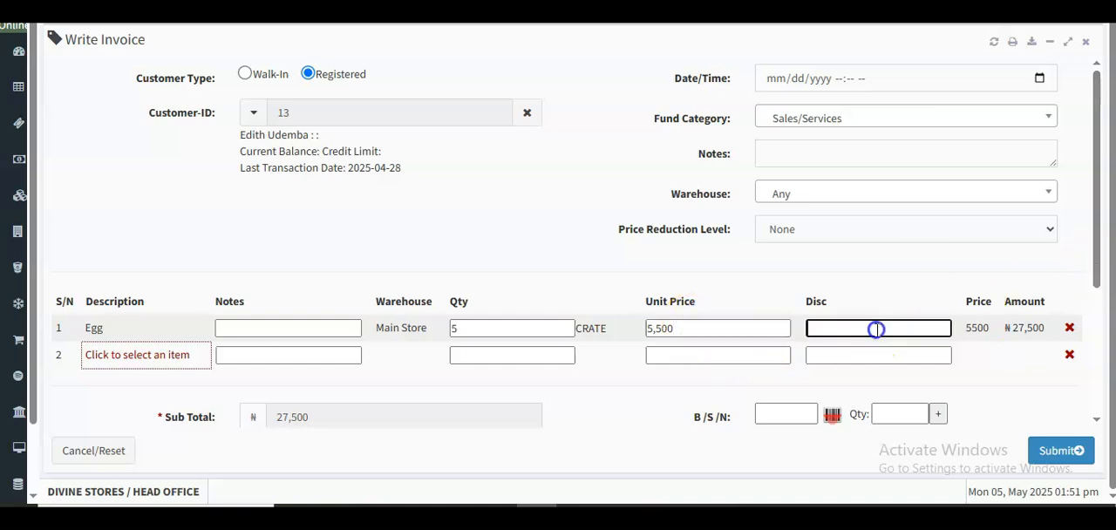
# - Enter 27500 as the invoice's amount paid
pyautogui.moveTo(1100, 264); pyautogui.dragTo(1102, 391)
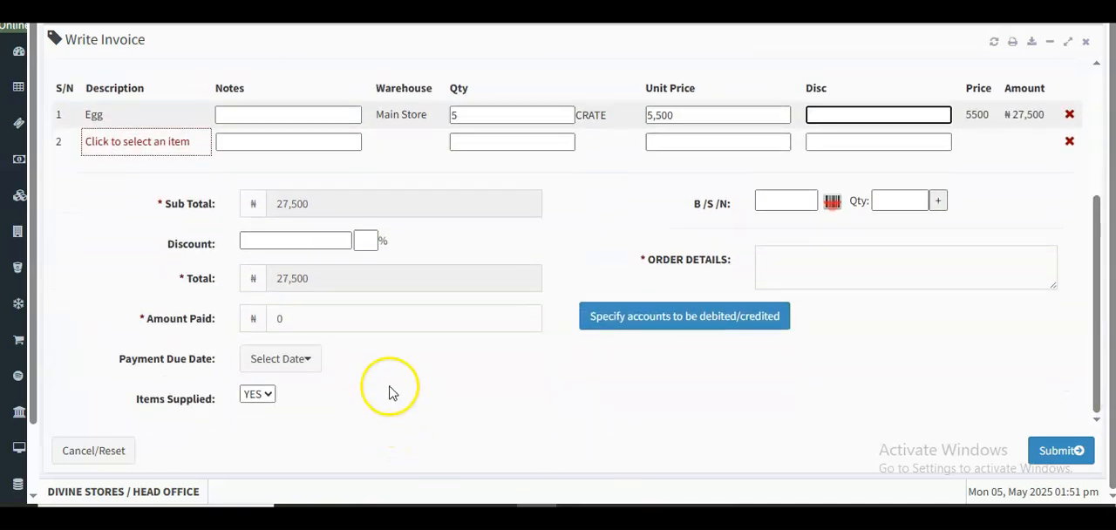
pyautogui.click(271, 319)
pyautogui.write('27500')
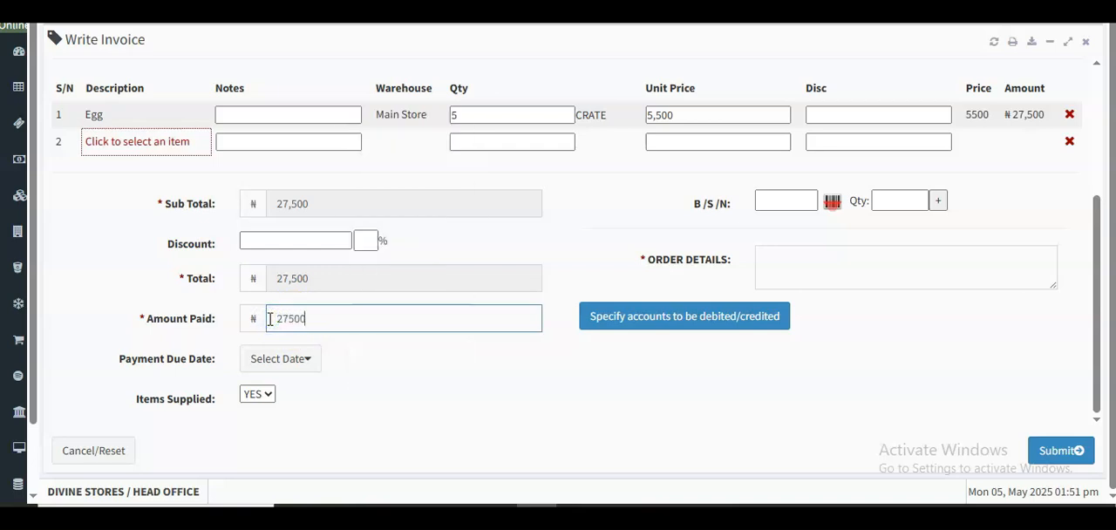
pyautogui.click(396, 351)
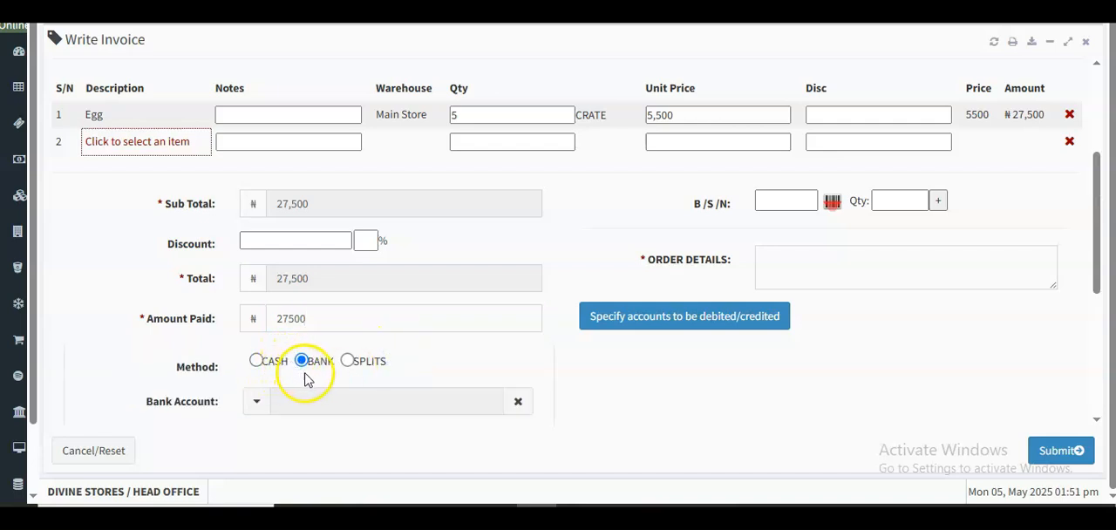
# - Assign the Access Bank account to the bank payment and set the payment type to Transfer
pyautogui.moveTo(1088, 274); pyautogui.dragTo(1098, 324)
pyautogui.click(309, 300)
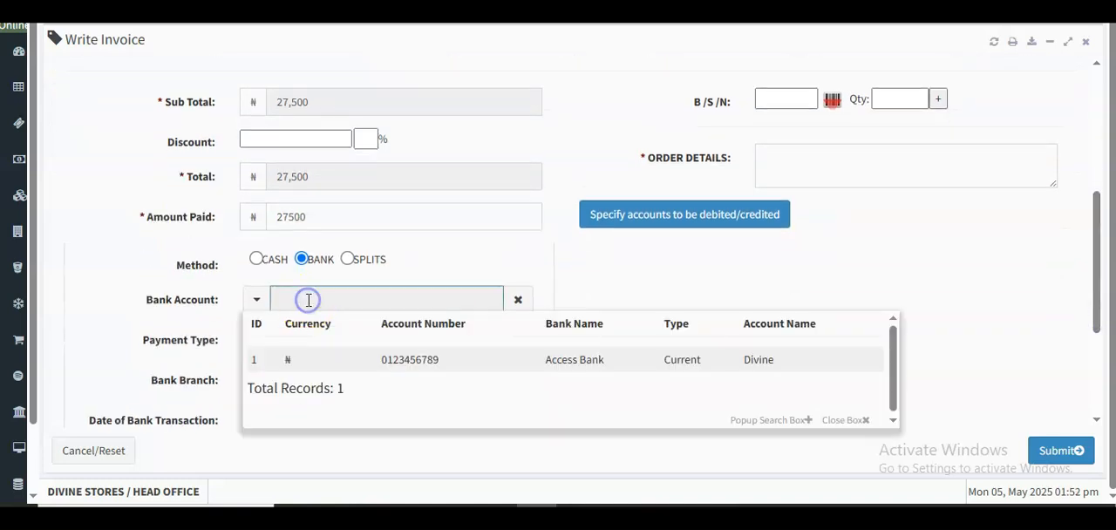
pyautogui.click(399, 360)
pyautogui.click(330, 384)
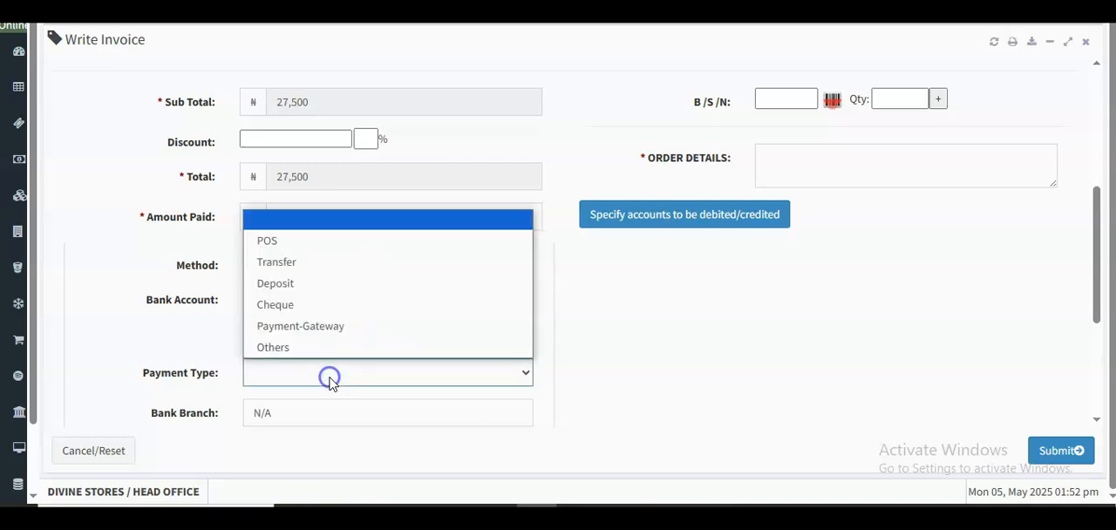
pyautogui.click(272, 261)
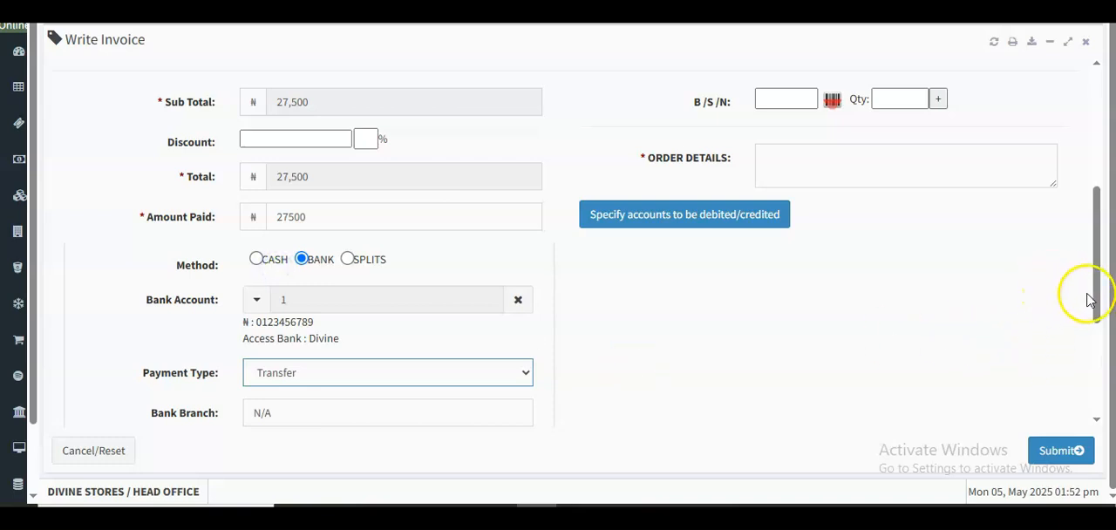
# - Enter NIL as the invoice's order details and check the remaining bank transaction fields
pyautogui.click(824, 166)
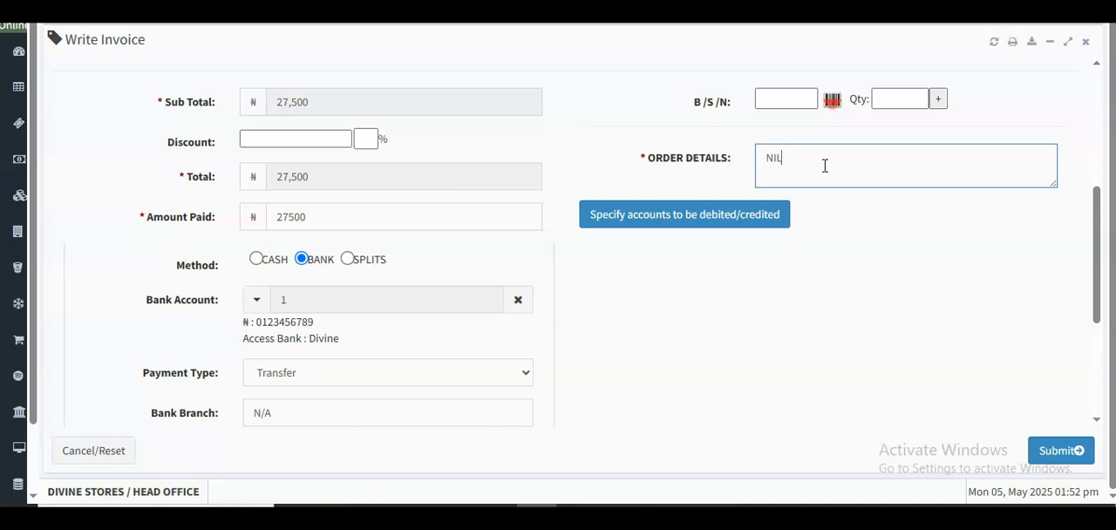
pyautogui.click(842, 212)
pyautogui.click(1100, 250)
pyautogui.moveTo(1100, 251); pyautogui.dragTo(1107, 285)
# - Submit and confirm the invoice, and close its printout and the success message
pyautogui.click(1061, 450)
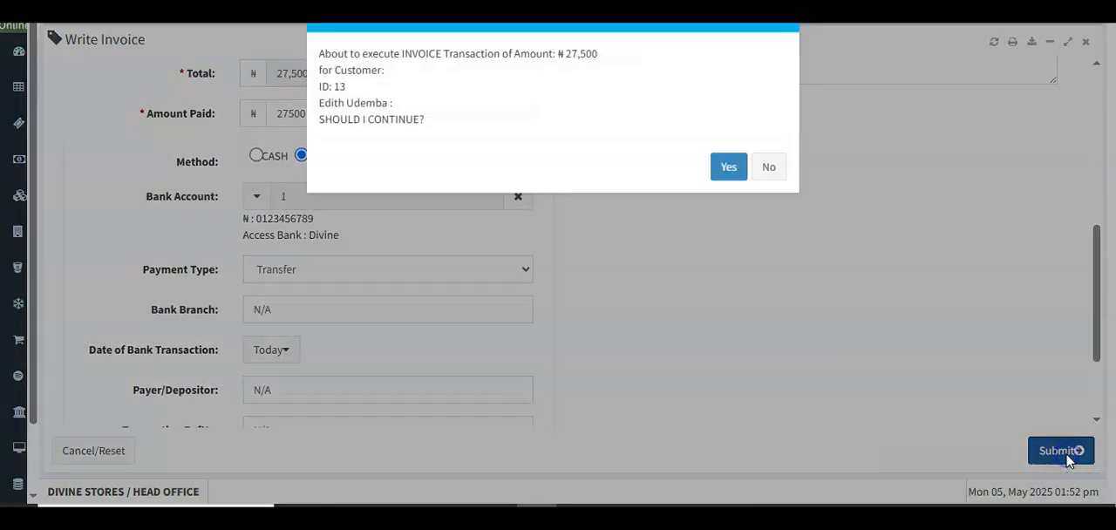
pyautogui.click(727, 185)
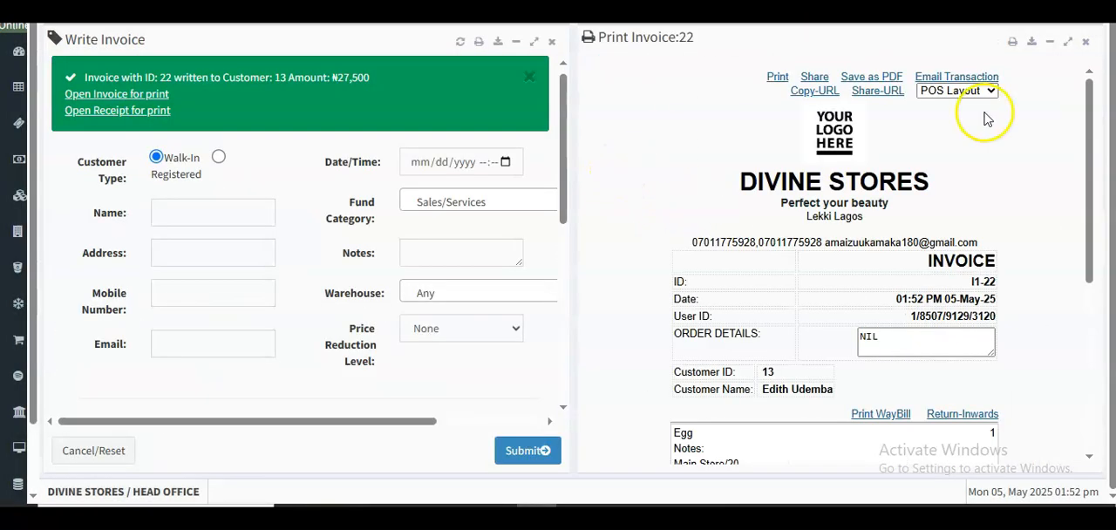
pyautogui.click(1085, 42)
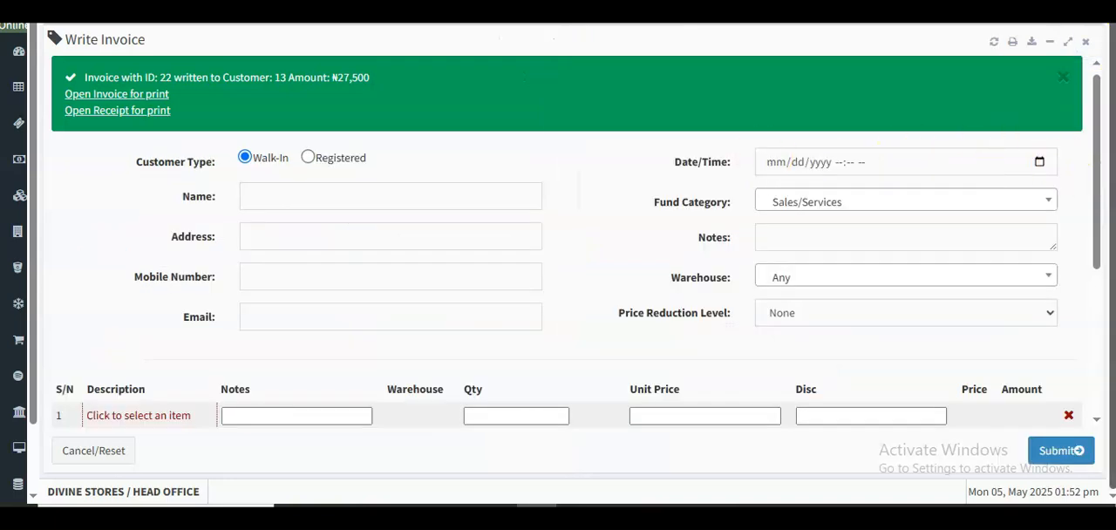
pyautogui.click(1063, 79)
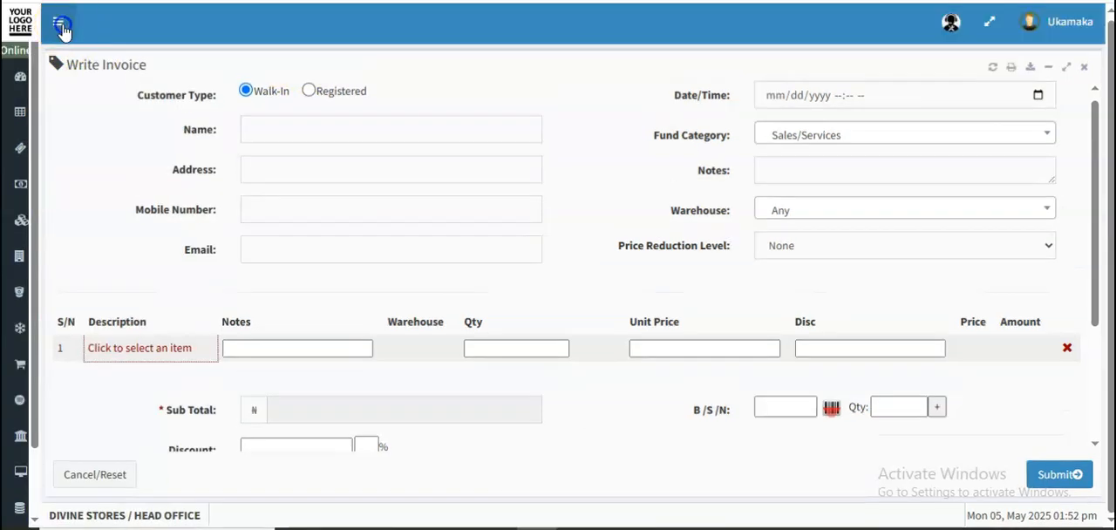
# - Open View General Stock Card from the product stocks functions of Product Inventory
pyautogui.click(62, 24)
pyautogui.moveTo(222, 272); pyautogui.dragTo(222, 366)
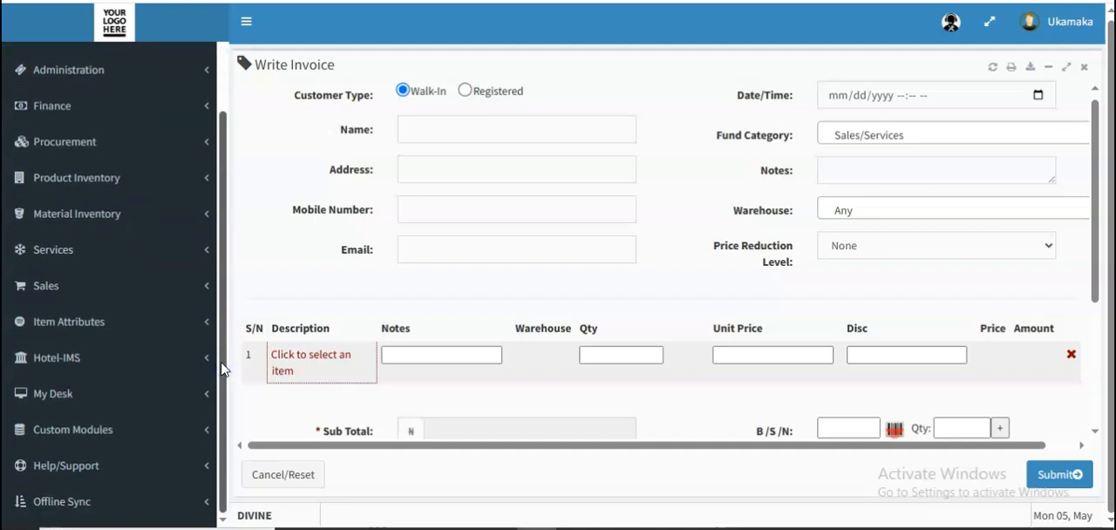
pyautogui.click(197, 195)
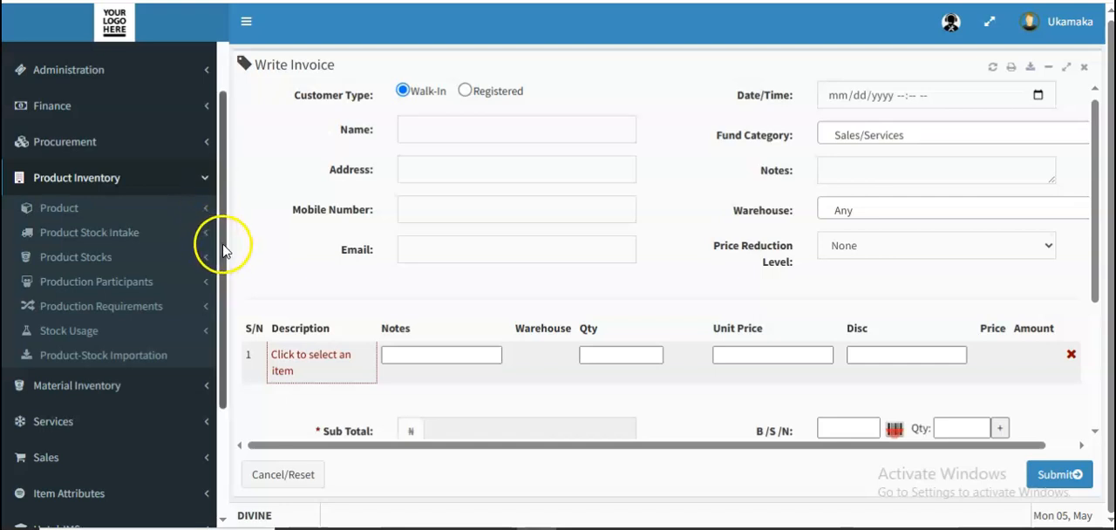
pyautogui.moveTo(224, 244); pyautogui.dragTo(224, 274)
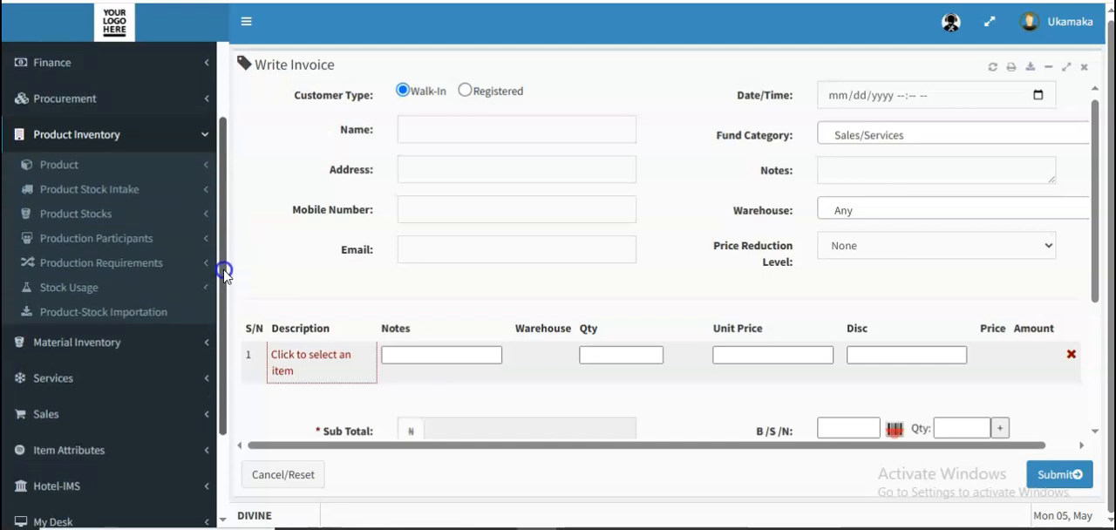
pyautogui.click(154, 226)
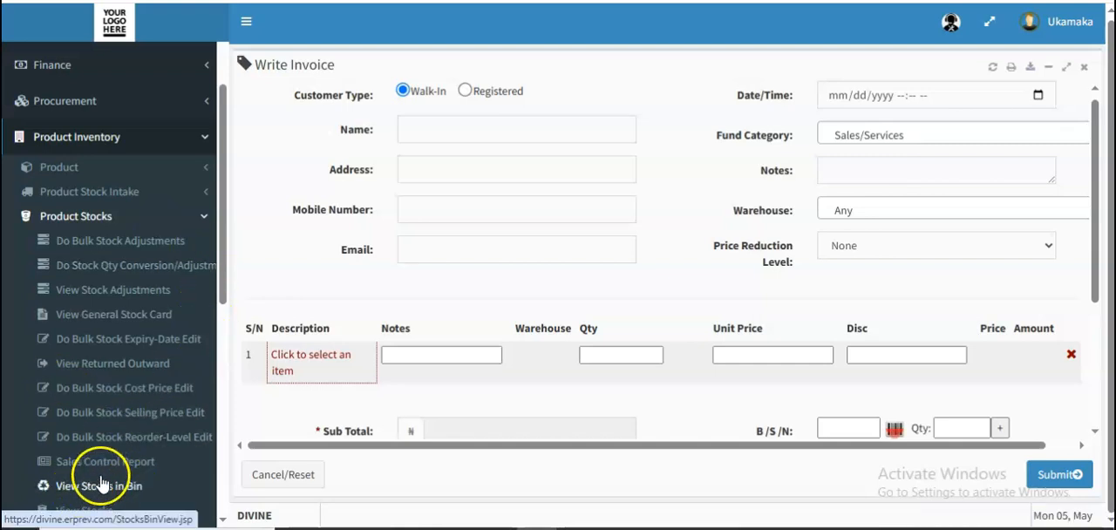
pyautogui.moveTo(223, 249); pyautogui.dragTo(223, 310)
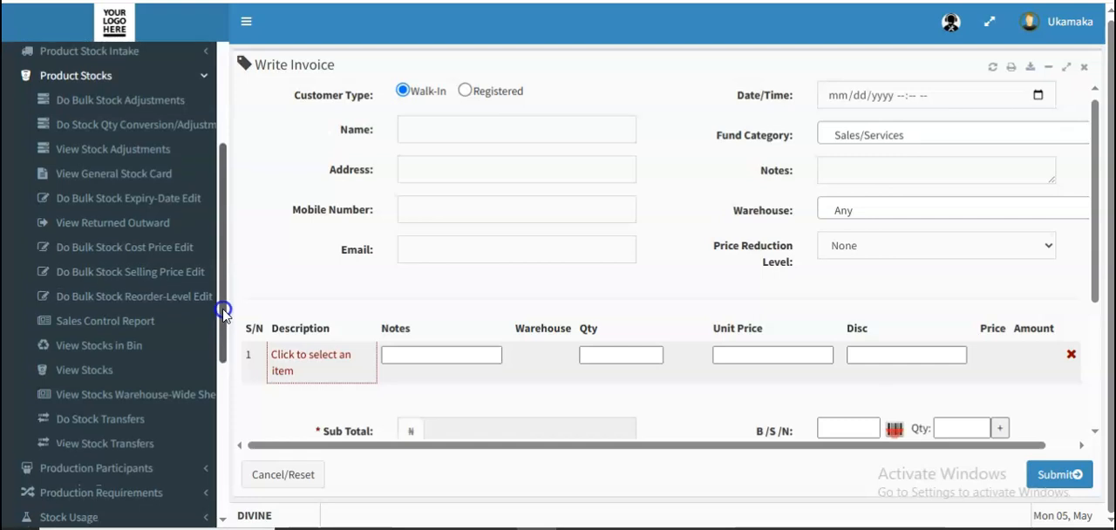
pyautogui.click(110, 186)
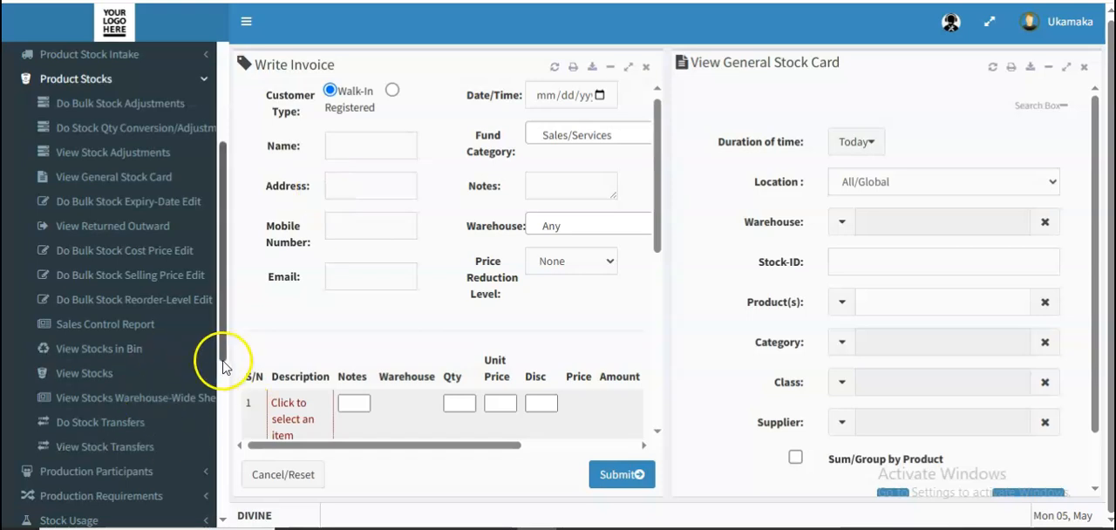
# - Open View Stocks, and close the Write Invoice and View General Stock Card forms
pyautogui.moveTo(219, 356); pyautogui.dragTo(218, 381)
pyautogui.click(88, 302)
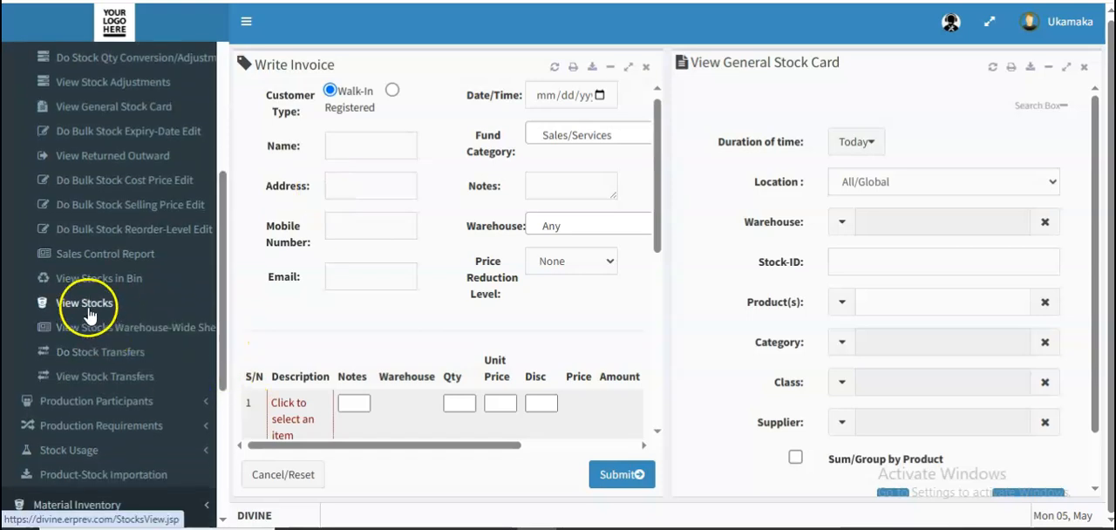
pyautogui.click(645, 69)
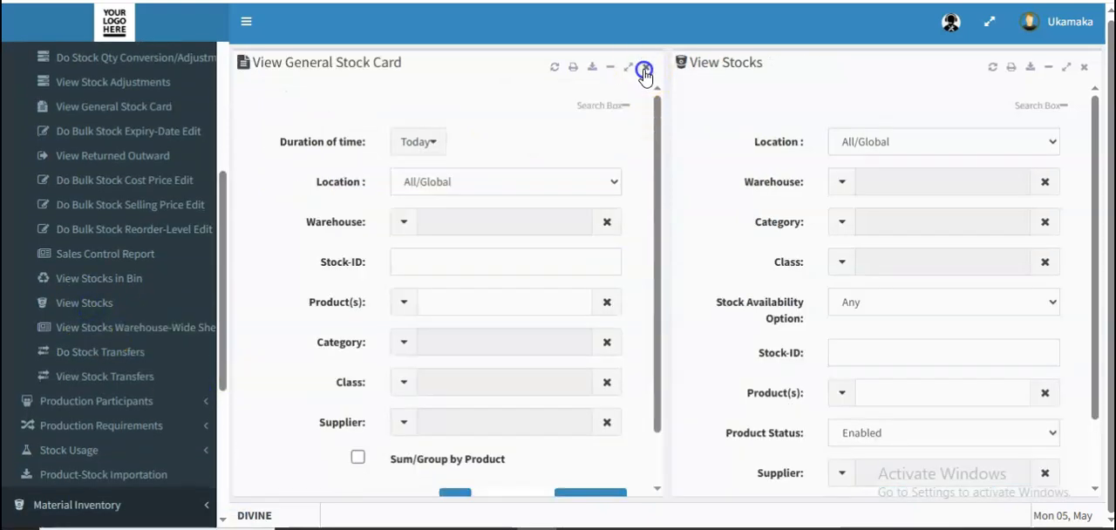
pyautogui.click(644, 69)
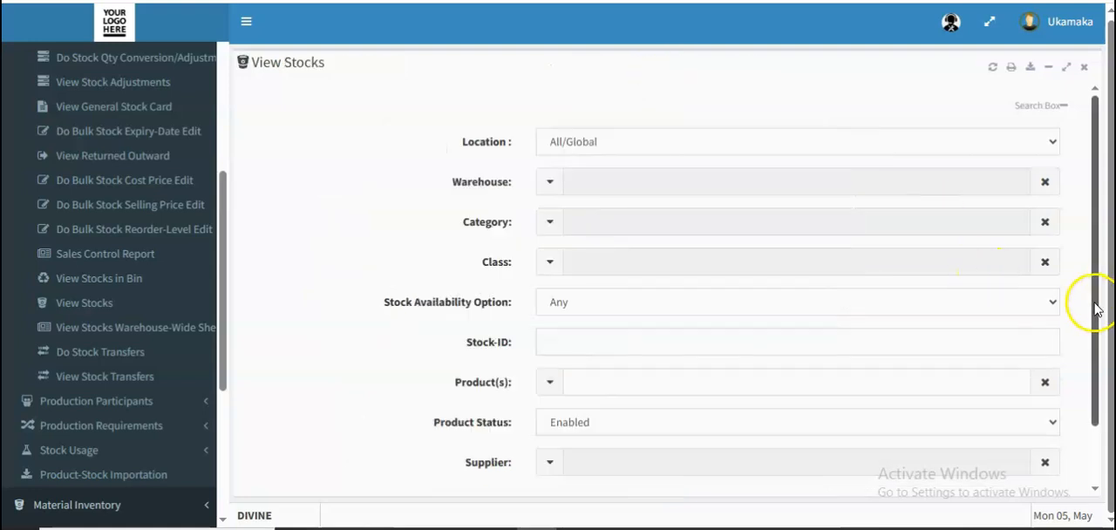
# - List the stocks of all locations with the default filters and examine the transfer and supplier-return actions on the Aquafina 75CL Water row
pyautogui.moveTo(1102, 301); pyautogui.dragTo(1095, 416)
pyautogui.click(1020, 442)
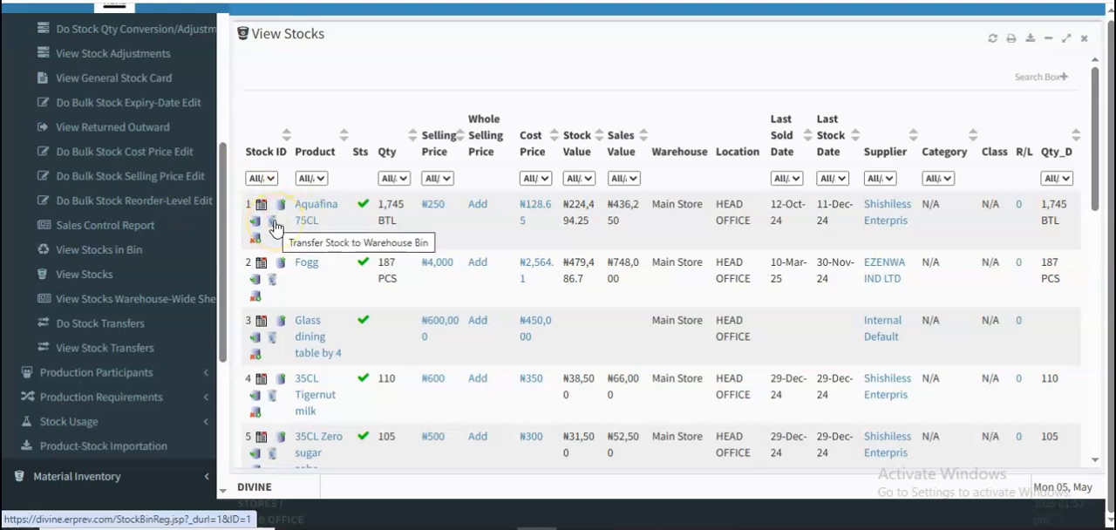
pyautogui.click(257, 241)
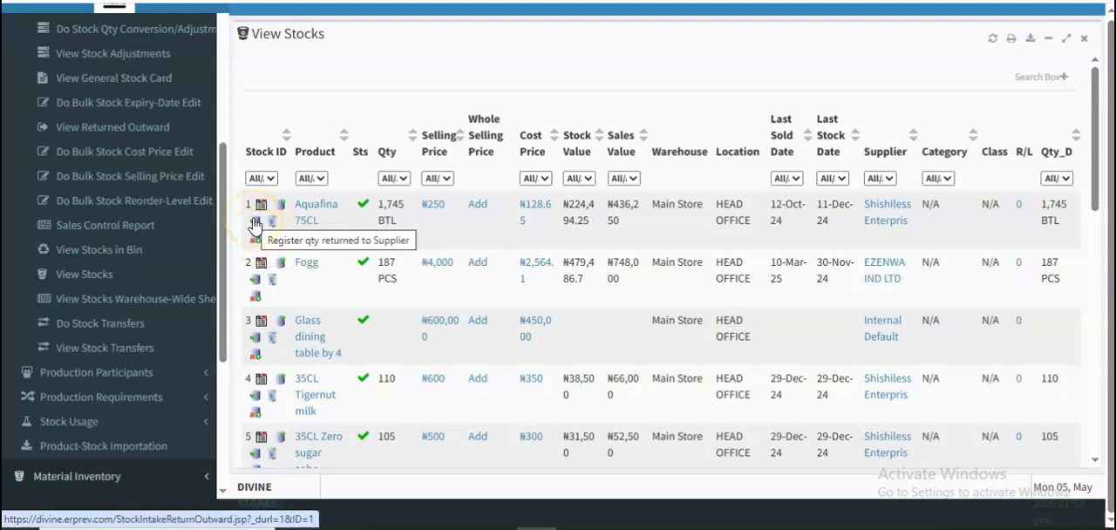
pyautogui.click(282, 209)
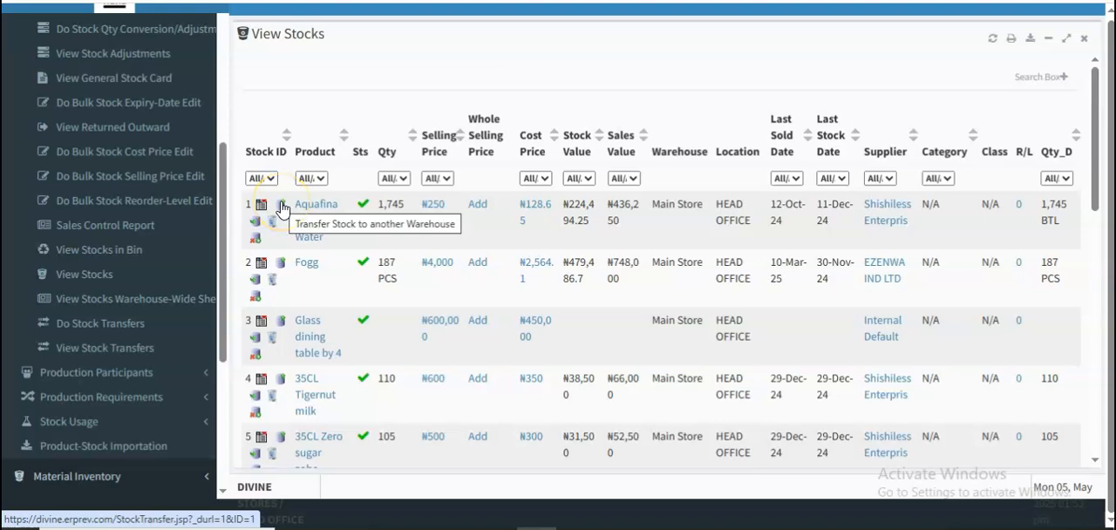
pyautogui.moveTo(229, 230); pyautogui.dragTo(222, 263)
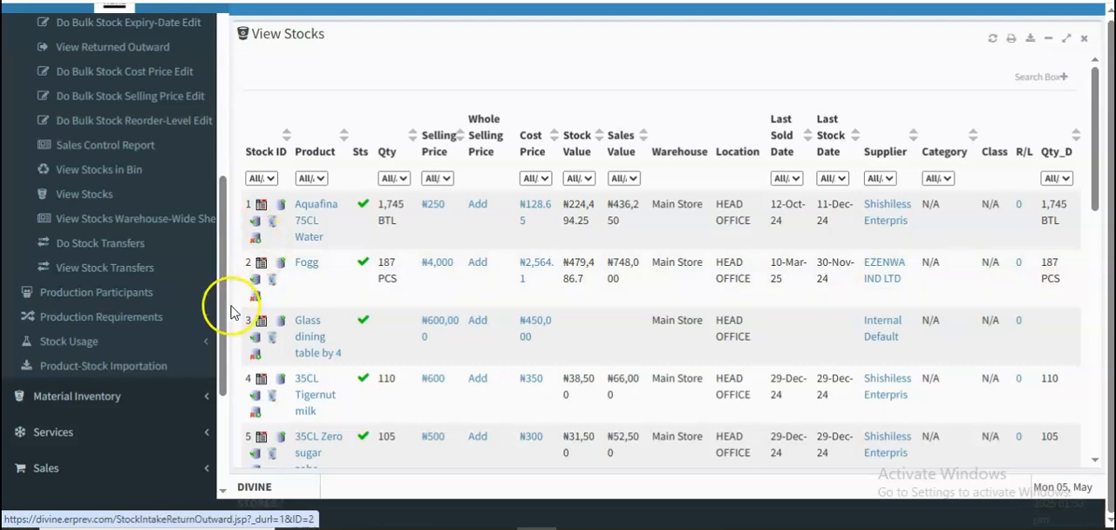
# - Examine the receipt functions of the Sales module, including Write Receipt
pyautogui.moveTo(219, 300); pyautogui.dragTo(225, 210)
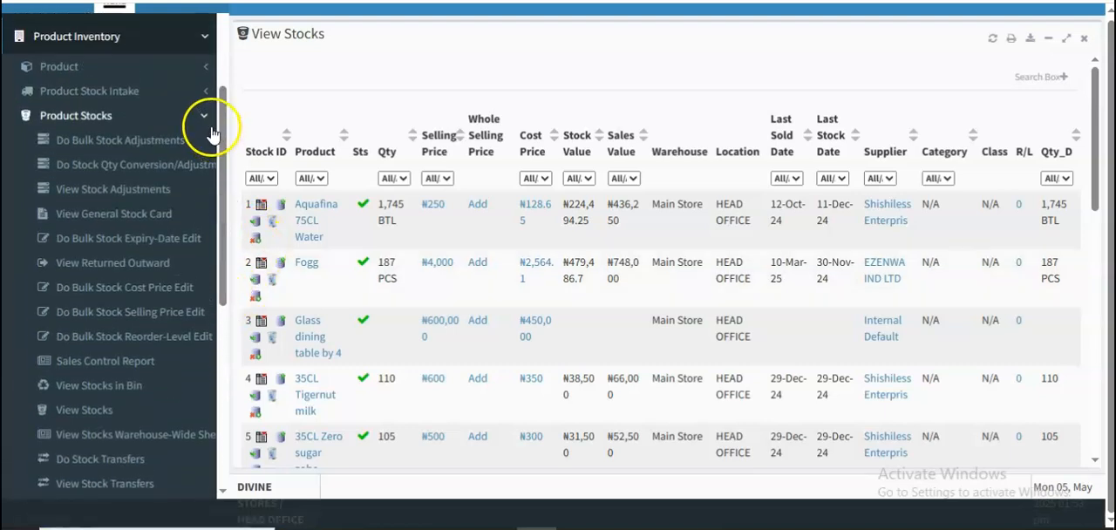
pyautogui.click(205, 115)
pyautogui.moveTo(224, 188)
pyautogui.mouseDown()
pyautogui.moveTo(224, 177)
pyautogui.moveTo(224, 219)
pyautogui.moveTo(222, 199)
pyautogui.mouseUp()
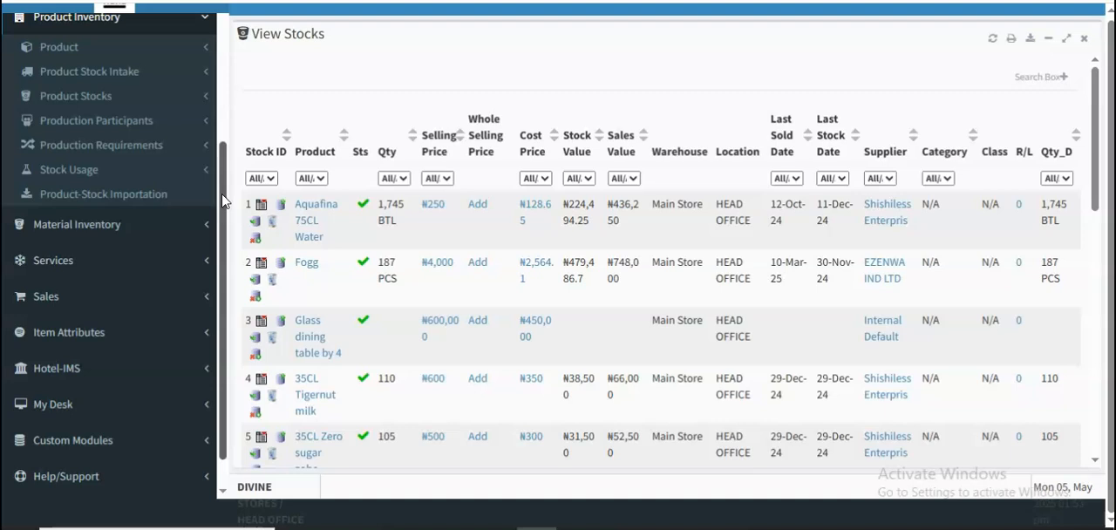
pyautogui.click(199, 297)
pyautogui.moveTo(219, 294); pyautogui.dragTo(222, 321)
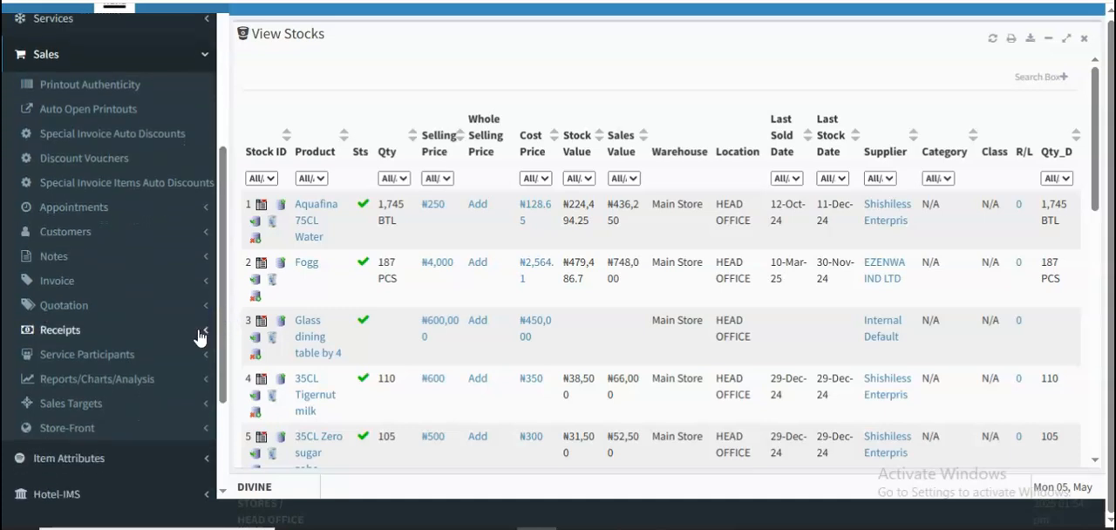
pyautogui.click(199, 336)
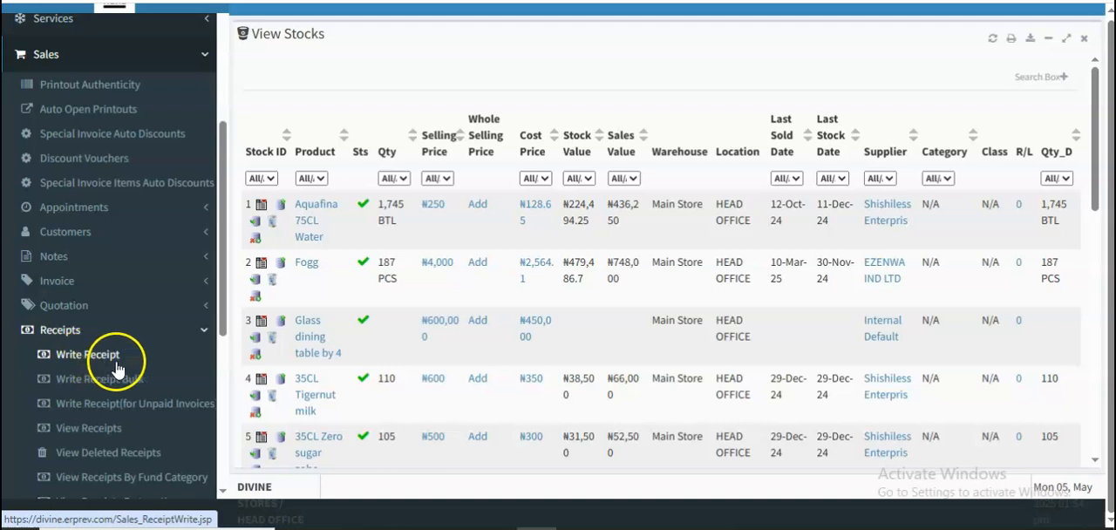
pyautogui.click(212, 330)
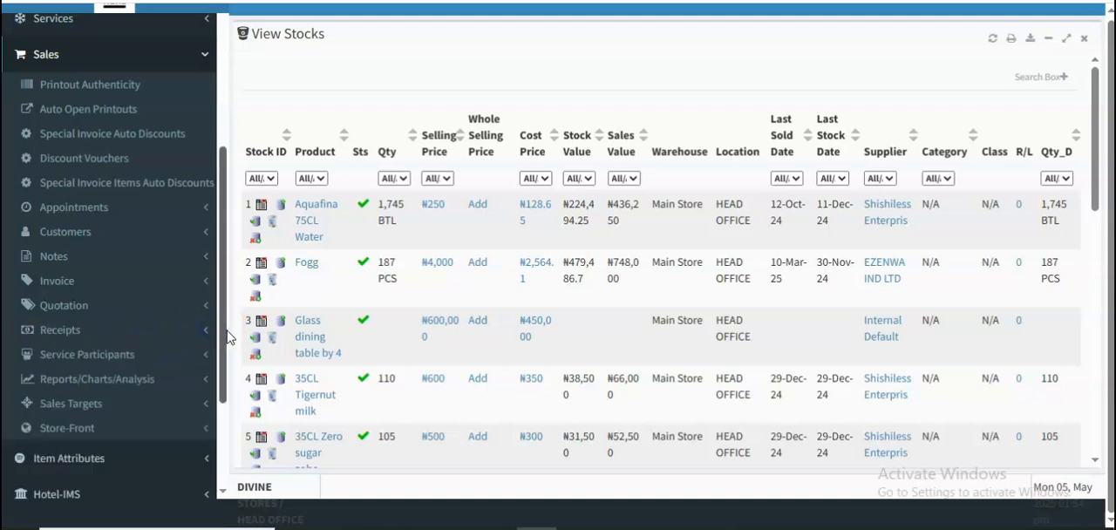
# - Examine the functions of the Finance module, including Petty Cash, Payroll and Fixed Assets
pyautogui.click(202, 51)
pyautogui.scroll(1, 214, 137)
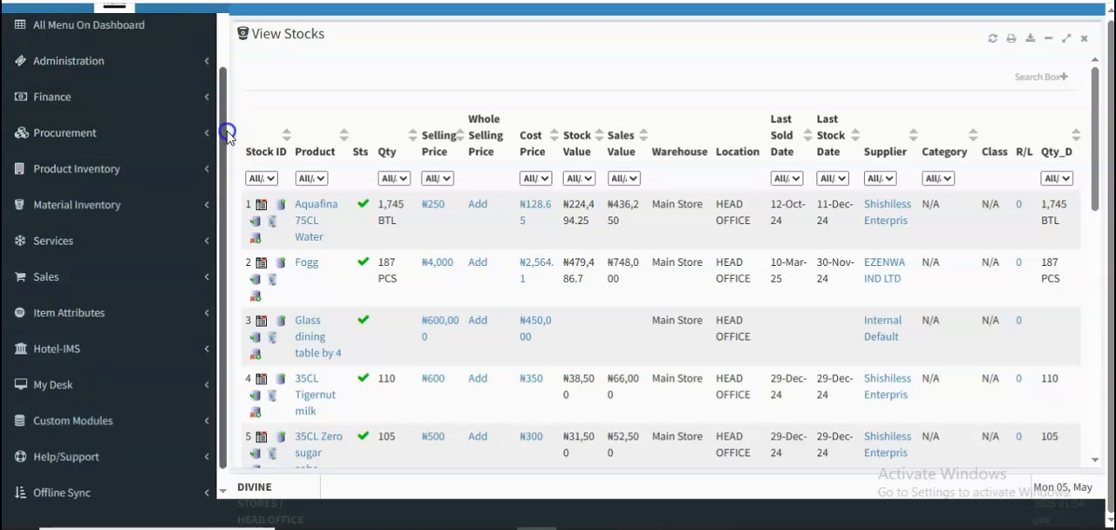
pyautogui.click(193, 123)
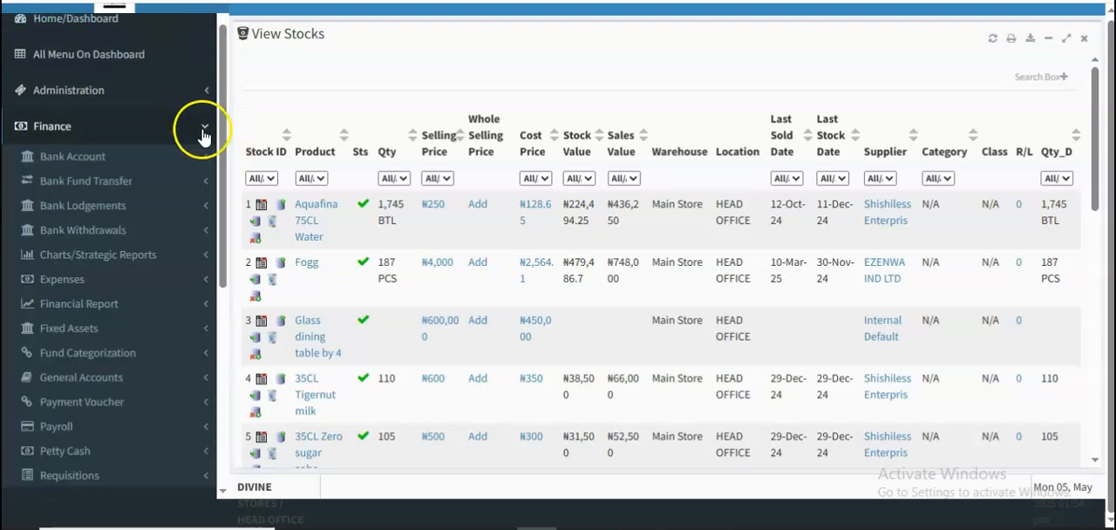
pyautogui.scroll(-2, 224, 229)
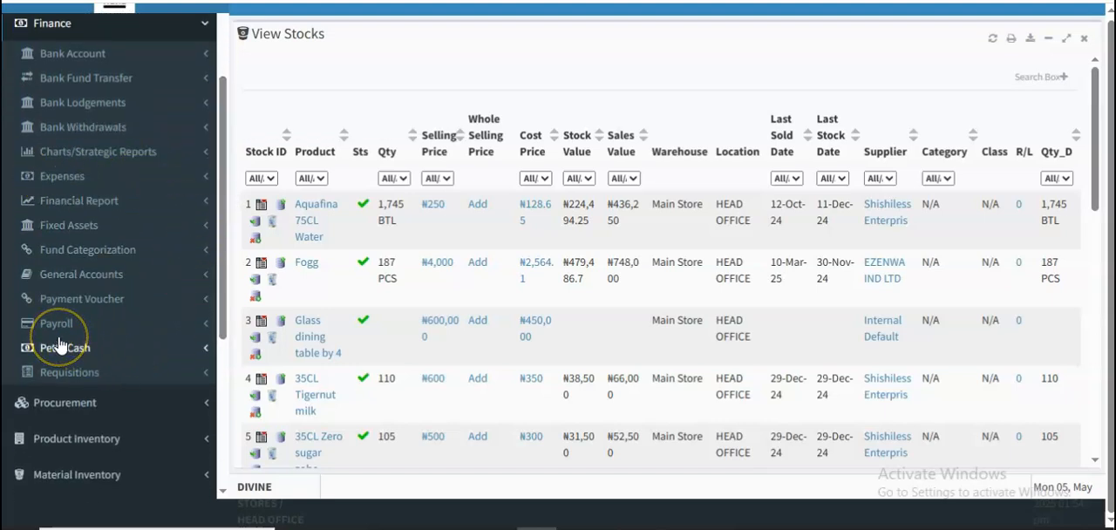
pyautogui.click(96, 349)
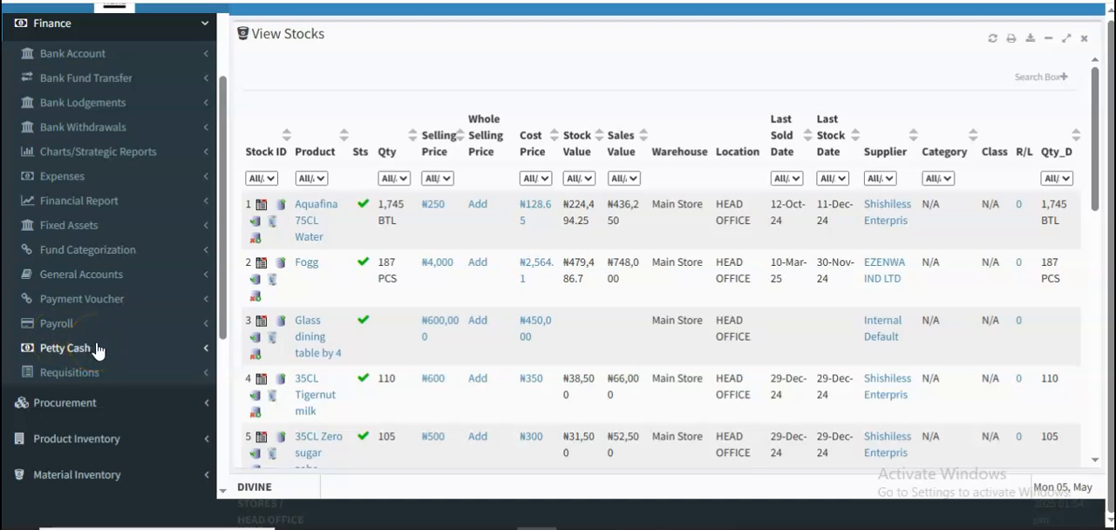
pyautogui.click(77, 224)
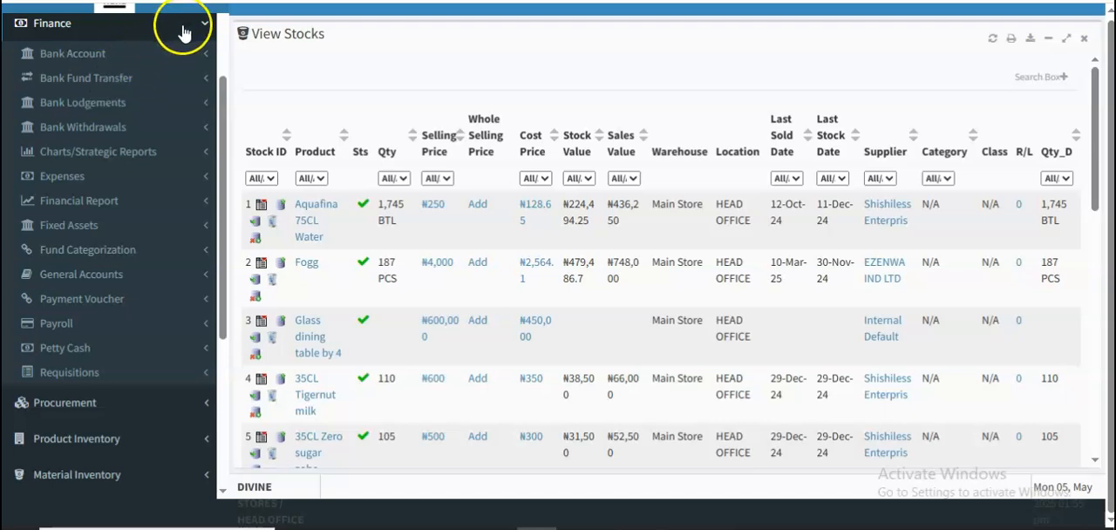
pyautogui.click(189, 25)
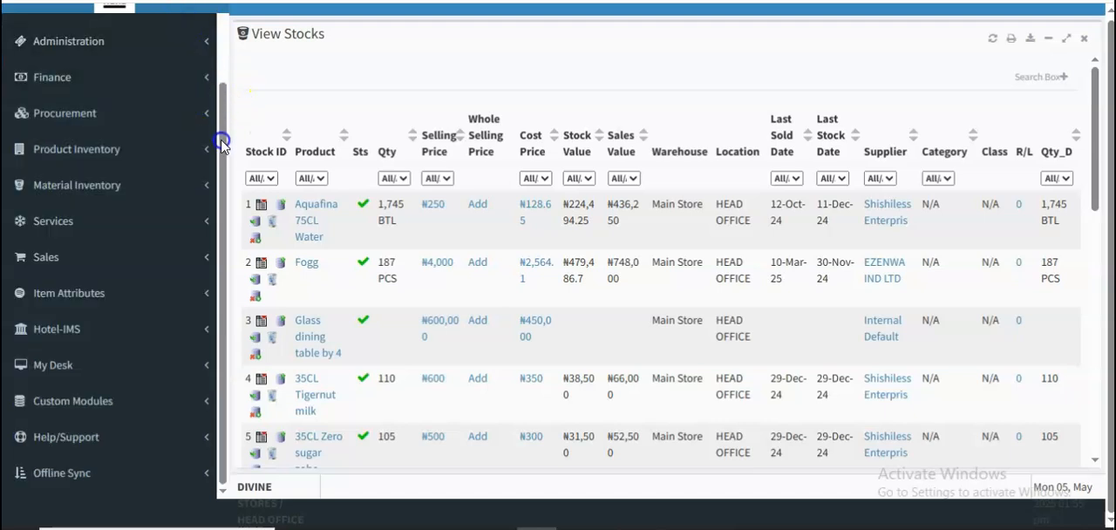
# - Open the Sales Summary report in place of View Stocks and fetch today's data with the default filters
pyautogui.click(194, 254)
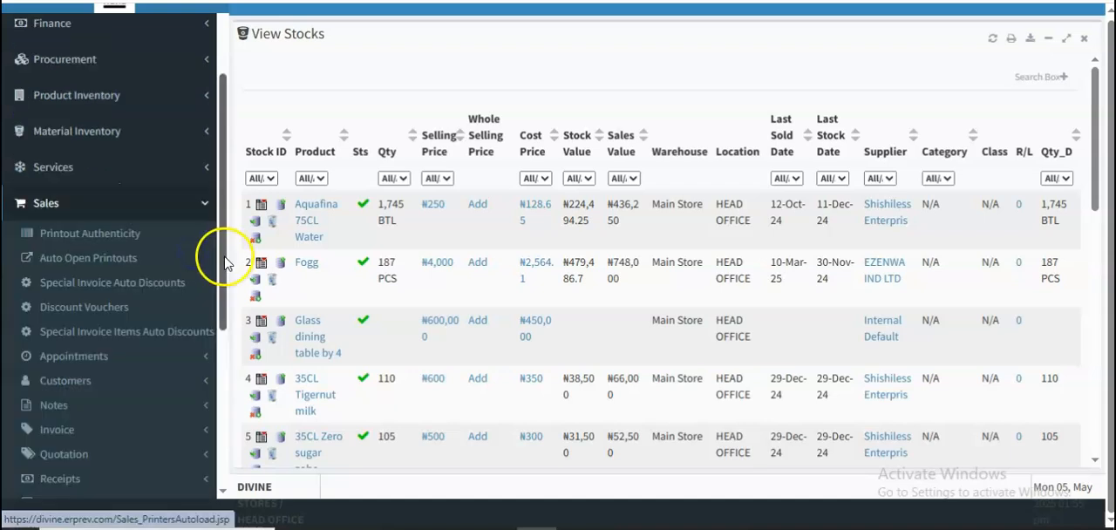
pyautogui.moveTo(224, 250); pyautogui.dragTo(227, 353)
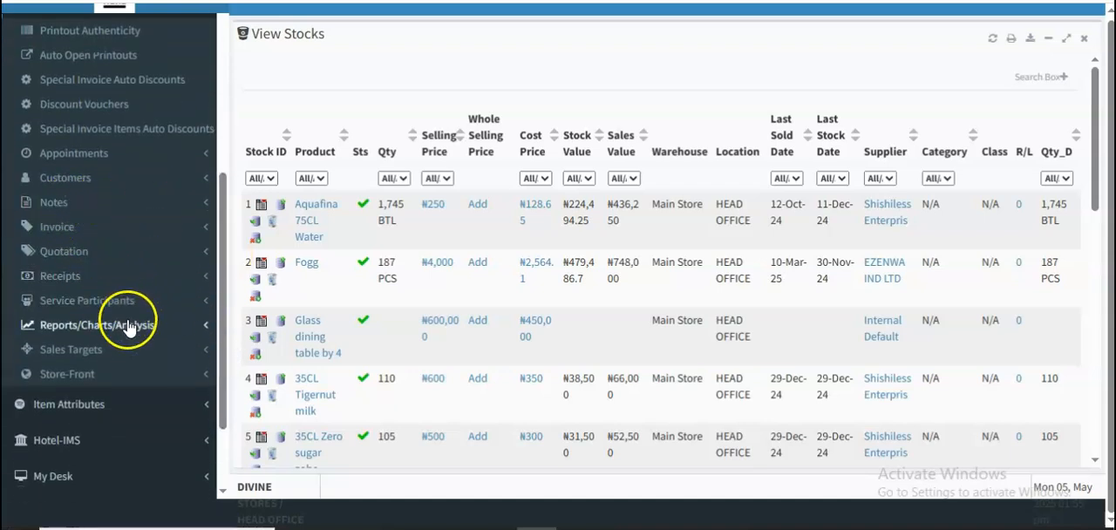
pyautogui.click(128, 327)
pyautogui.moveTo(223, 268); pyautogui.dragTo(231, 384)
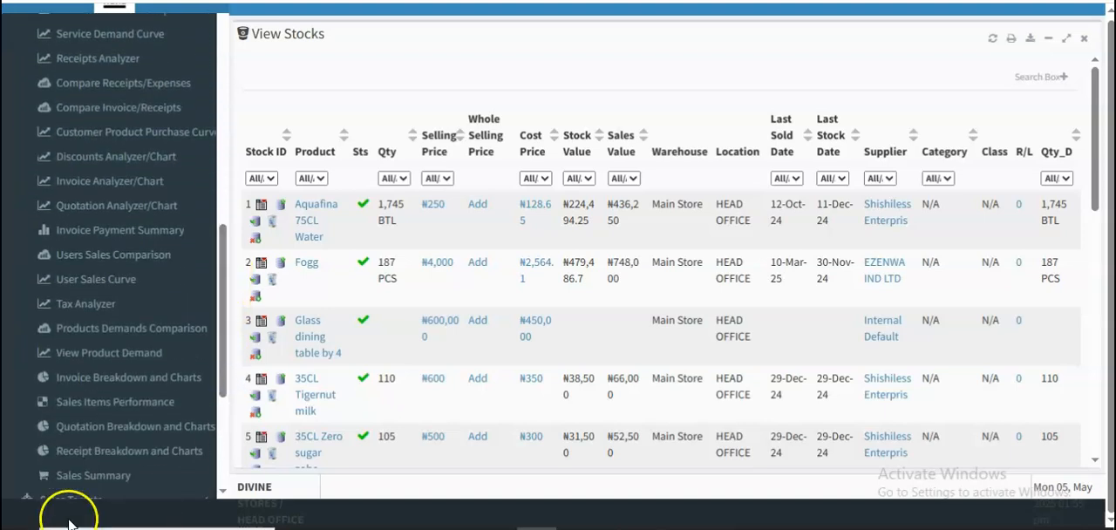
pyautogui.click(68, 475)
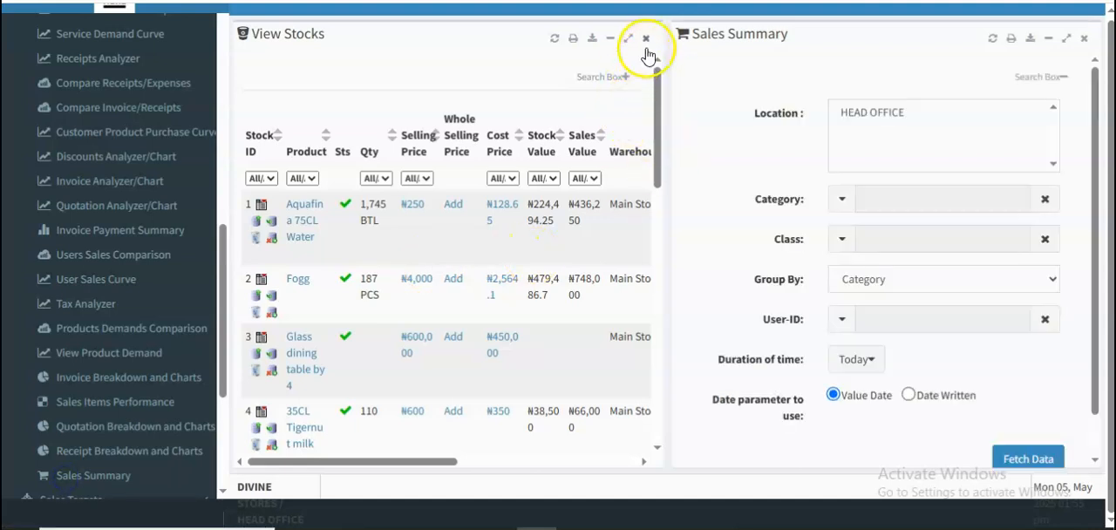
pyautogui.click(646, 38)
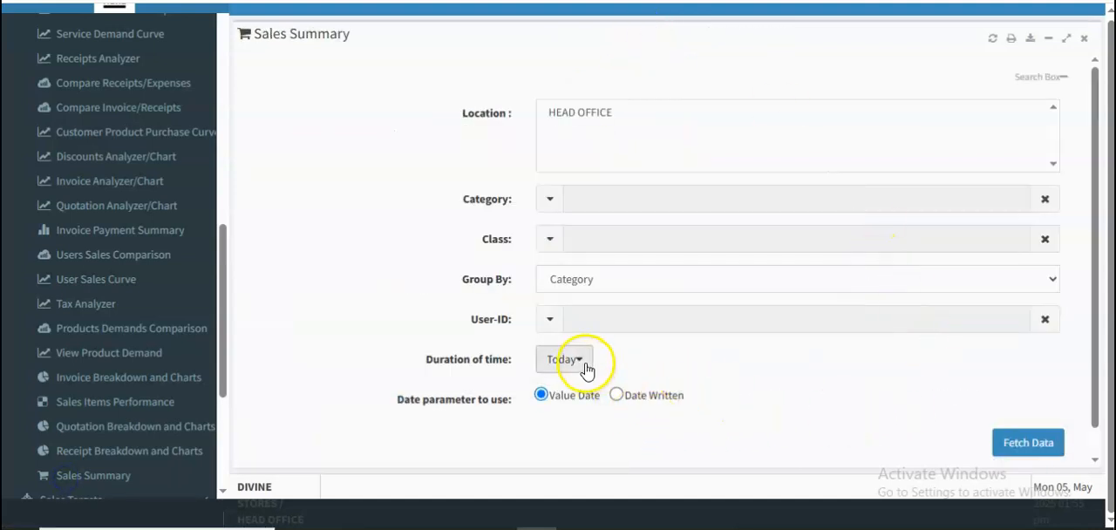
pyautogui.click(1028, 442)
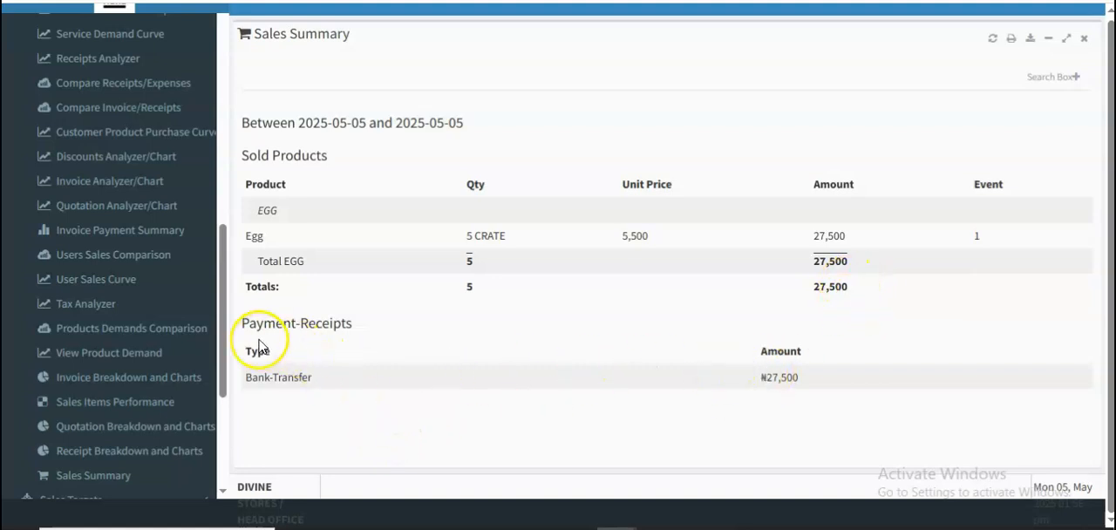
# - Open View Sold Products from the invoice functions of Sales and close the Sales Summary report
pyautogui.scroll(4, 224, 330)
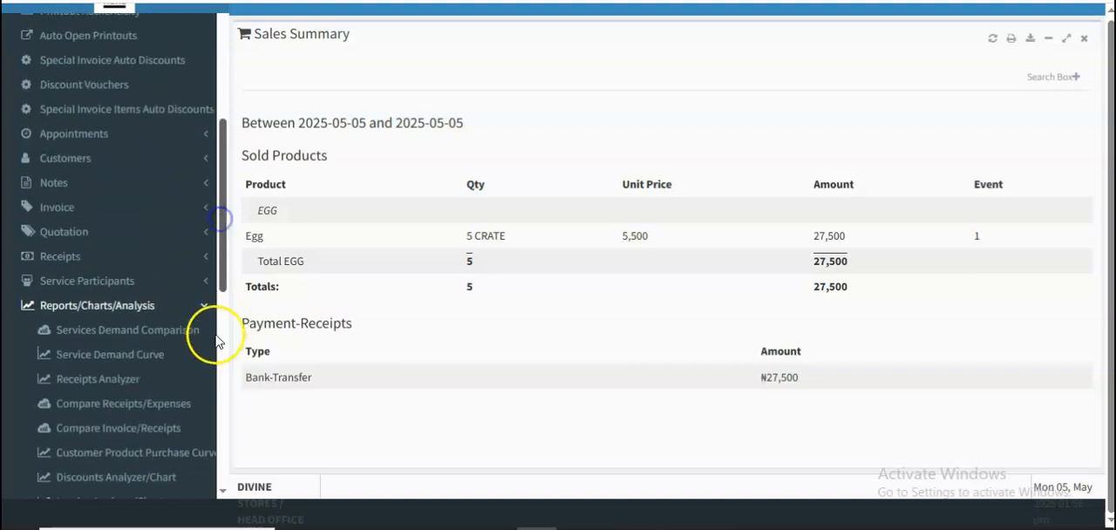
pyautogui.click(203, 313)
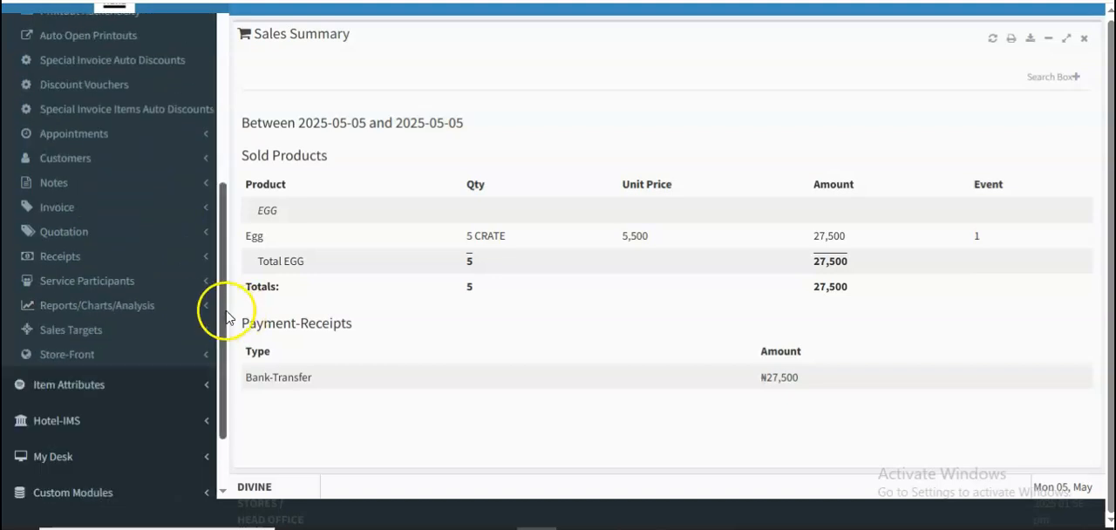
pyautogui.moveTo(225, 312); pyautogui.dragTo(226, 292)
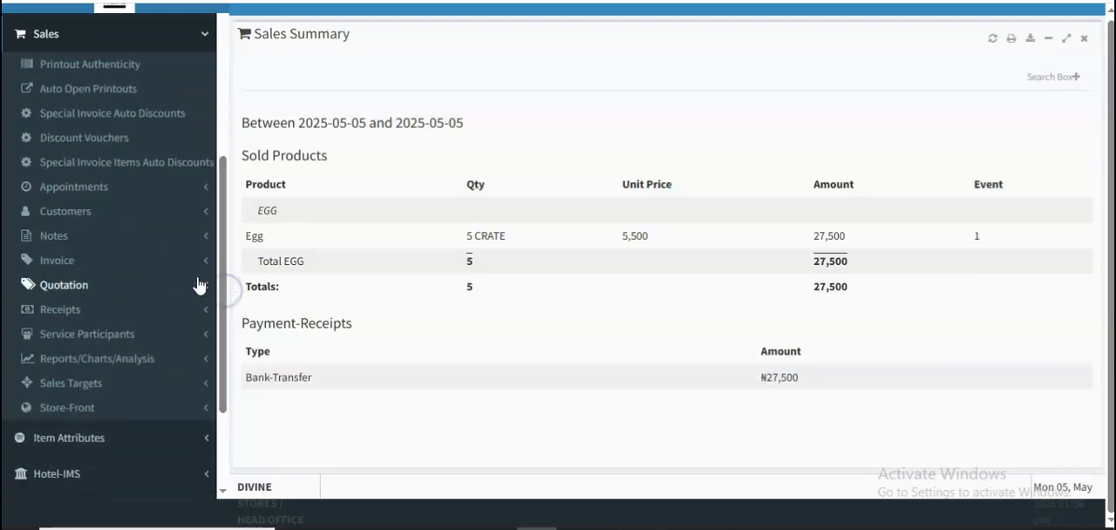
pyautogui.click(197, 259)
pyautogui.click(88, 348)
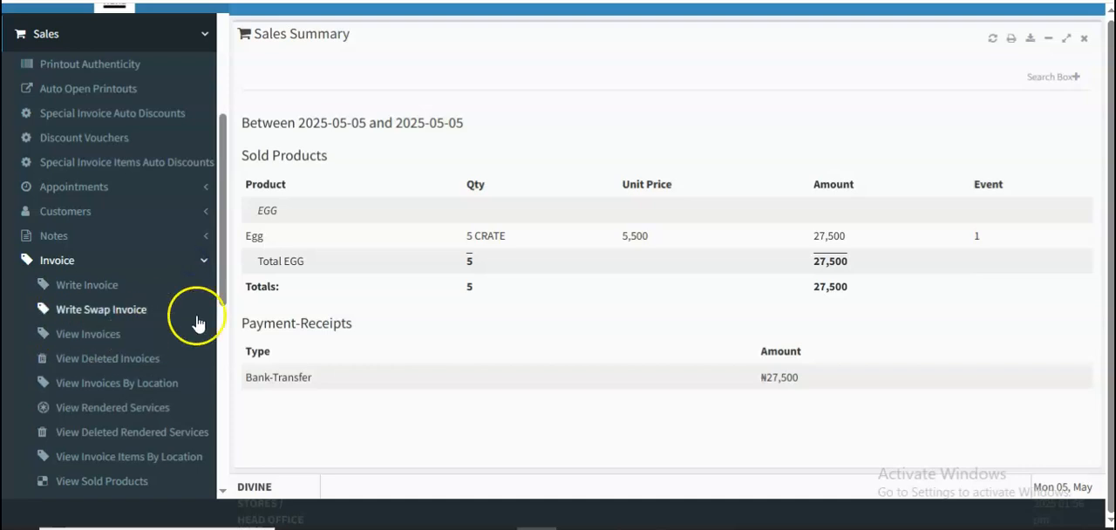
pyautogui.moveTo(219, 271); pyautogui.dragTo(227, 321)
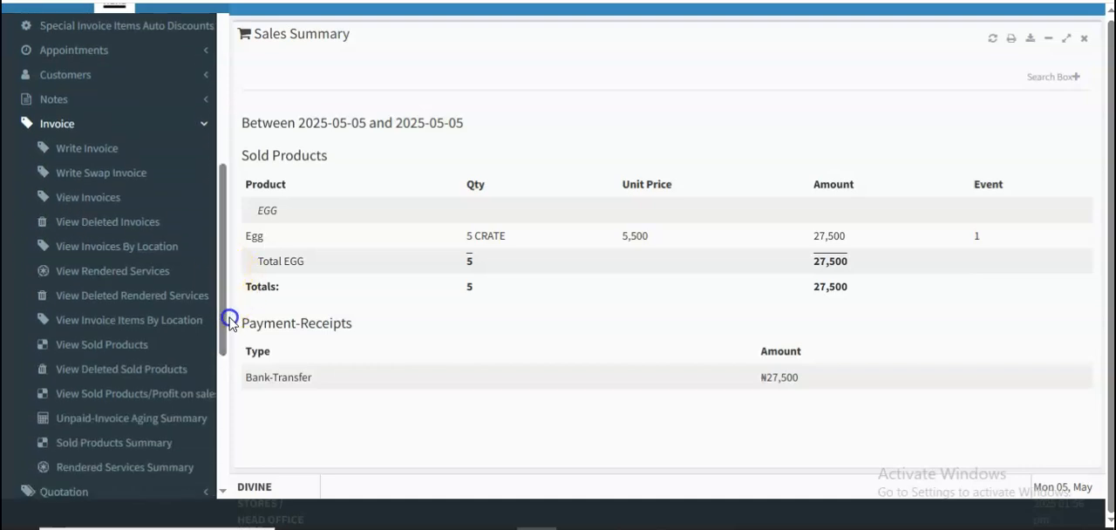
pyautogui.click(119, 346)
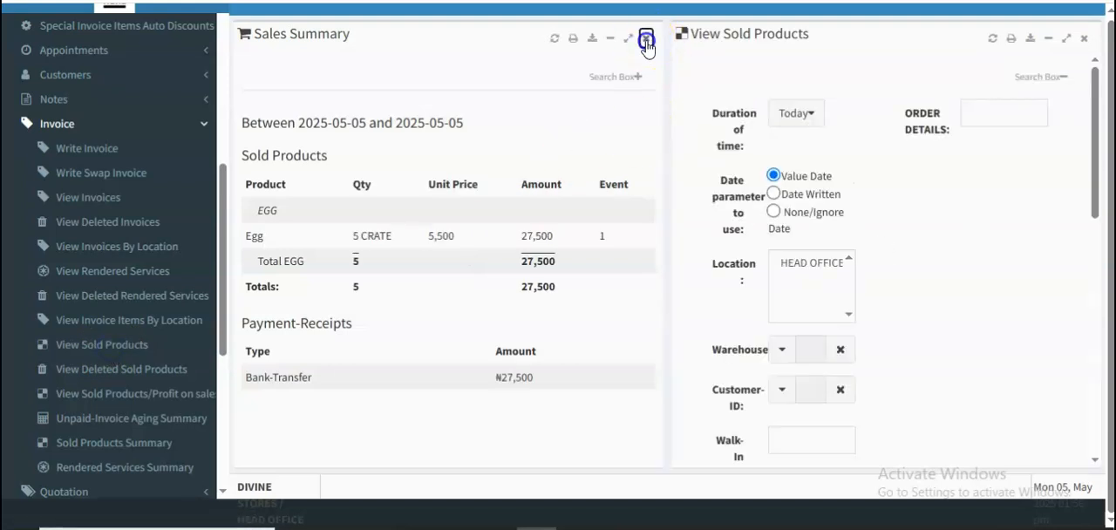
pyautogui.click(645, 38)
# - Set the duration of View Sold Products to This Year and fetch the sold products
pyautogui.click(419, 126)
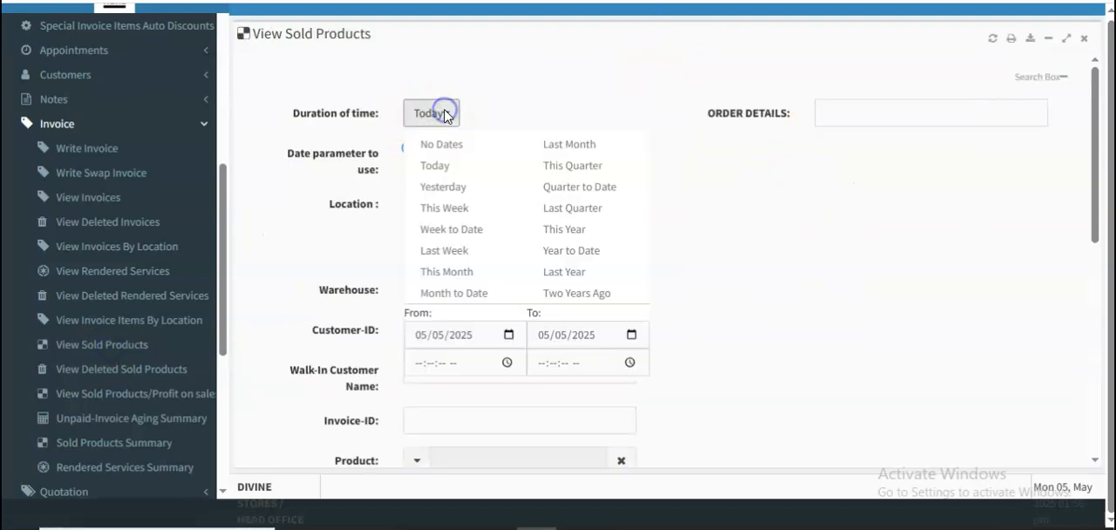
pyautogui.click(551, 94)
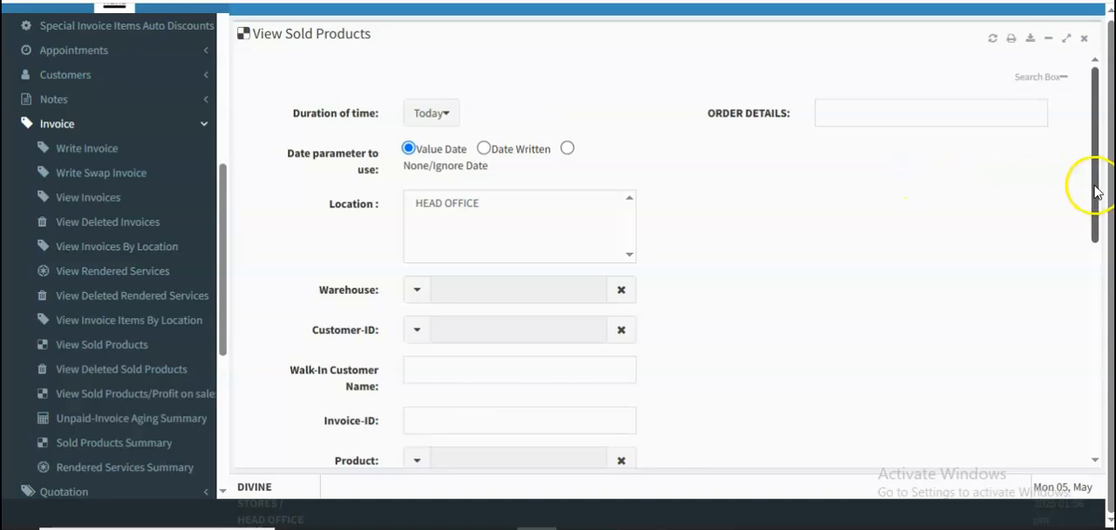
pyautogui.click(426, 112)
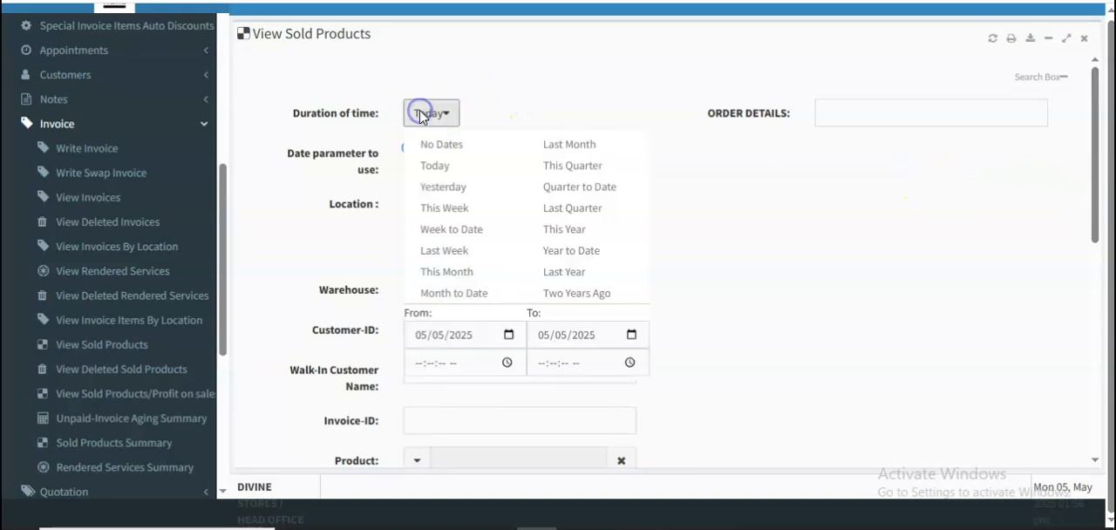
pyautogui.click(551, 230)
pyautogui.click(1095, 233)
pyautogui.moveTo(1094, 233); pyautogui.dragTo(1098, 440)
pyautogui.click(1021, 410)
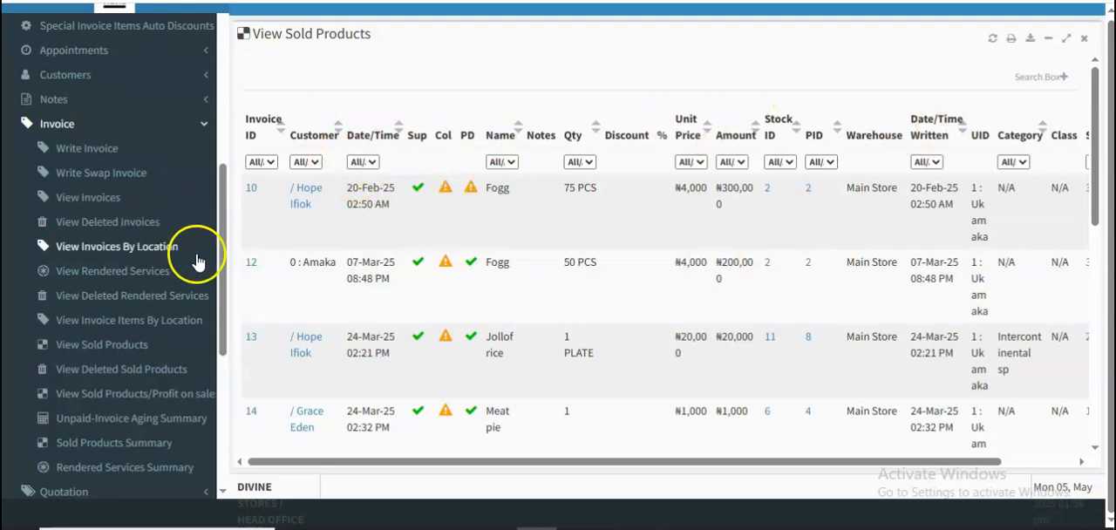
# - Open Sold Products Summary from the invoice functions and close View Sold Products
pyautogui.moveTo(223, 264); pyautogui.dragTo(227, 309)
pyautogui.click(145, 318)
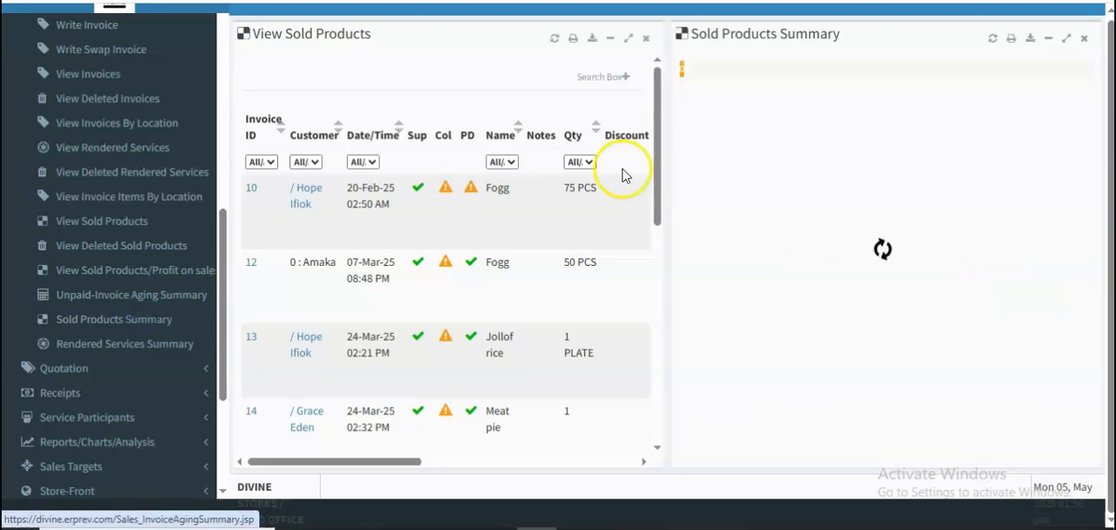
pyautogui.click(645, 38)
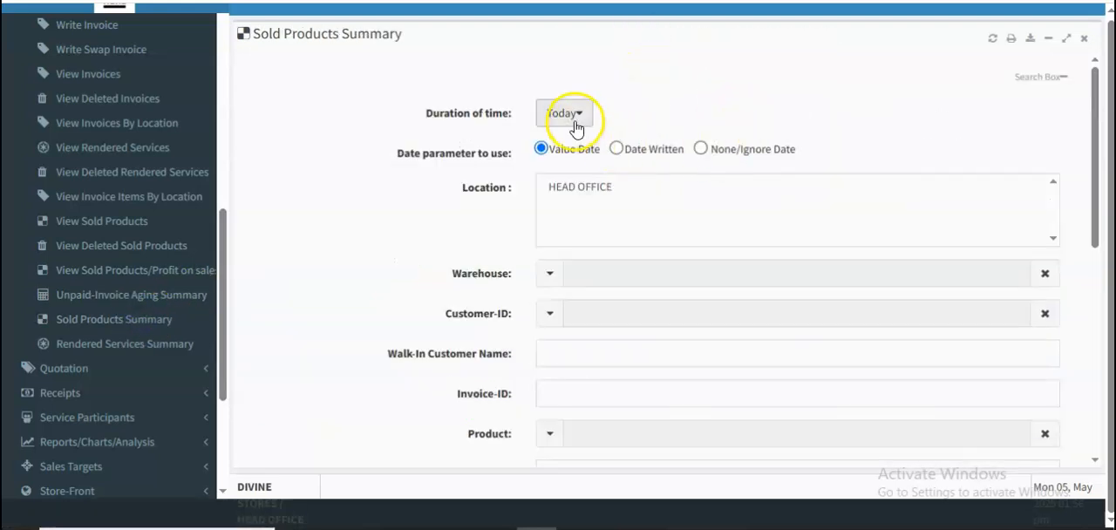
# - Fetch the Sold Products Summary with the duration kept at Today and the other filters at their defaults
pyautogui.click(575, 127)
pyautogui.click(750, 75)
pyautogui.moveTo(1098, 212); pyautogui.dragTo(1097, 431)
pyautogui.click(1087, 413)
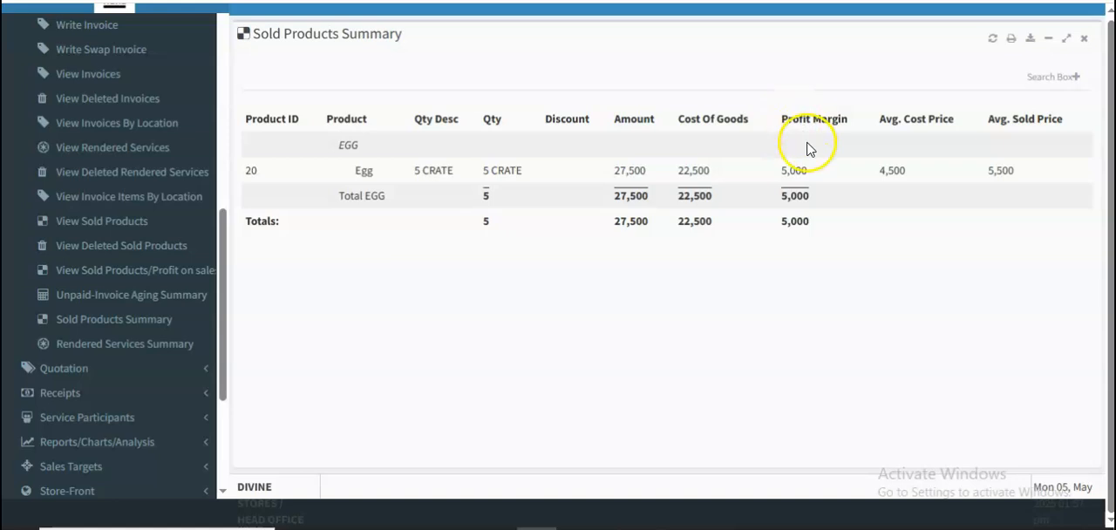
# - Examine which reports are offered under Financial Report in the Finance module
pyautogui.moveTo(225, 362); pyautogui.dragTo(220, 268)
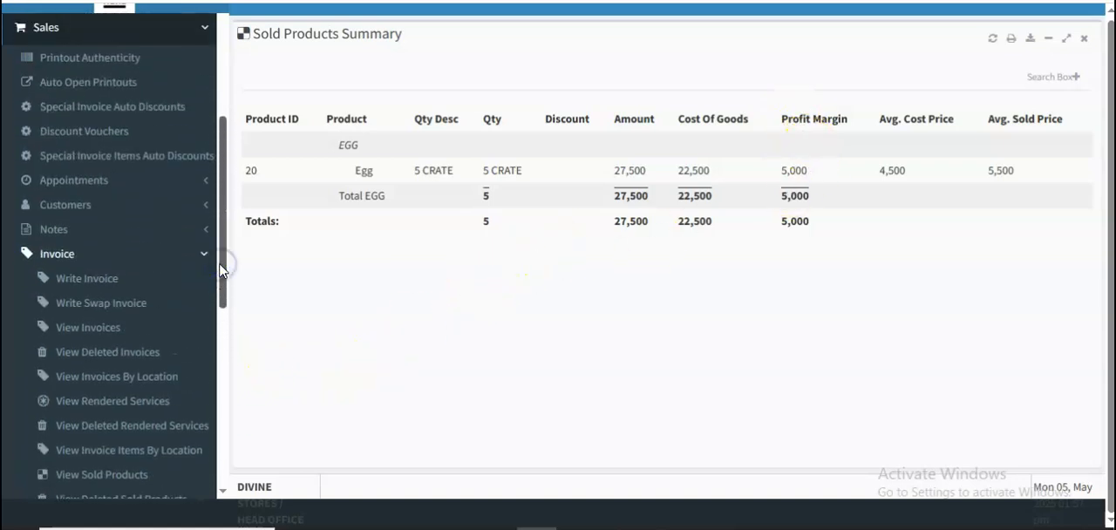
pyautogui.click(204, 255)
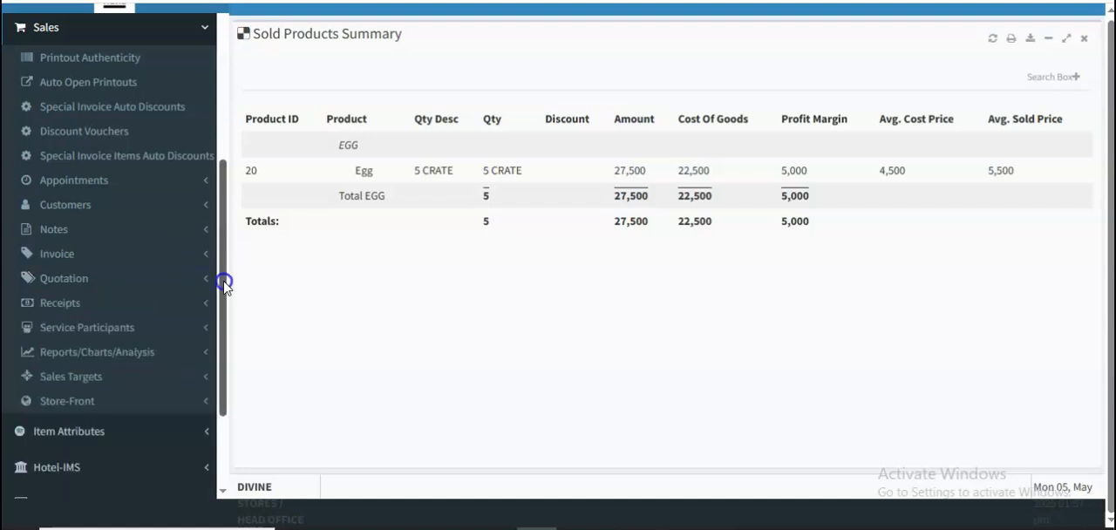
pyautogui.moveTo(222, 263); pyautogui.dragTo(221, 150)
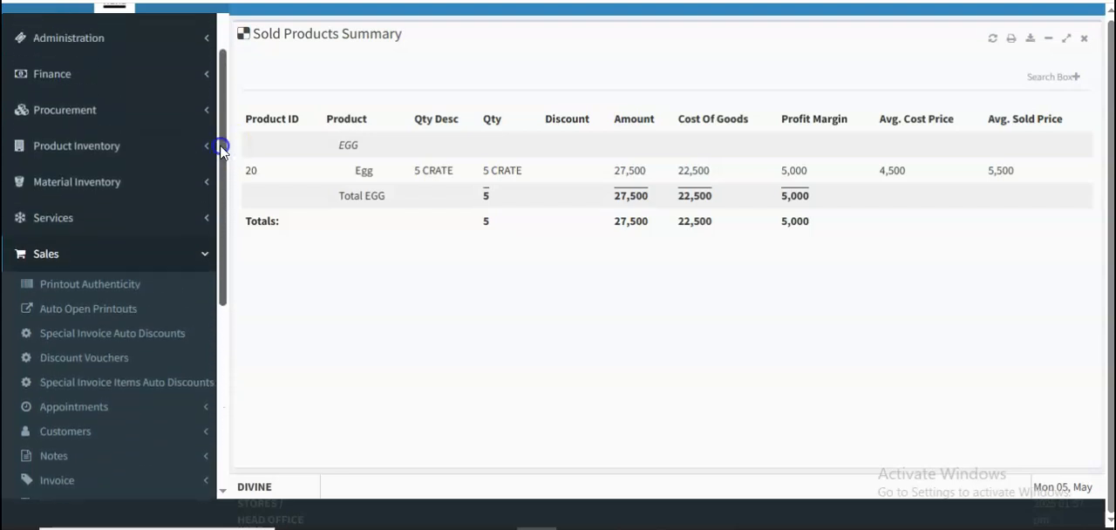
pyautogui.moveTo(223, 122)
pyautogui.mouseDown()
pyautogui.moveTo(223, 71)
pyautogui.moveTo(223, 104)
pyautogui.mouseUp()
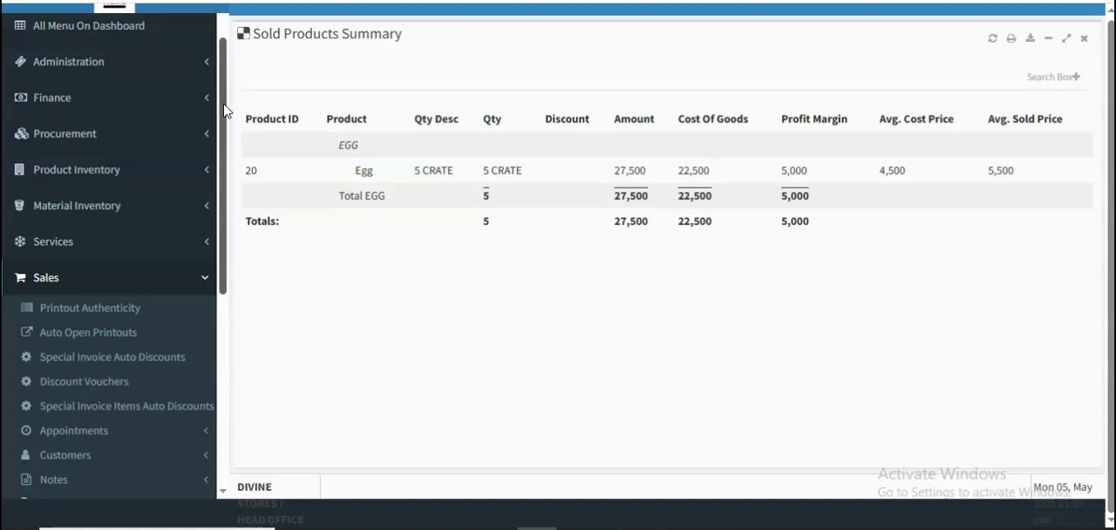
pyautogui.click(198, 98)
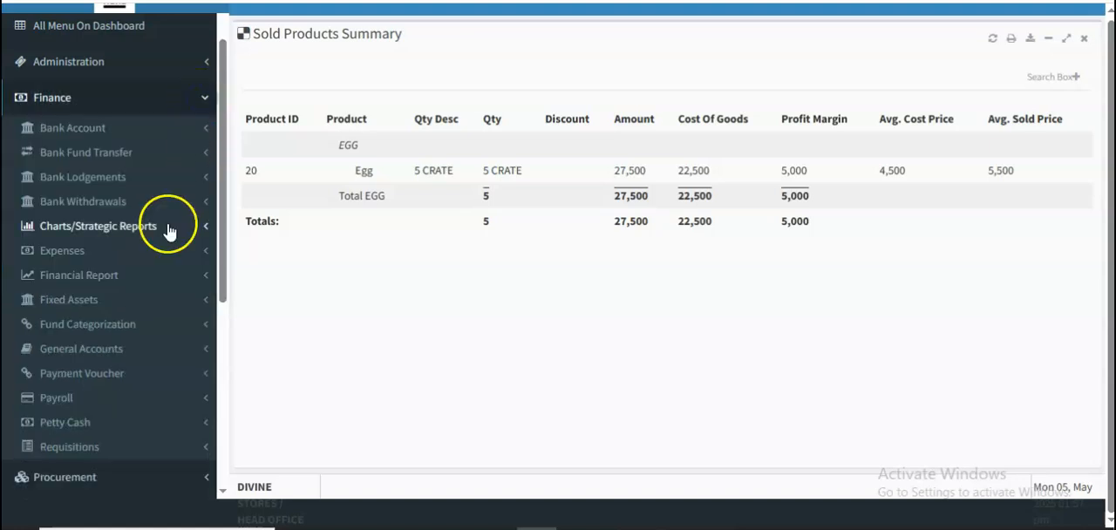
pyautogui.moveTo(220, 264); pyautogui.dragTo(222, 291)
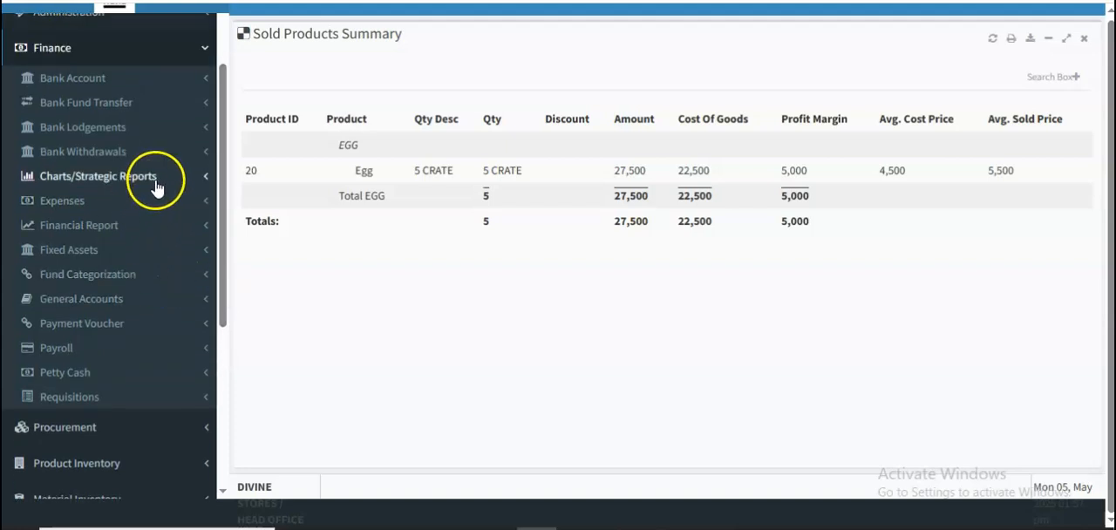
pyautogui.click(172, 229)
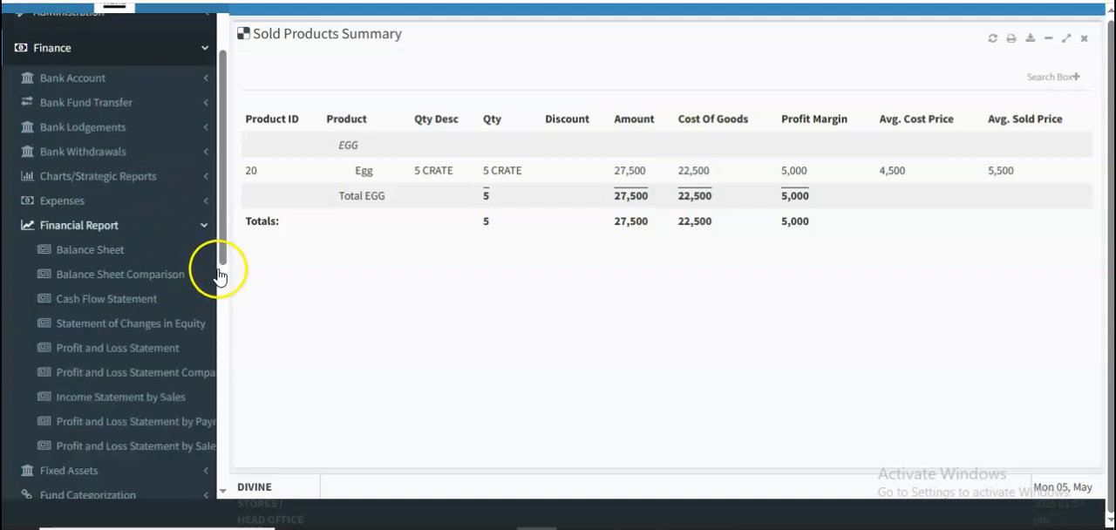
pyautogui.moveTo(220, 265); pyautogui.dragTo(223, 294)
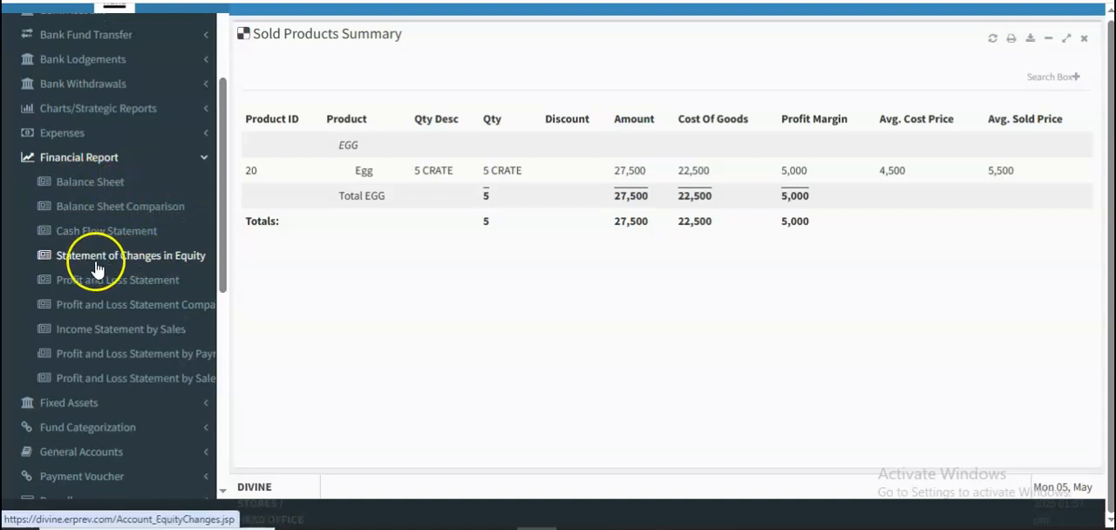
pyautogui.moveTo(218, 279); pyautogui.dragTo(224, 214)
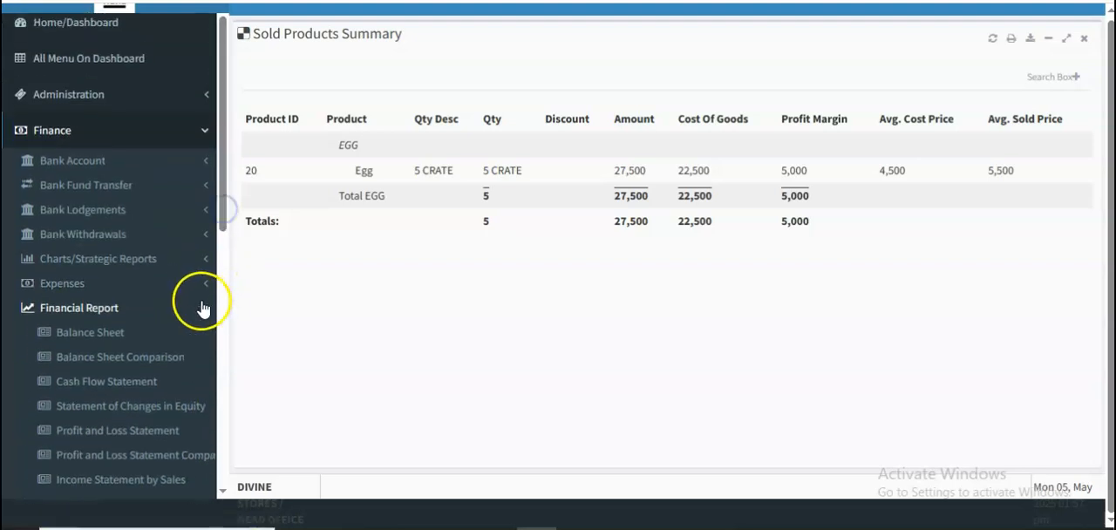
pyautogui.click(202, 306)
# - Open View General Stock Card from Product Inventory's product stocks, close Sold Products Summary and fetch the card with its default filters
pyautogui.moveTo(225, 251); pyautogui.dragTo(219, 386)
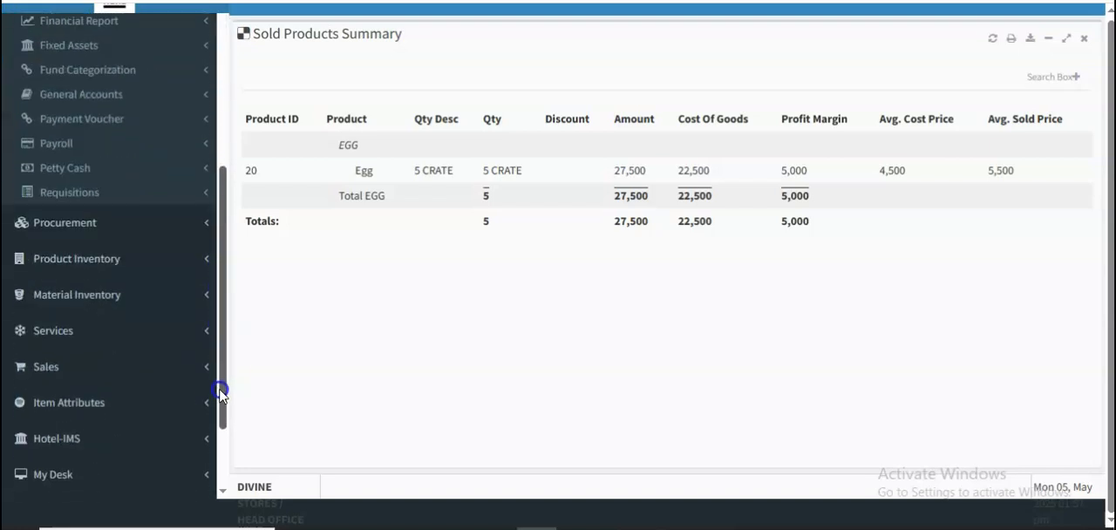
pyautogui.click(172, 274)
pyautogui.moveTo(224, 299); pyautogui.dragTo(227, 224)
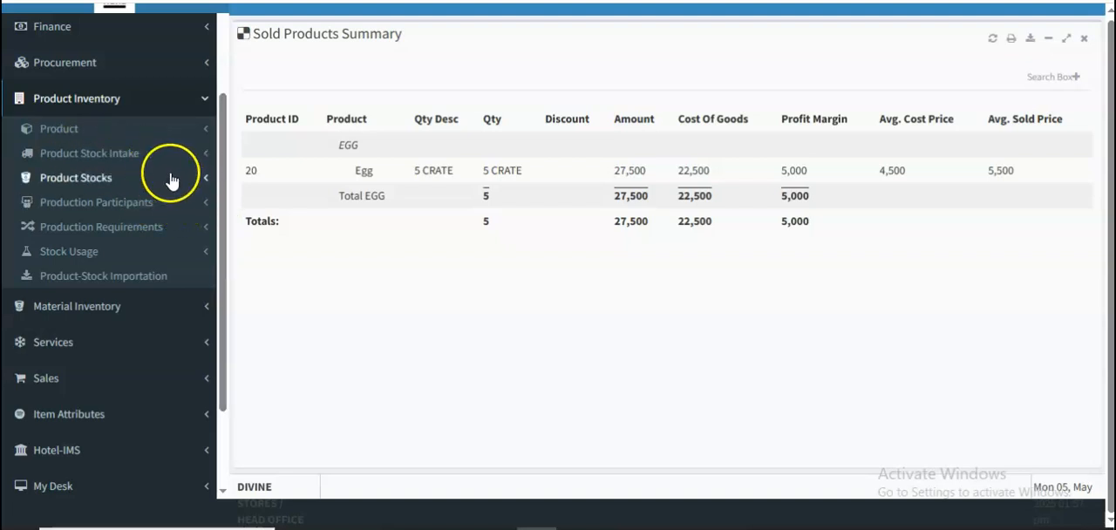
pyautogui.click(111, 179)
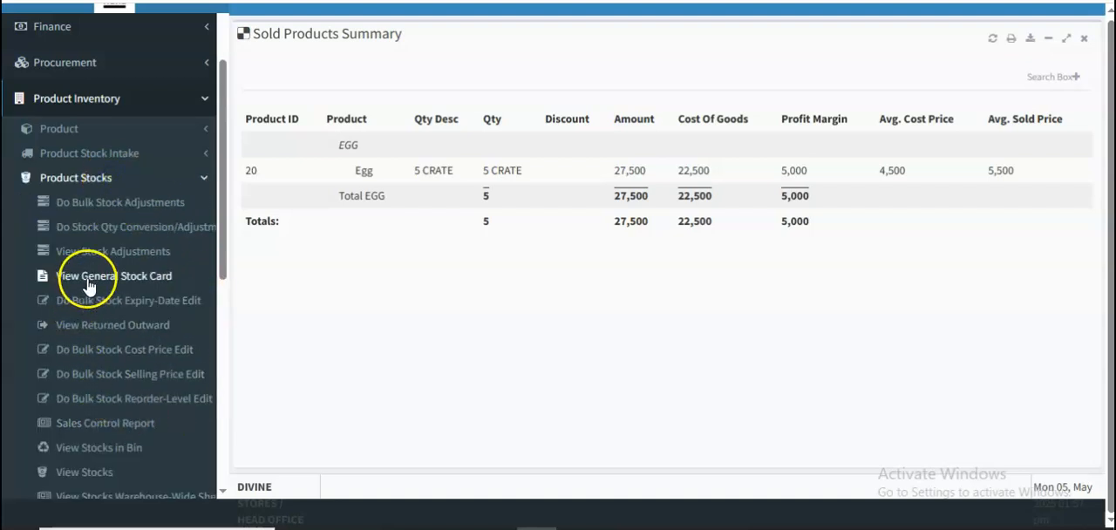
pyautogui.click(57, 277)
pyautogui.click(645, 39)
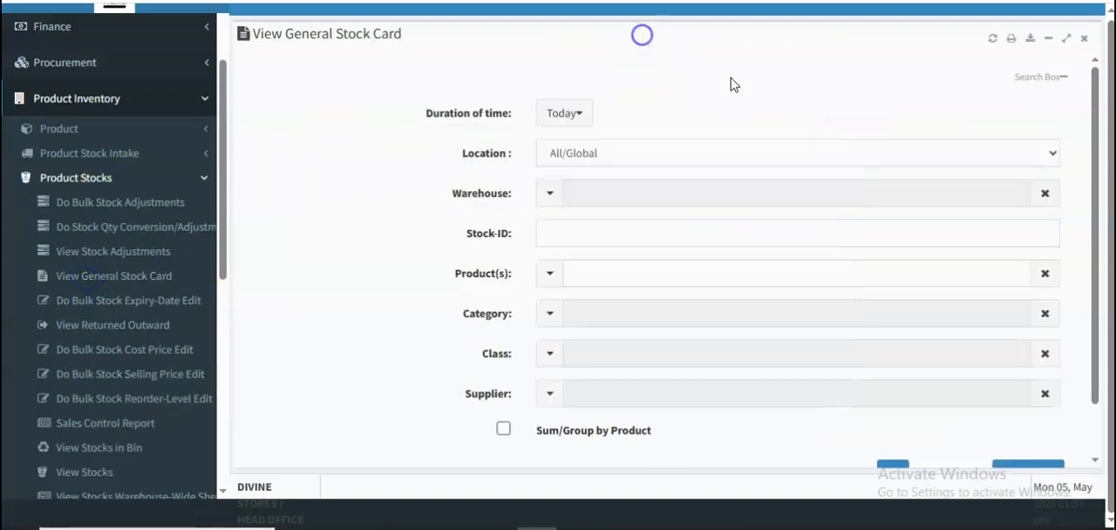
pyautogui.click(1034, 466)
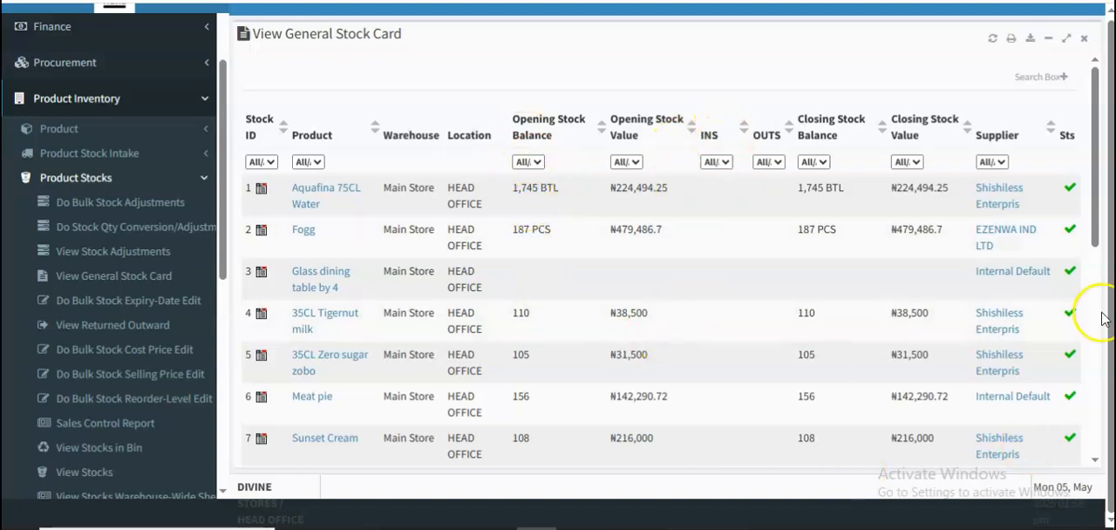
# - Open the Egg stock's card on its own and get its card/history for Today by entry date
pyautogui.moveTo(1095, 251); pyautogui.dragTo(1100, 397)
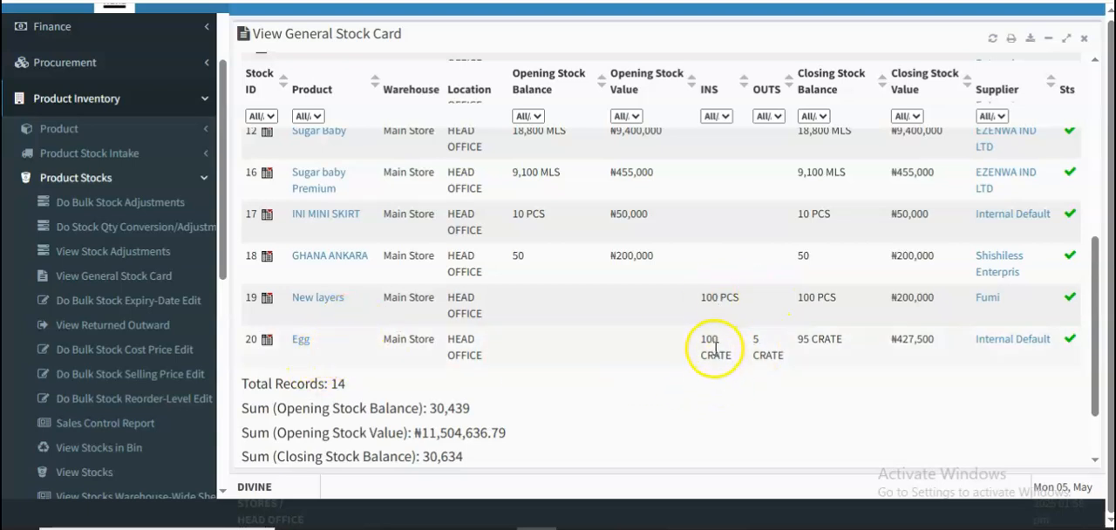
pyautogui.click(266, 340)
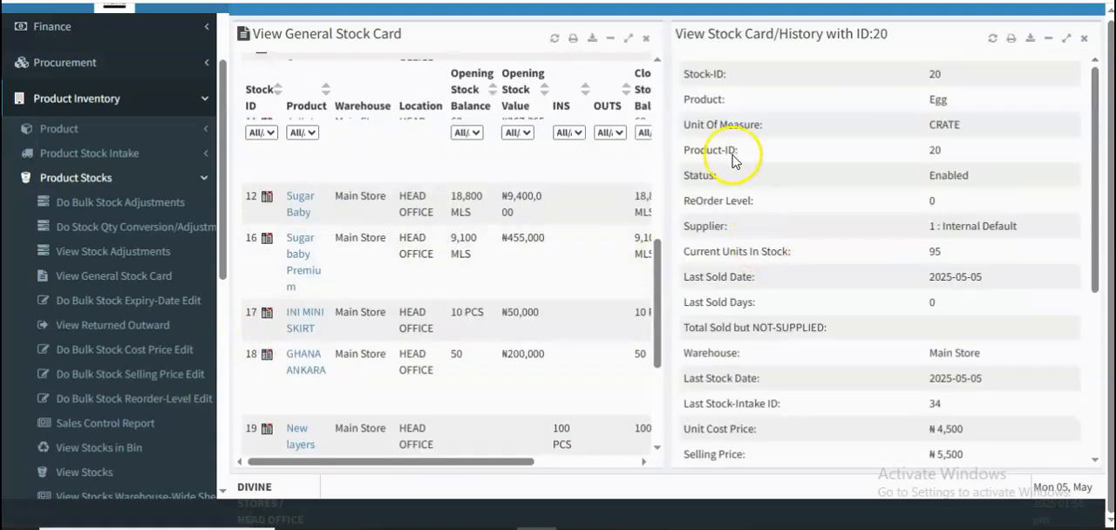
pyautogui.click(646, 39)
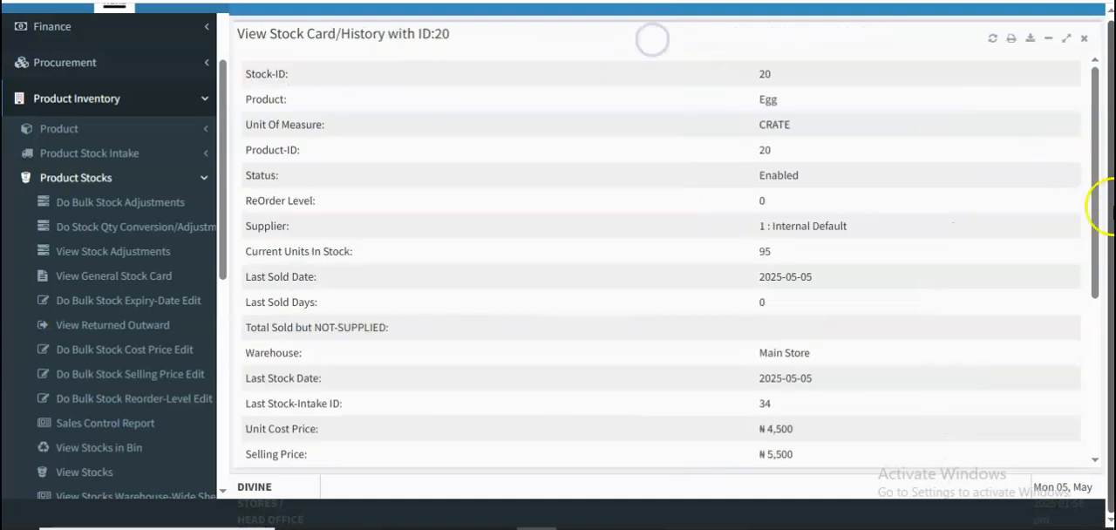
pyautogui.moveTo(1099, 193); pyautogui.dragTo(1104, 404)
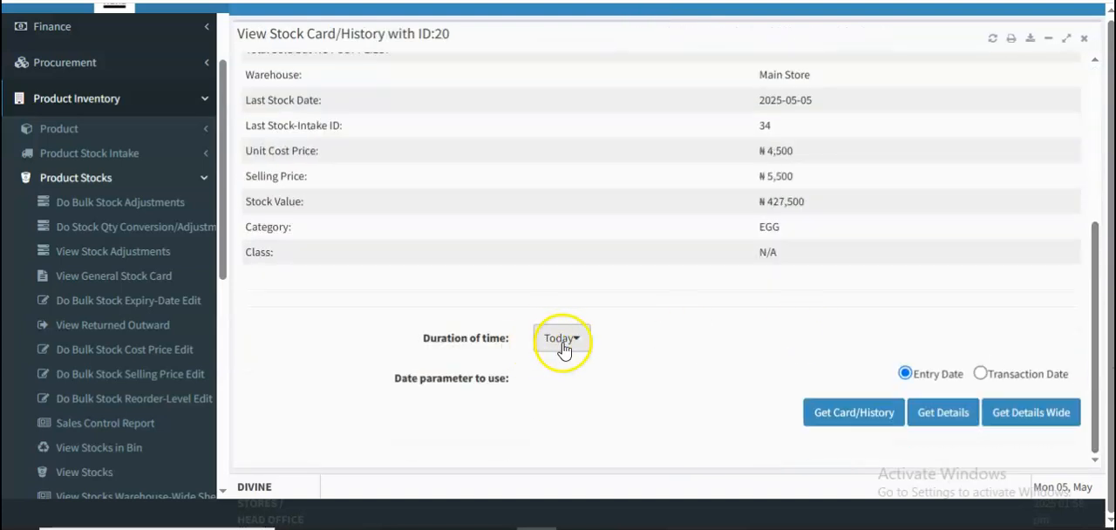
pyautogui.click(844, 412)
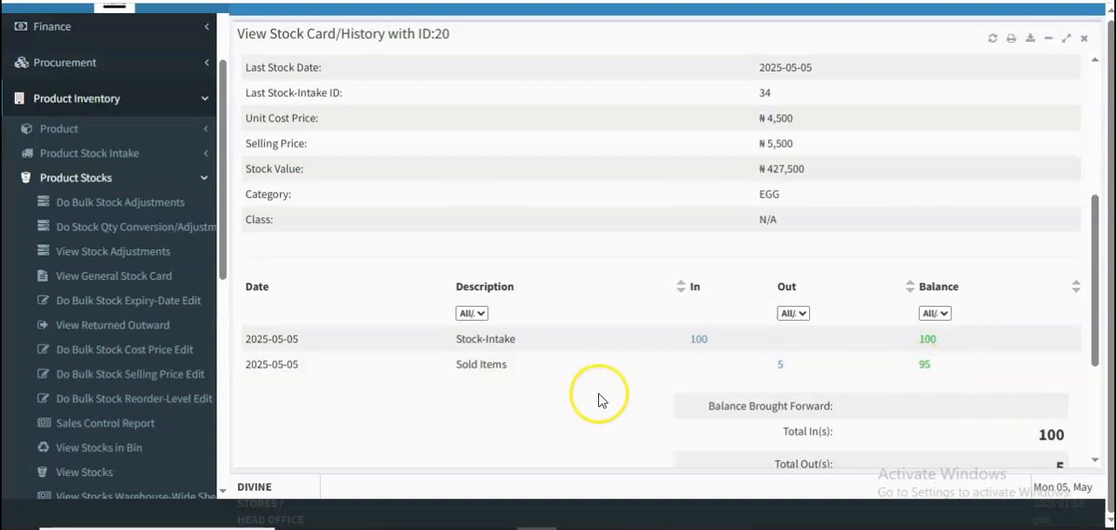
# - Open Customers Ledger from the customer functions of Sales and close the Egg stock card
pyautogui.moveTo(222, 262); pyautogui.dragTo(226, 190)
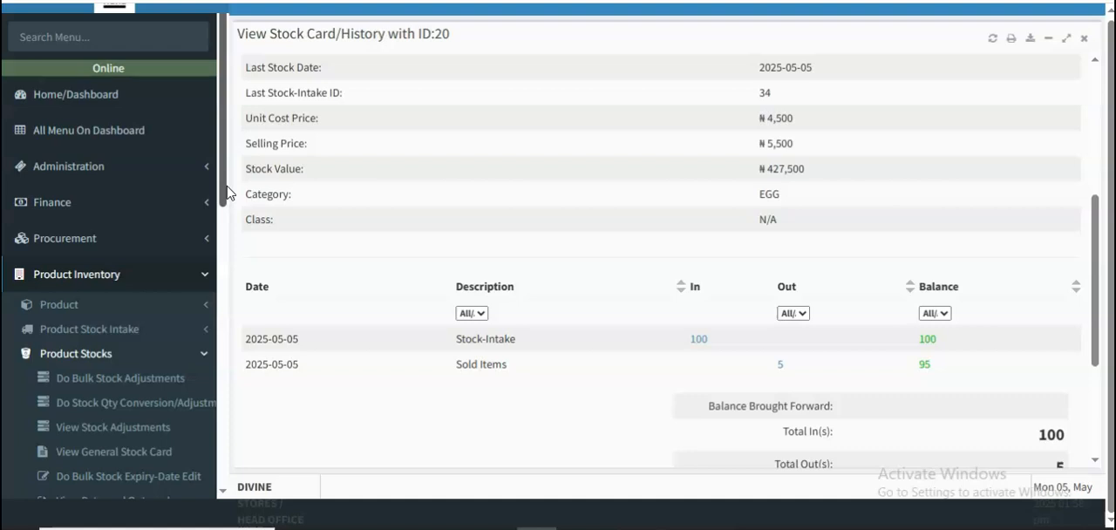
pyautogui.scroll(-3, 224, 261)
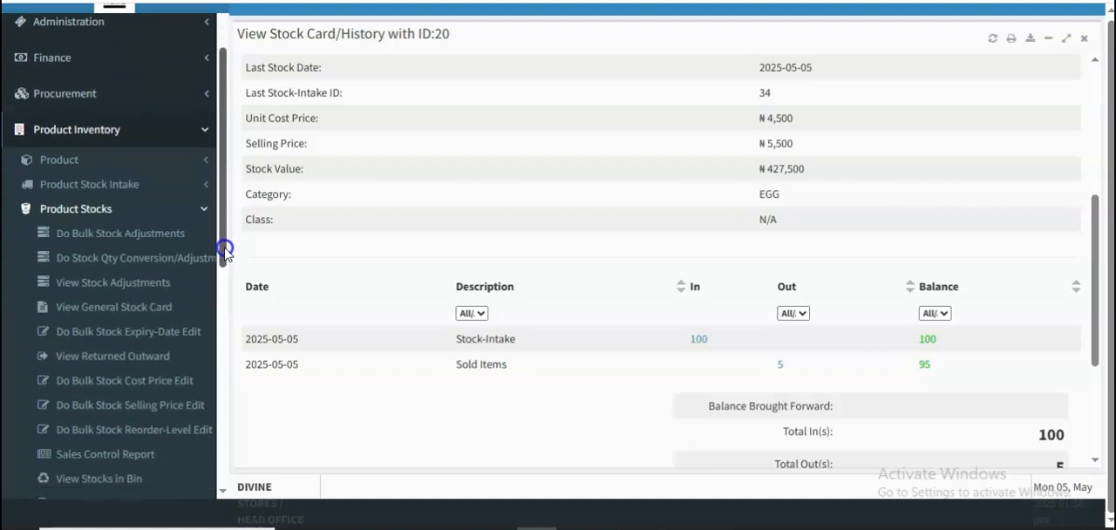
pyautogui.click(206, 129)
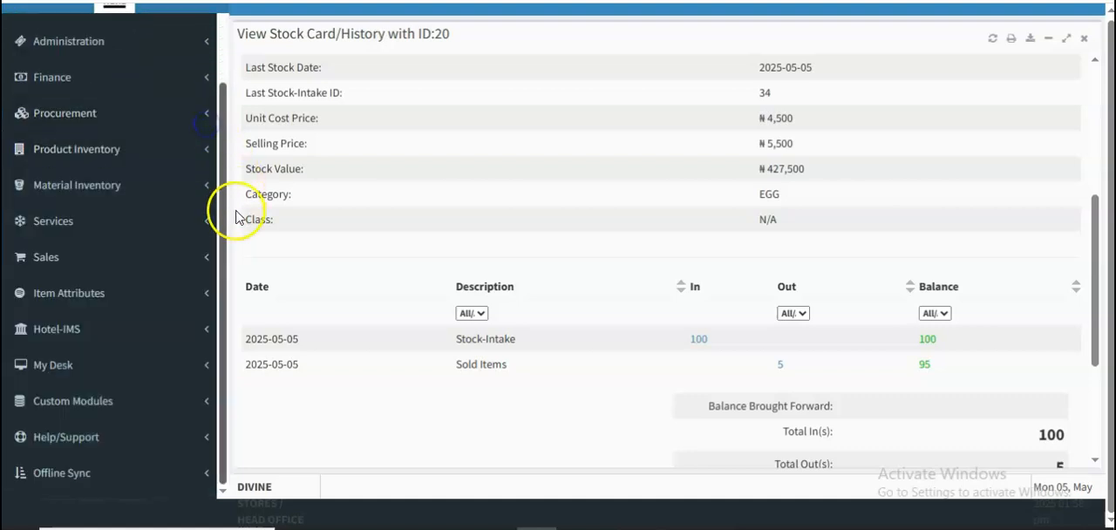
pyautogui.click(145, 255)
pyautogui.moveTo(219, 259); pyautogui.dragTo(223, 361)
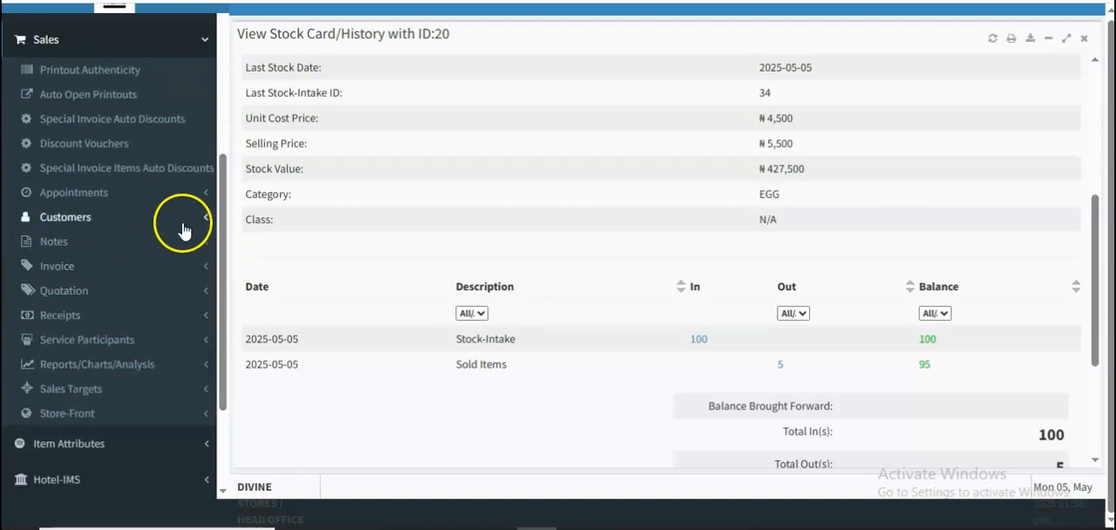
pyautogui.click(184, 222)
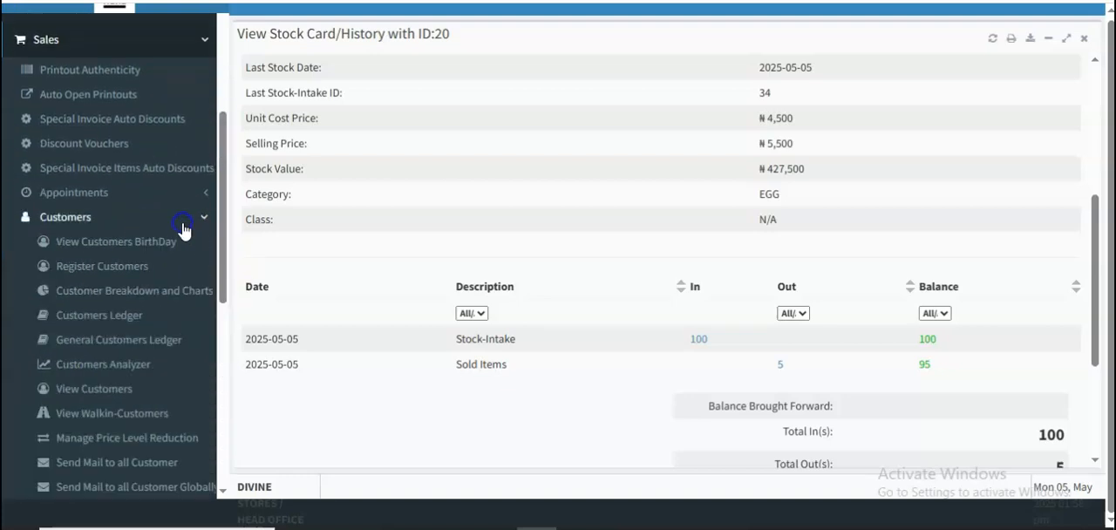
pyautogui.click(100, 315)
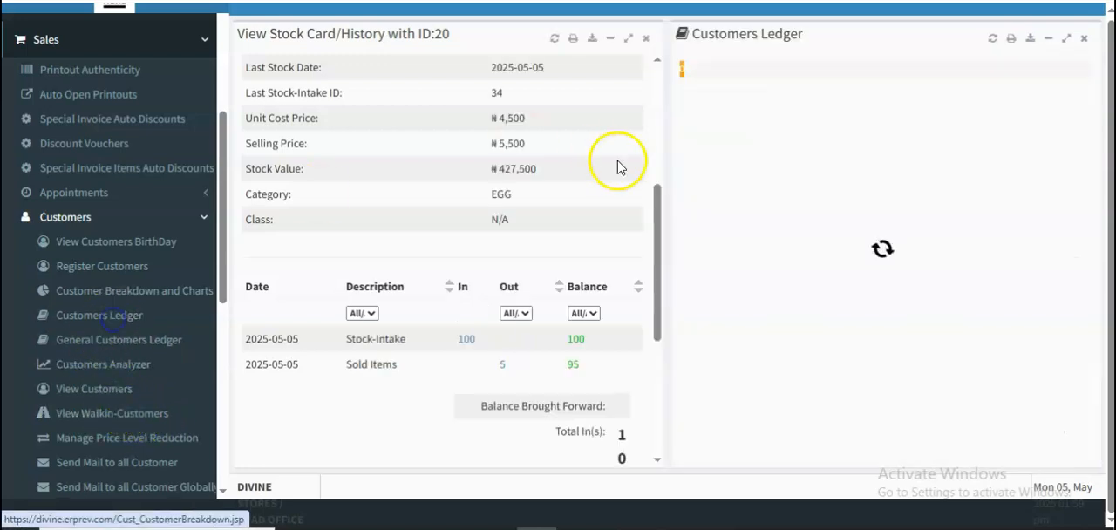
pyautogui.click(645, 40)
# - Fetch the ledger of the first listed customer with a ₦ -50,000 balance, keeping the duration at Today
pyautogui.click(615, 114)
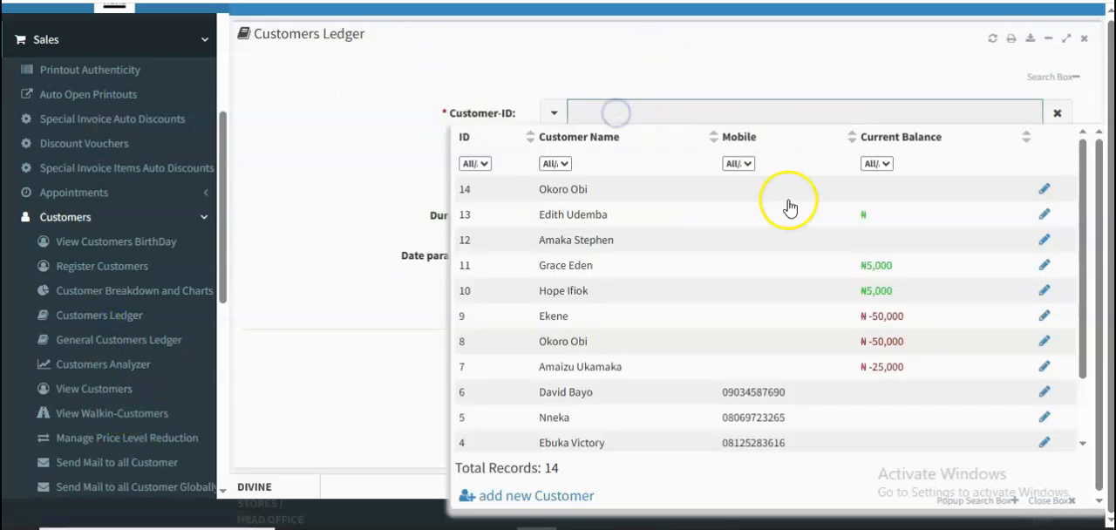
pyautogui.click(631, 316)
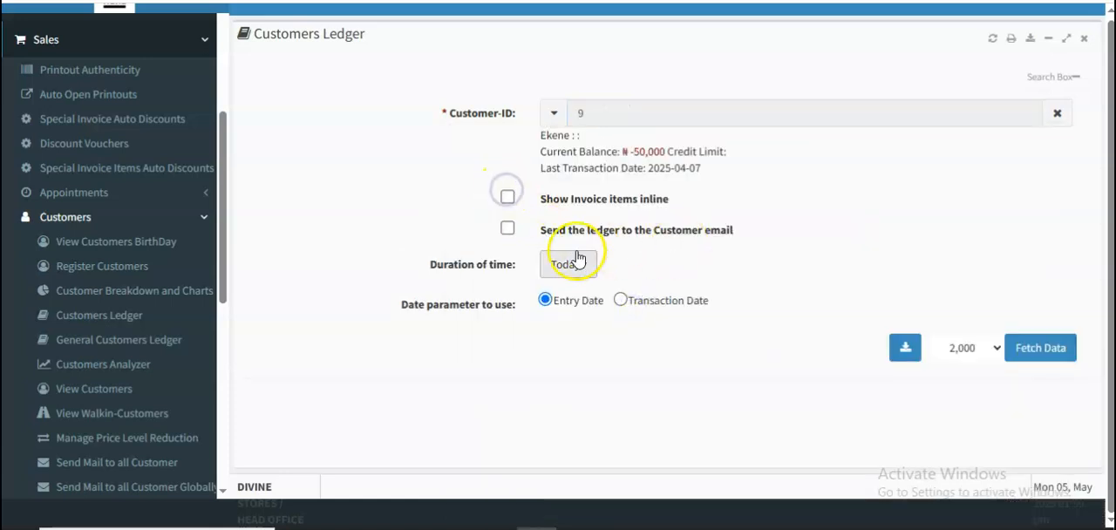
pyautogui.click(507, 198)
pyautogui.click(1040, 348)
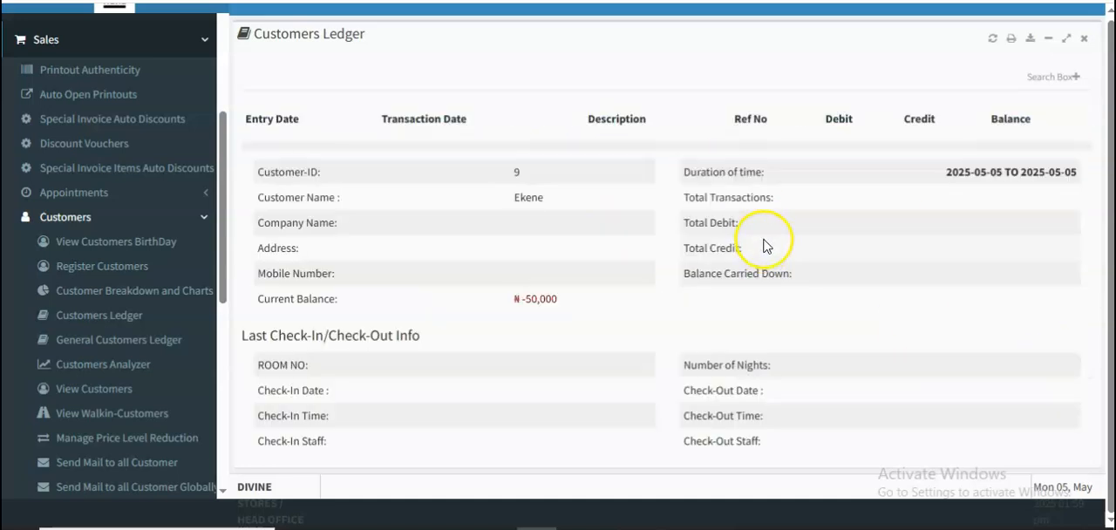
# - Reset the ledger search, set its duration to This Year and fetch the ledger for the same customer
pyautogui.click(991, 41)
pyautogui.click(564, 217)
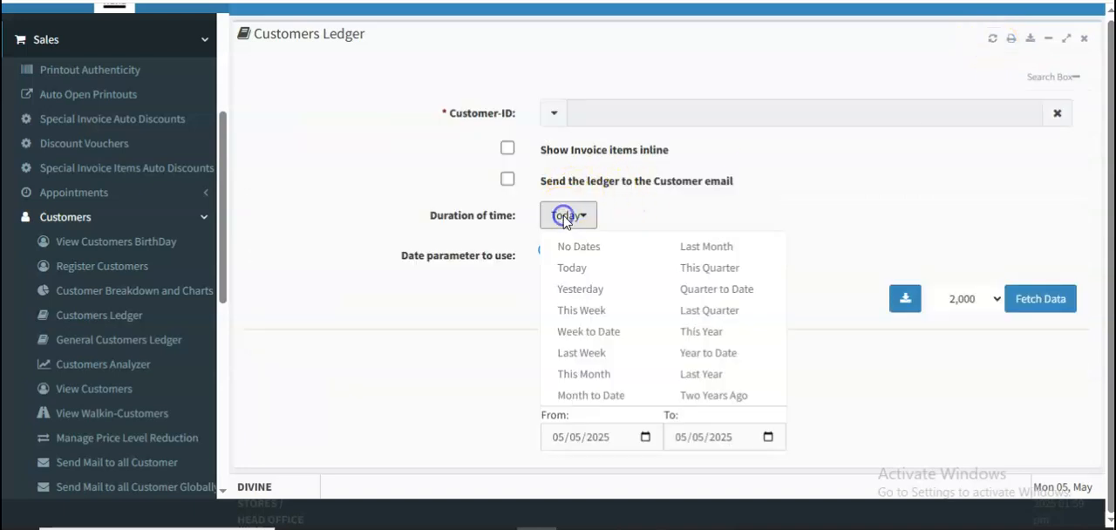
pyautogui.click(703, 331)
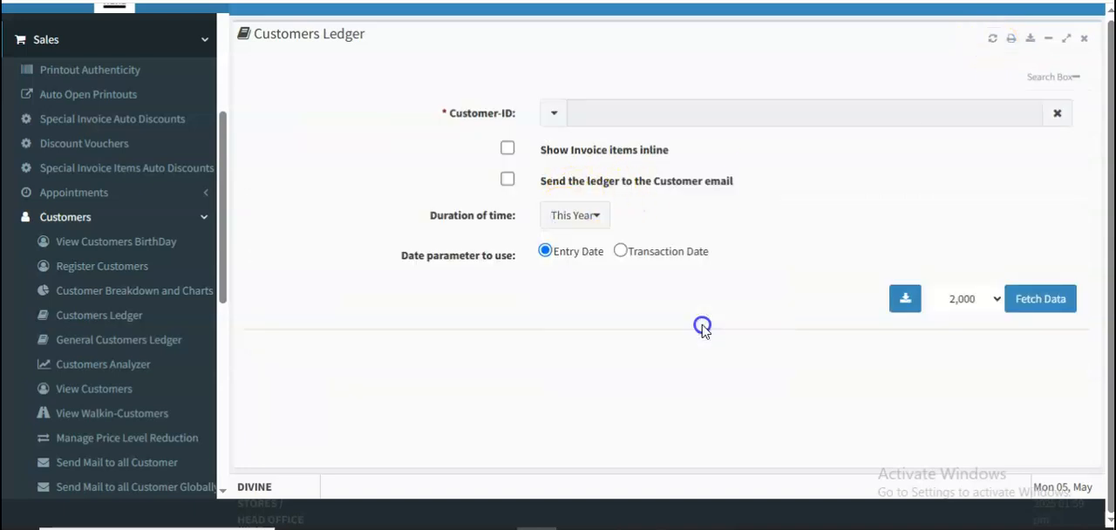
pyautogui.click(653, 109)
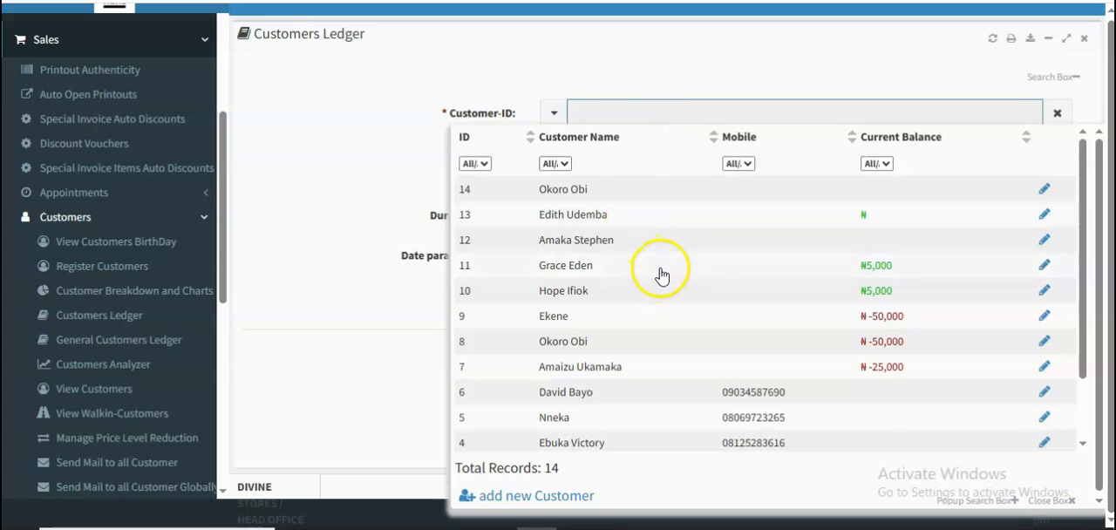
pyautogui.click(680, 319)
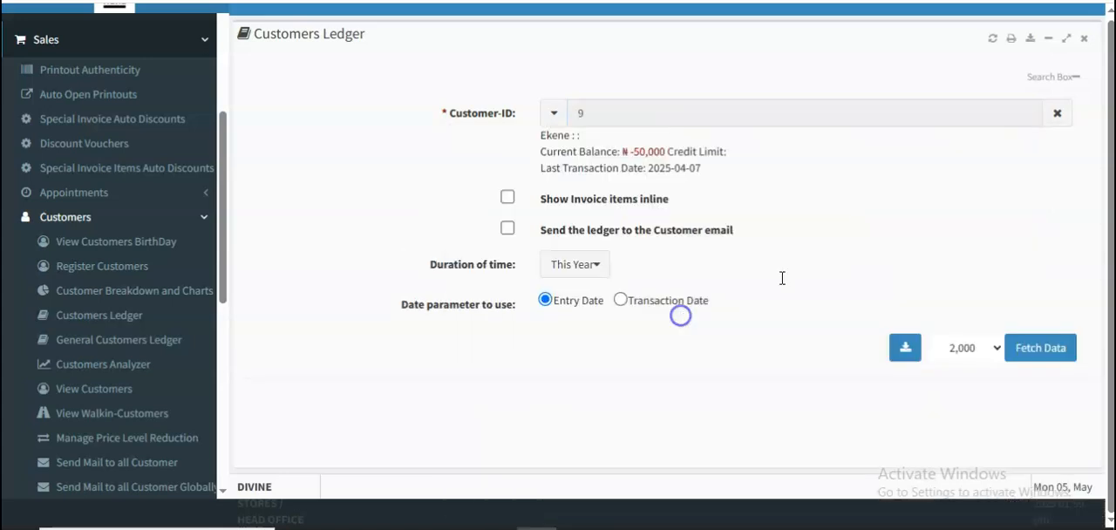
pyautogui.click(1069, 350)
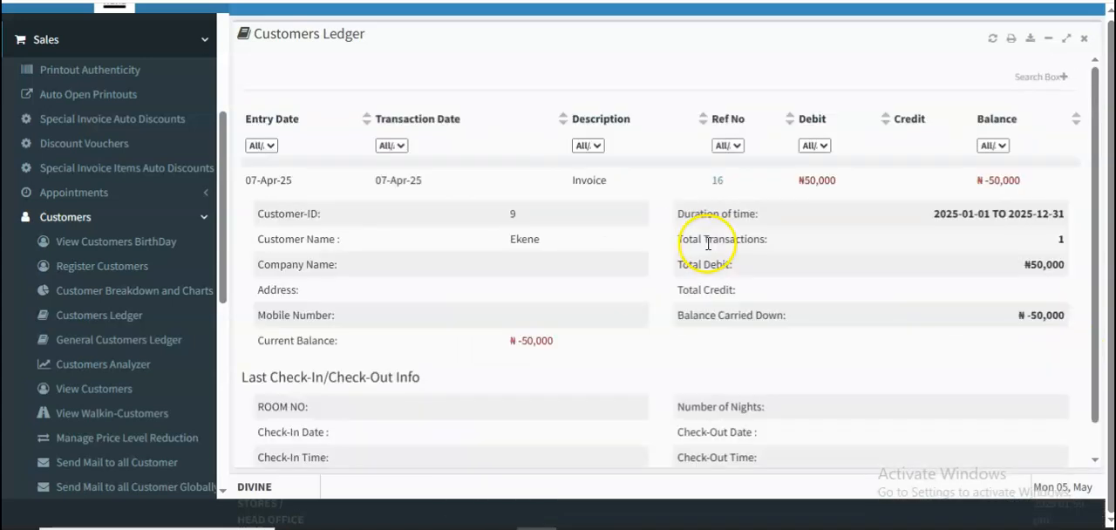